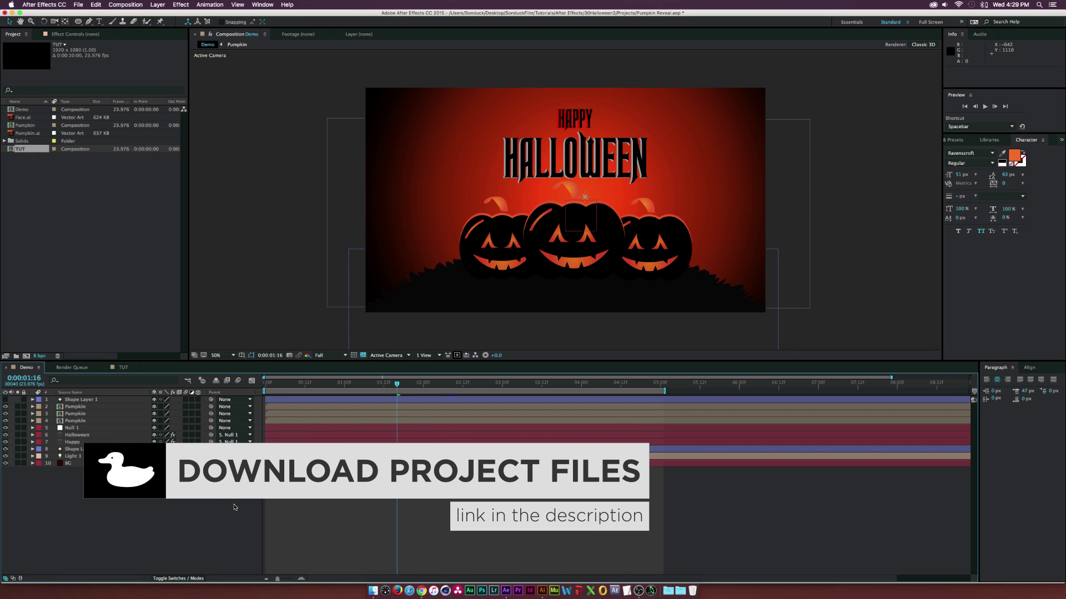
Preview the Demo.mov animation from the Elements folder in Finder, and switch to After Effects to view the Halloween composition
{"action": "left_click", "coordinate": [373, 592]}
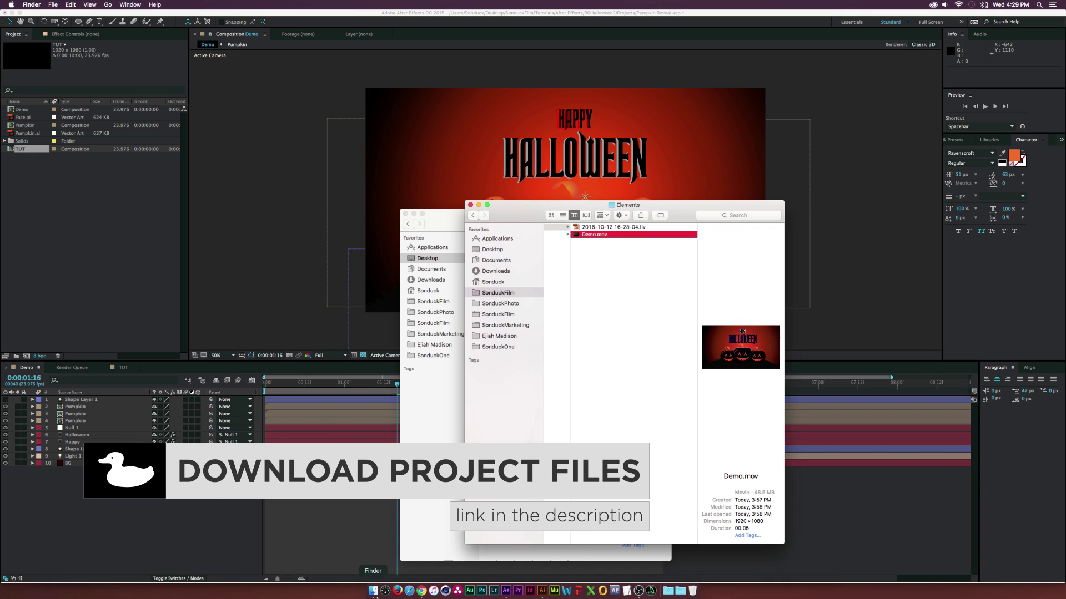
{"action": "key", "text": "space"}
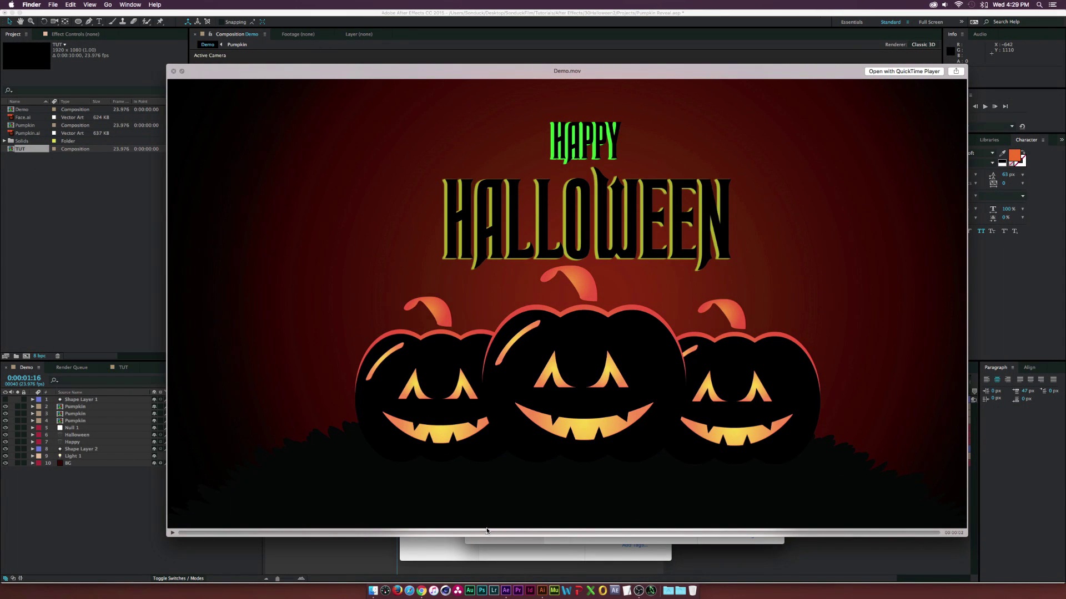
{"action": "key", "text": "space"}
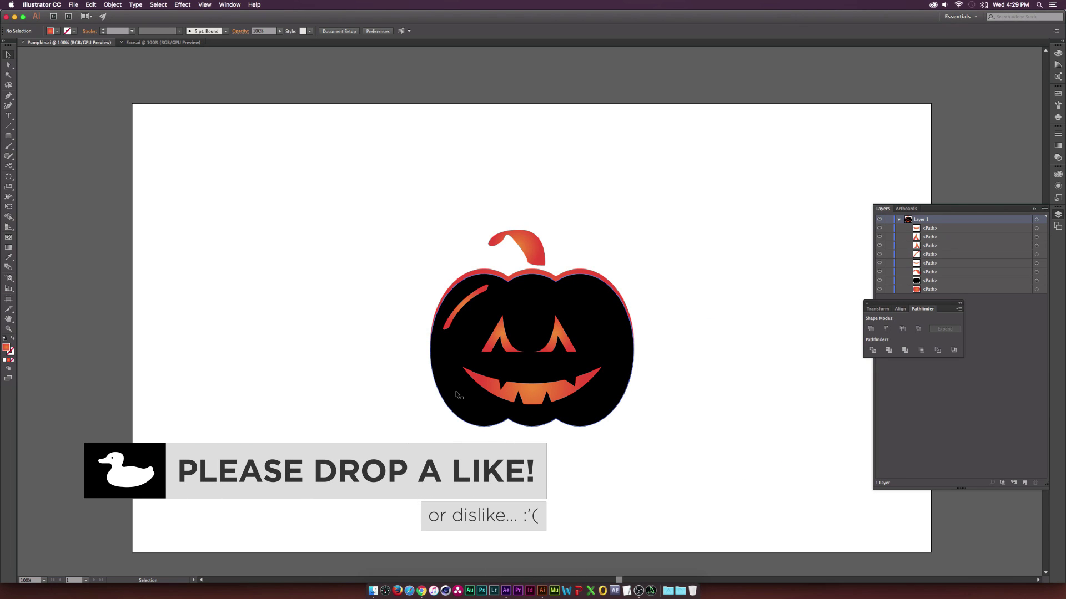
{"action": "left_click", "coordinate": [502, 592]}
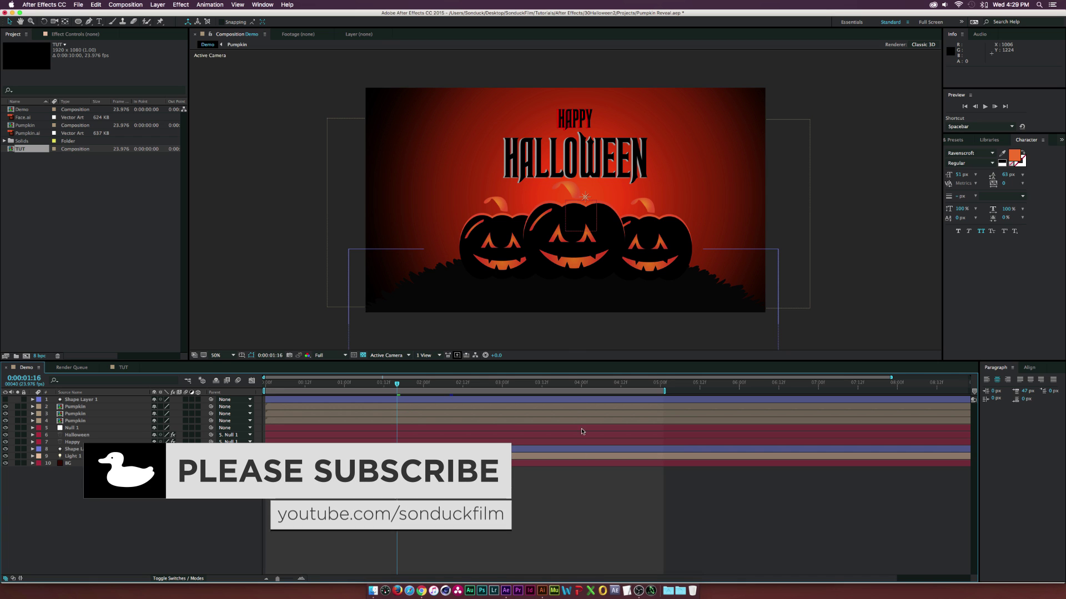
Switch to Illustrator and create a new 1920 × 1080 px document named Pumpkin TUT
{"action": "left_click", "coordinate": [542, 590]}
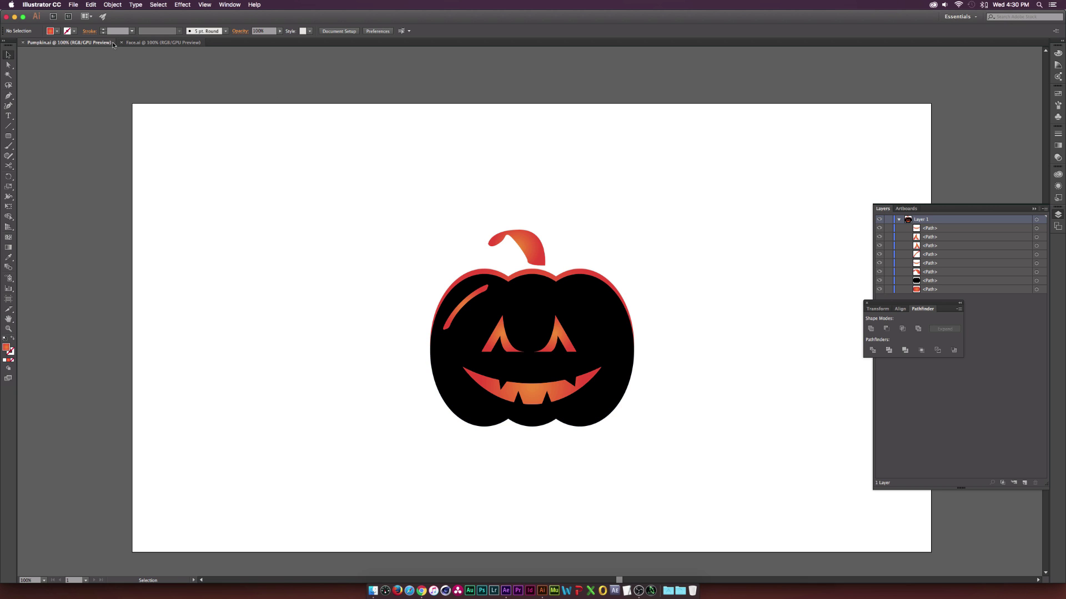
{"action": "left_click", "coordinate": [73, 4]}
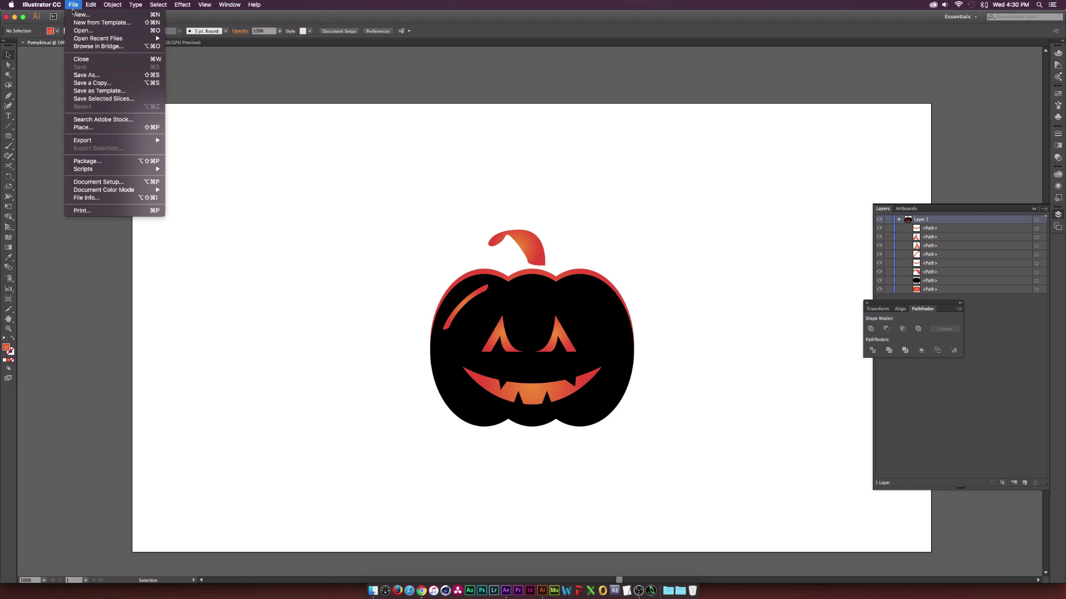
{"action": "left_click", "coordinate": [79, 14]}
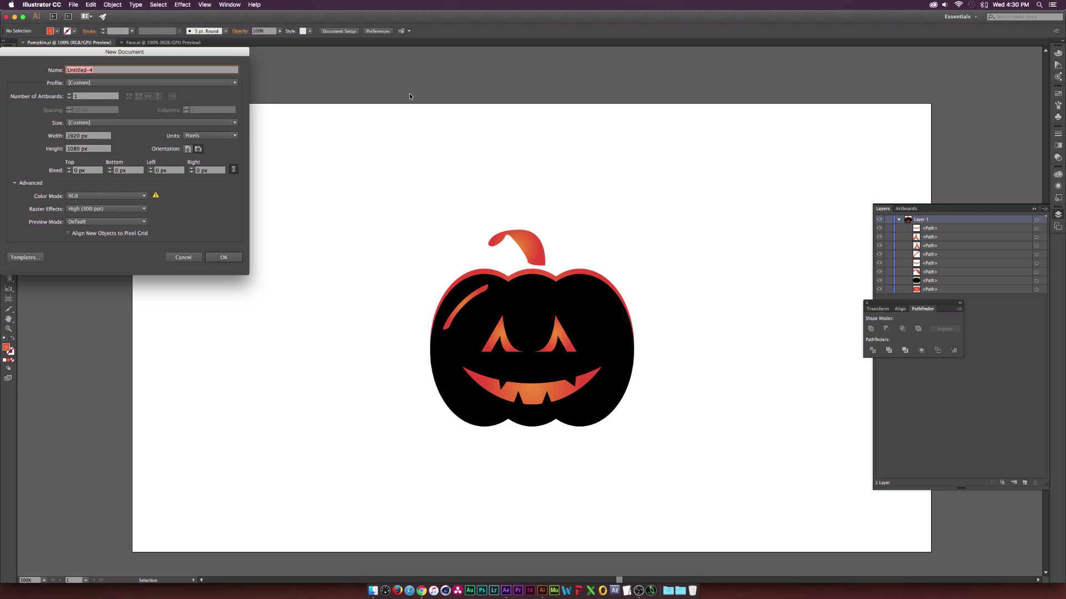
{"action": "type", "text": "Pumpkin TUT"}
{"action": "key", "text": "Return"}
Draw a tall ellipse about 267 × 449 px on the artboard with a near-black fill and no stroke
{"action": "left_click_drag", "start_coordinate": [9, 136], "coordinate": [40, 156]}
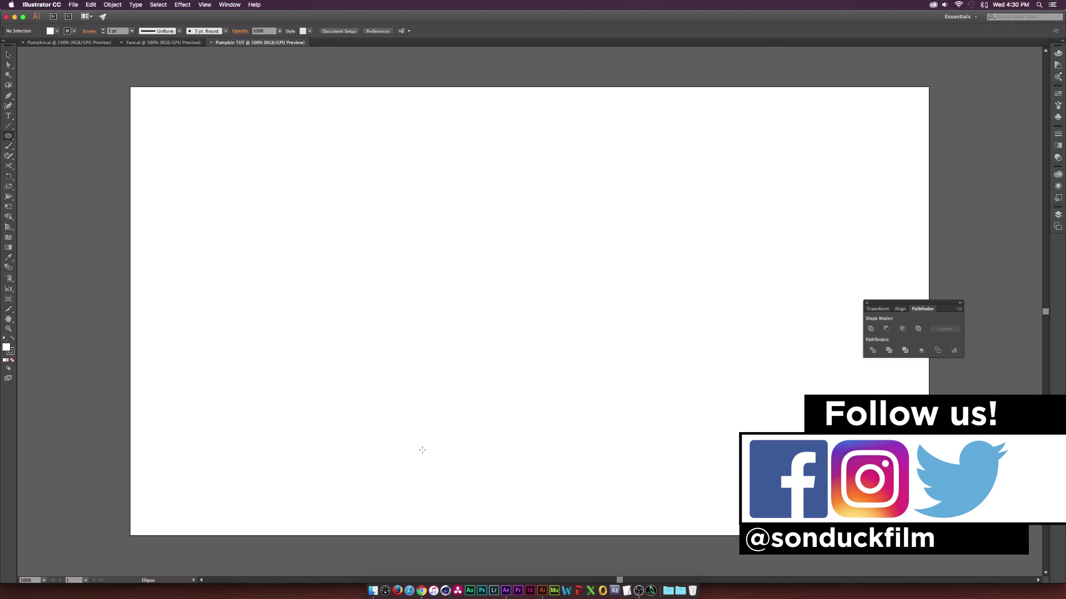
{"action": "left_click_drag", "start_coordinate": [344, 364], "coordinate": [456, 178]}
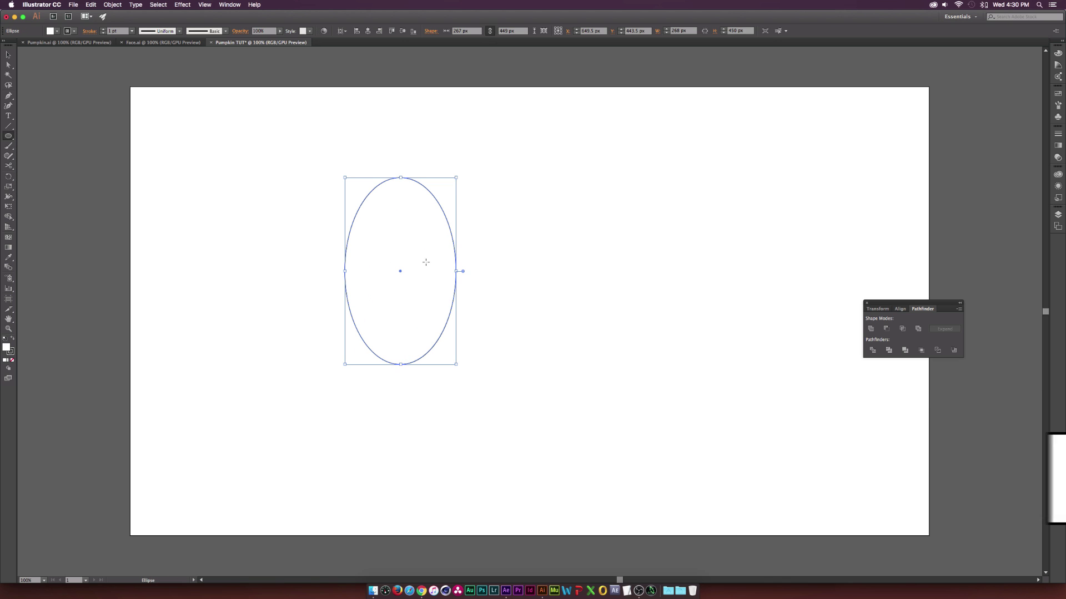
{"action": "key", "text": "v"}
{"action": "left_click", "coordinate": [57, 31]}
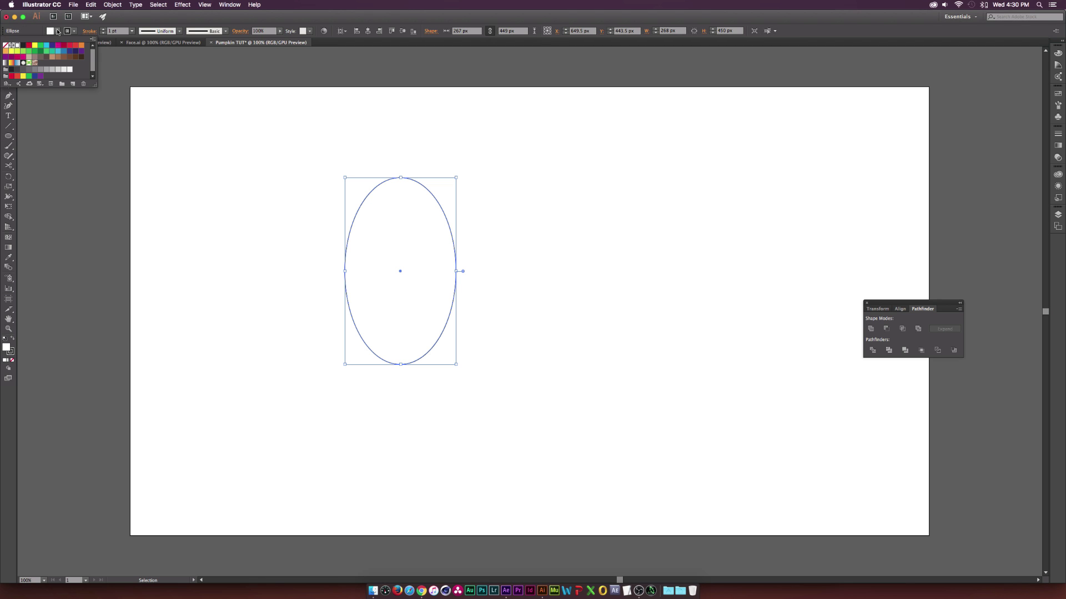
{"action": "left_click", "coordinate": [12, 71]}
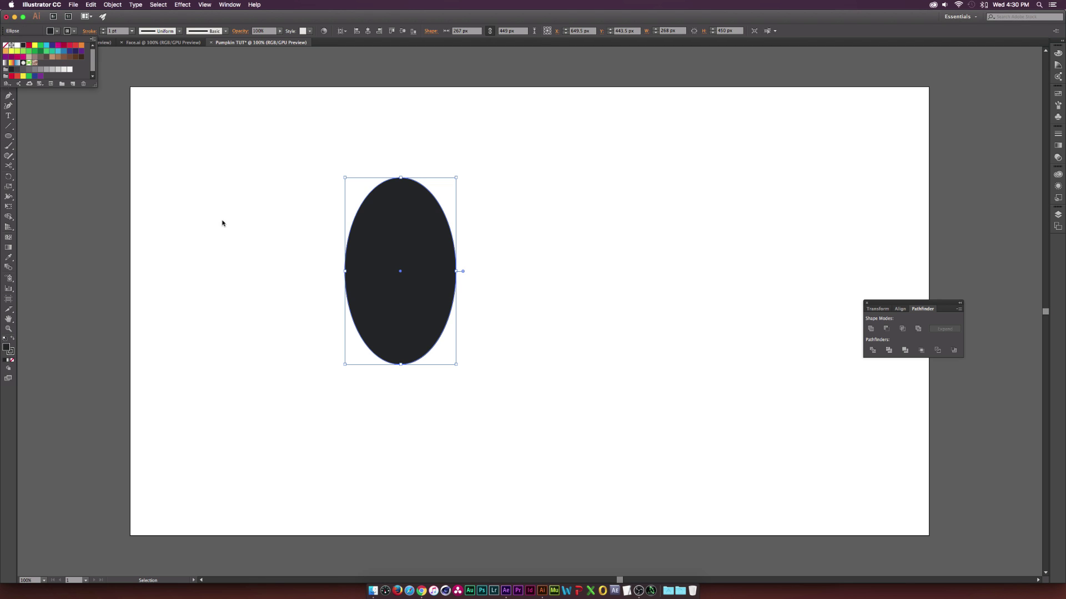
{"action": "left_click", "coordinate": [103, 33]}
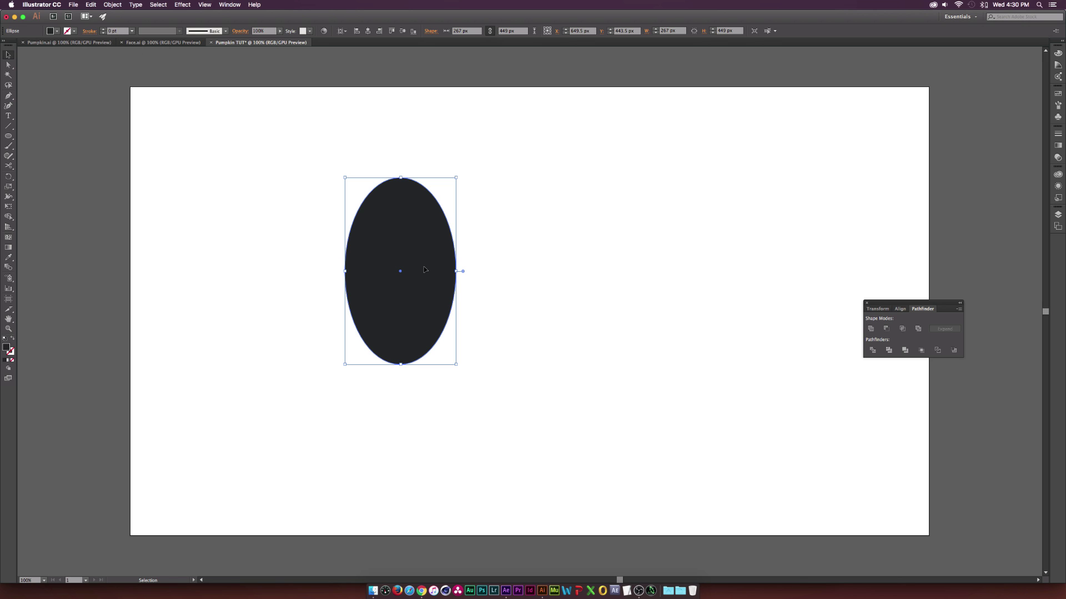
Duplicate the ellipse sideways to make a row of three overlapping ellipses
{"action": "key", "text": "a"}
{"action": "key", "text": "v"}
{"action": "left_click", "coordinate": [92, 4]}
{"action": "left_click", "coordinate": [106, 76]}
{"action": "left_click_drag", "start_coordinate": [404, 255], "coordinate": [514, 246]}
{"action": "key", "text": "a"}
{"action": "left_click", "coordinate": [614, 183]}
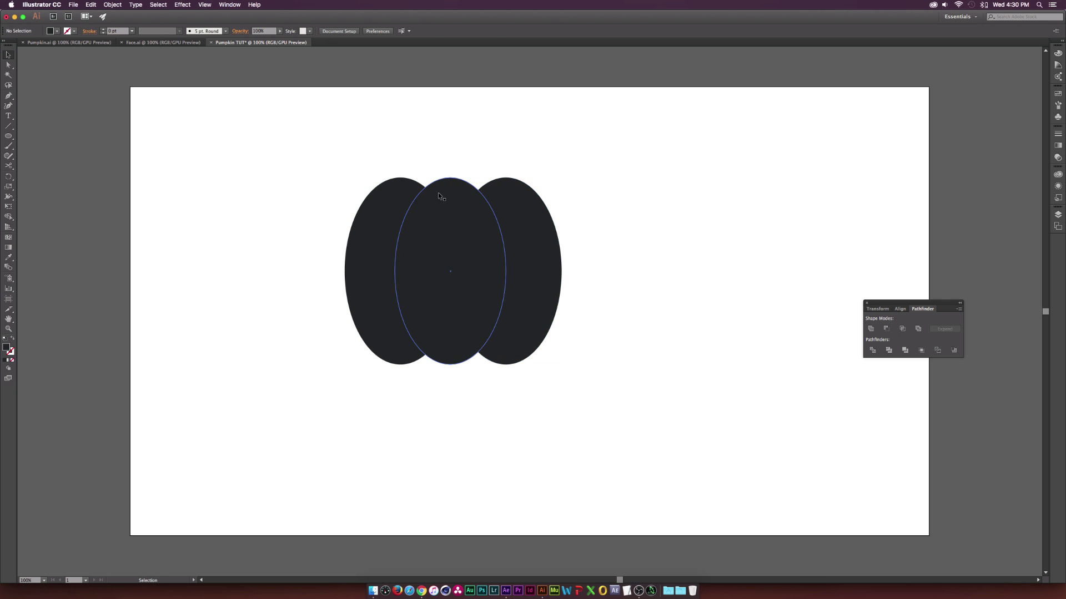
Unite the three overlapping ellipses into a single pumpkin body using the Pathfinder Unite shape mode
{"action": "left_click_drag", "start_coordinate": [660, 166], "coordinate": [311, 382]}
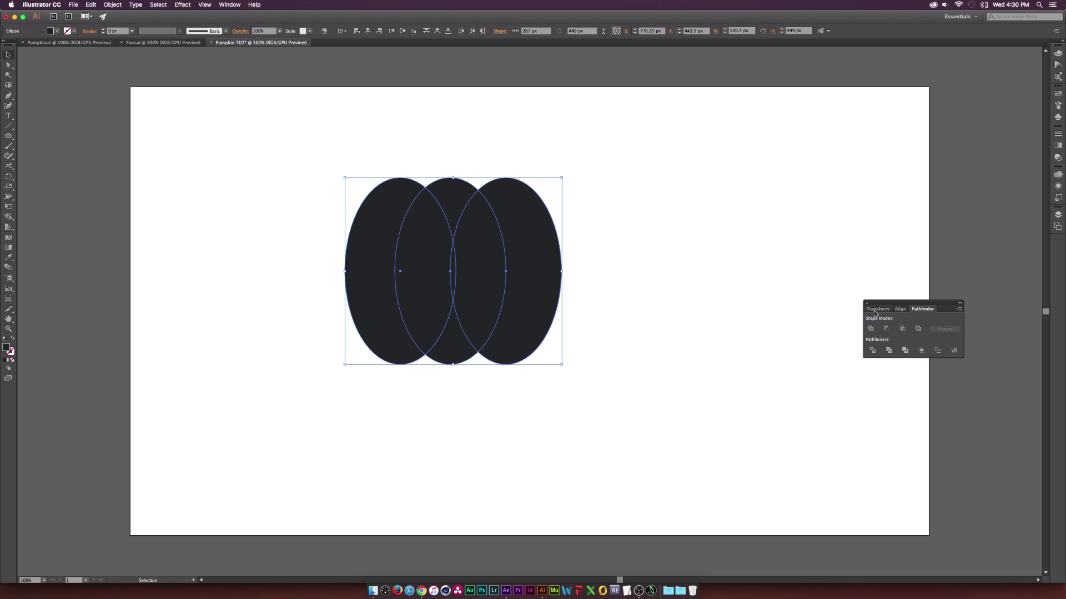
{"action": "left_click", "coordinate": [229, 4]}
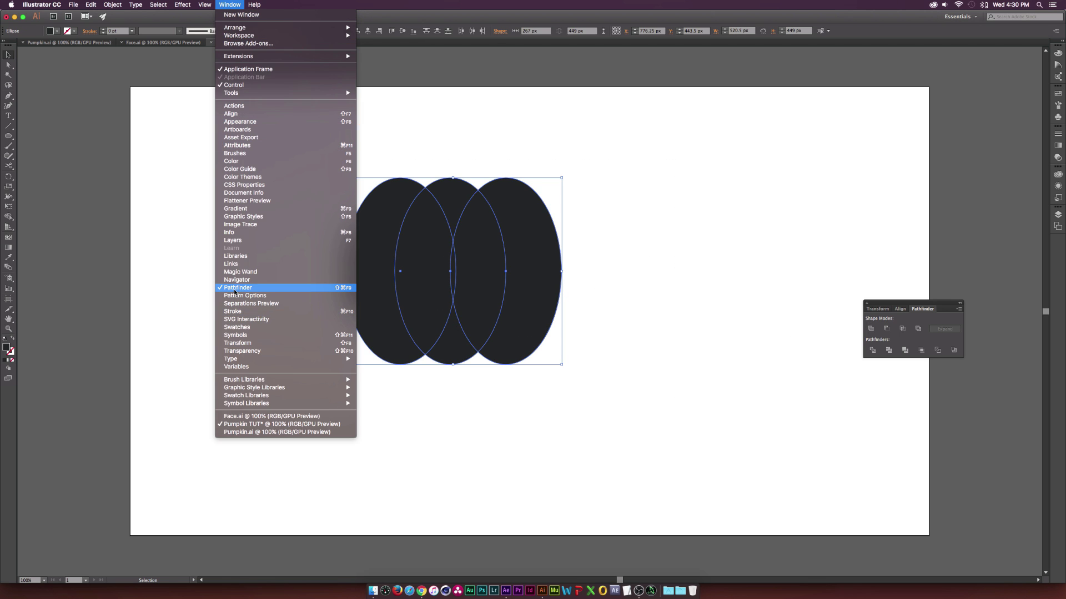
{"action": "left_click", "coordinate": [234, 291]}
{"action": "left_click", "coordinate": [229, 4]}
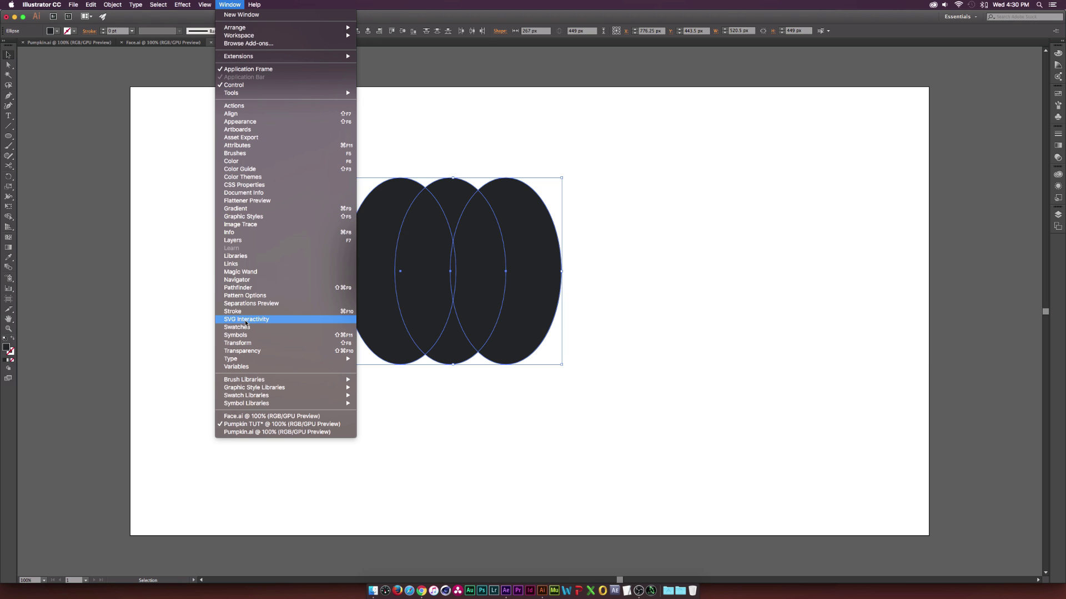
{"action": "left_click", "coordinate": [239, 289]}
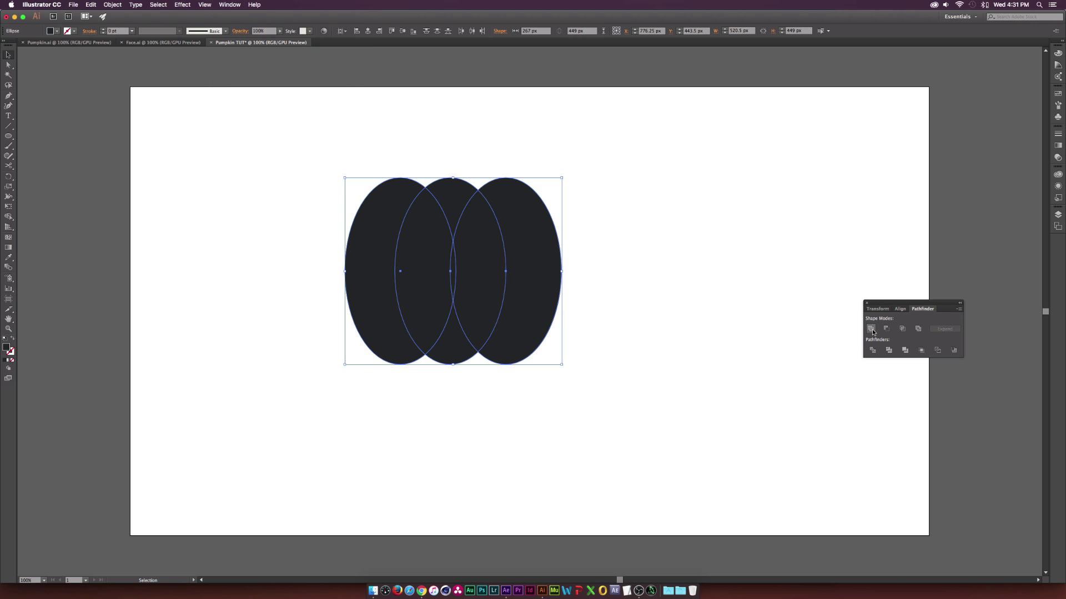
{"action": "left_click", "coordinate": [871, 329]}
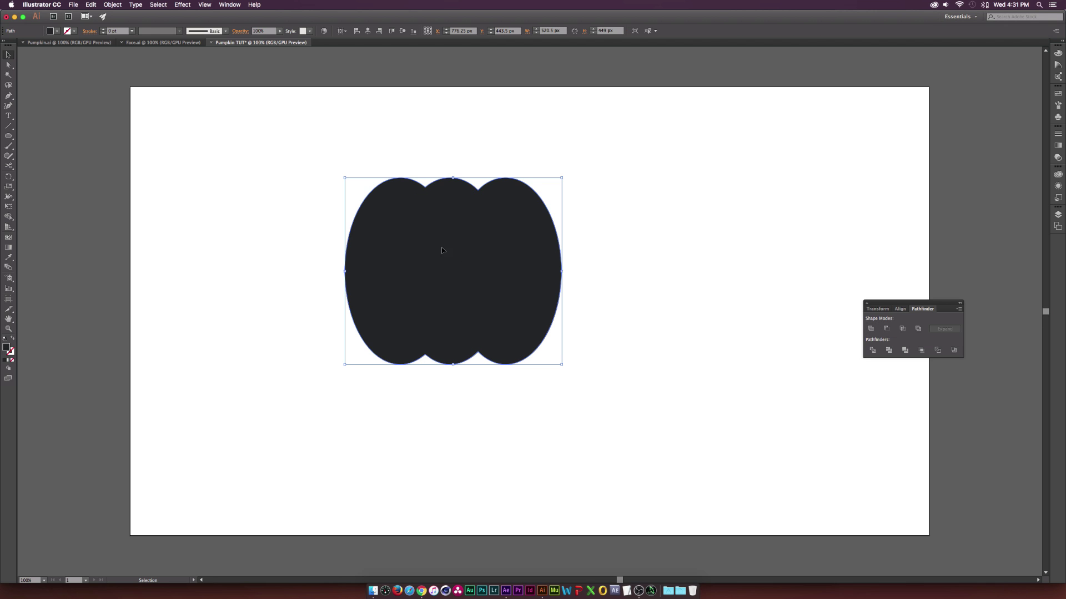
Move the pumpkin body to the artboard's horizontal centre, slightly below the middle, and deselect it
{"action": "left_click_drag", "start_coordinate": [439, 247], "coordinate": [555, 324]}
{"action": "left_click_drag", "start_coordinate": [599, 283], "coordinate": [555, 283]}
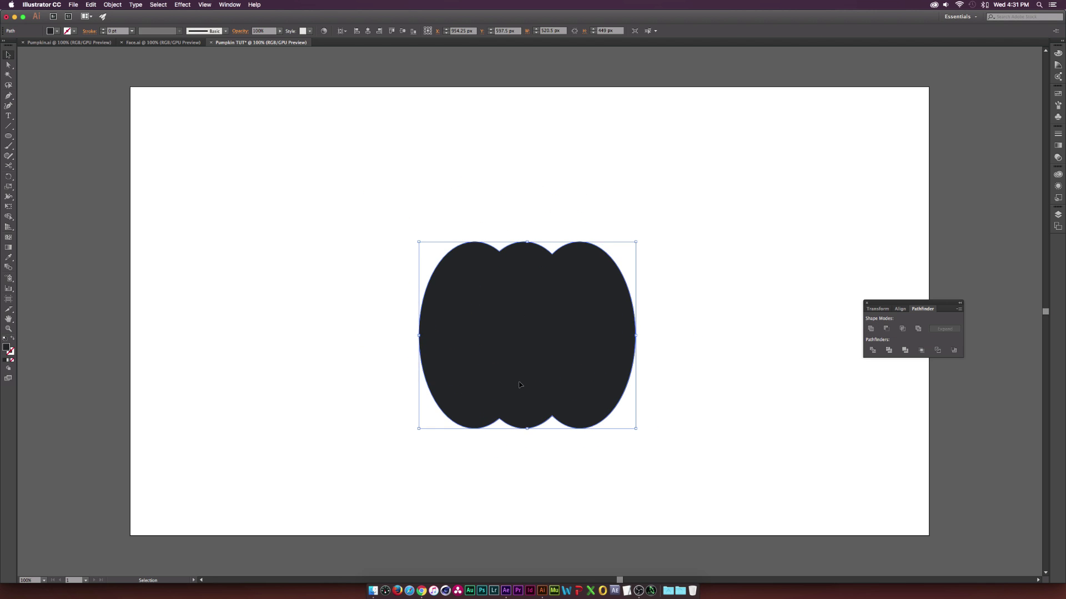
{"action": "left_click", "coordinate": [246, 375]}
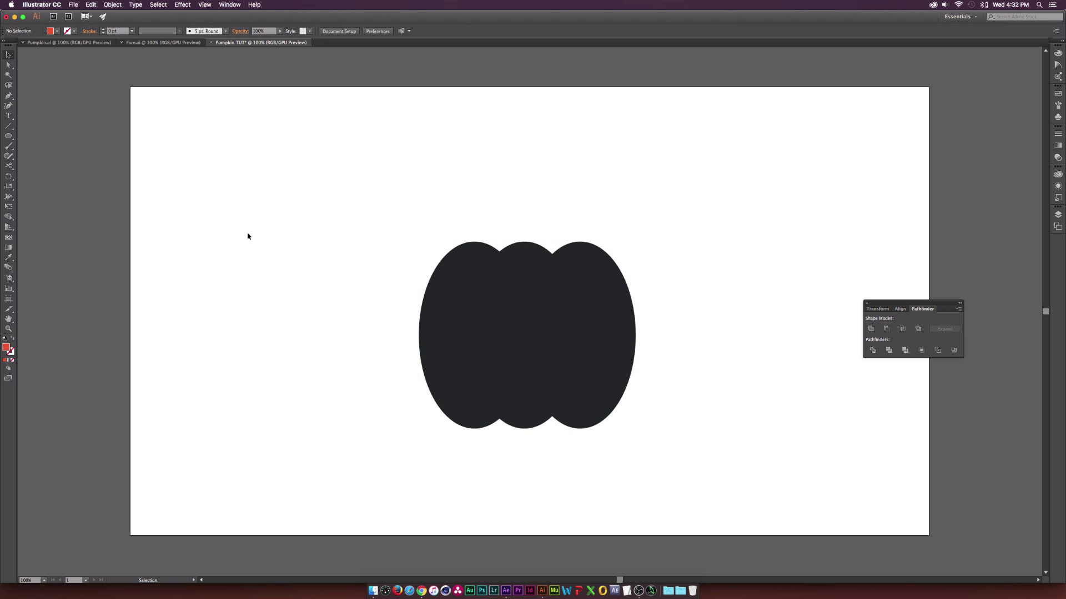
Draw a red polygon beside the pumpkin body and set its side count to 3, making a triangle about 222 × 192 px
{"action": "left_click_drag", "start_coordinate": [8, 136], "coordinate": [42, 168]}
{"action": "left_click_drag", "start_coordinate": [300, 297], "coordinate": [328, 251]}
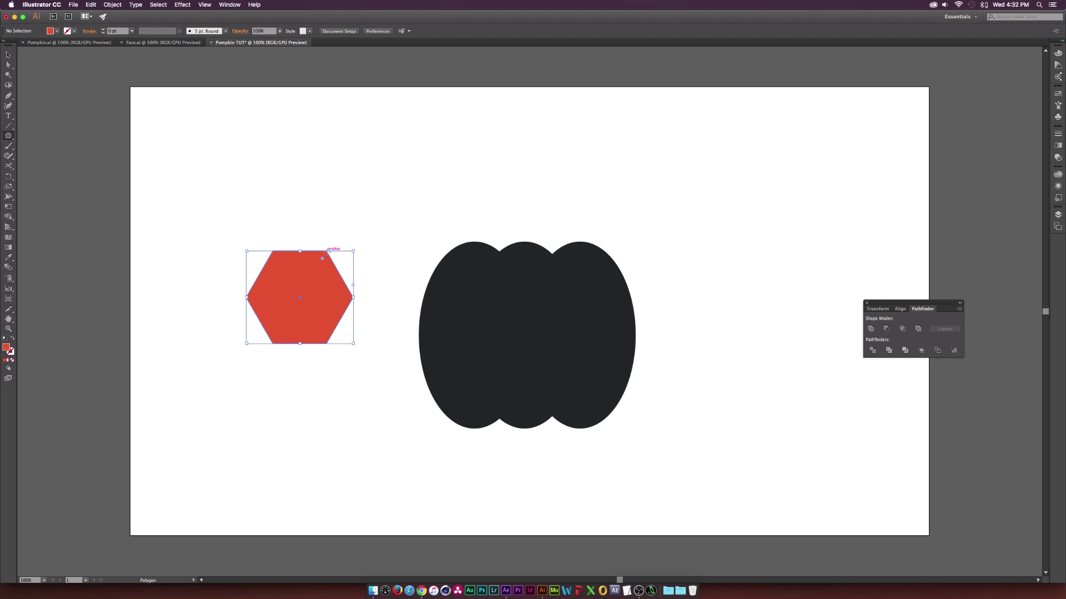
{"action": "left_click", "coordinate": [431, 31]}
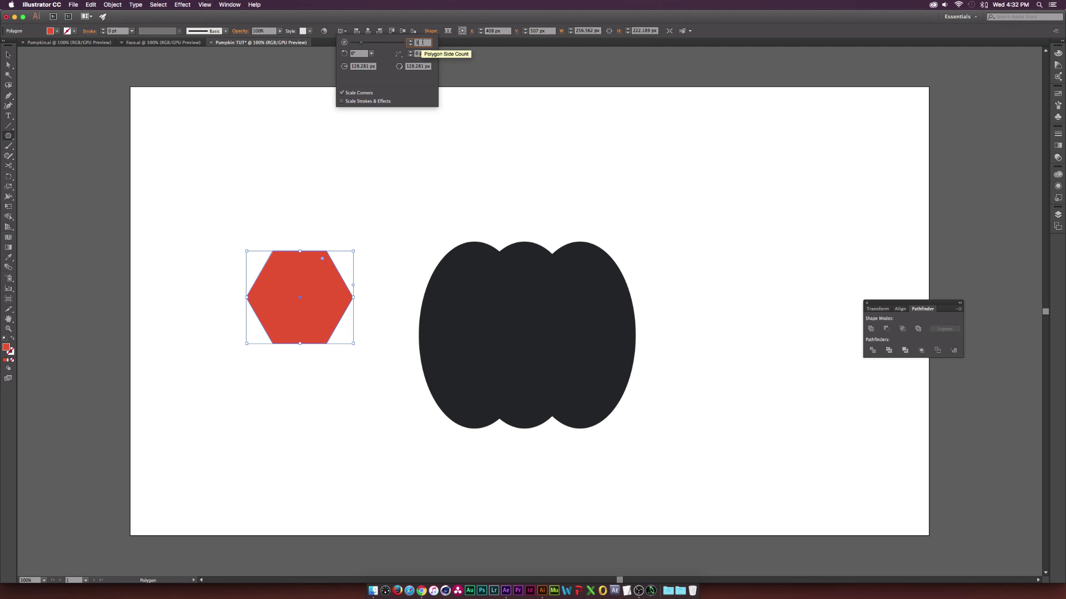
{"action": "type", "text": "3"}
{"action": "key", "text": "Return"}
Scale the red triangle down to about 109 × 94 px and place it on the pumpkin's upper left as an eye
{"action": "left_click", "coordinate": [9, 54]}
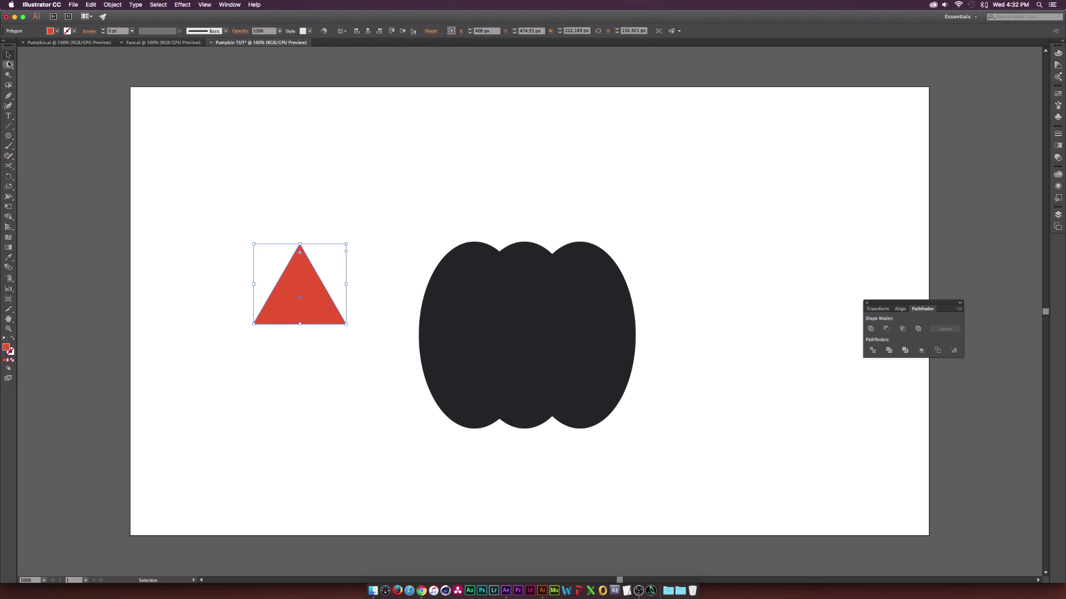
{"action": "left_click_drag", "start_coordinate": [326, 318], "coordinate": [349, 364]}
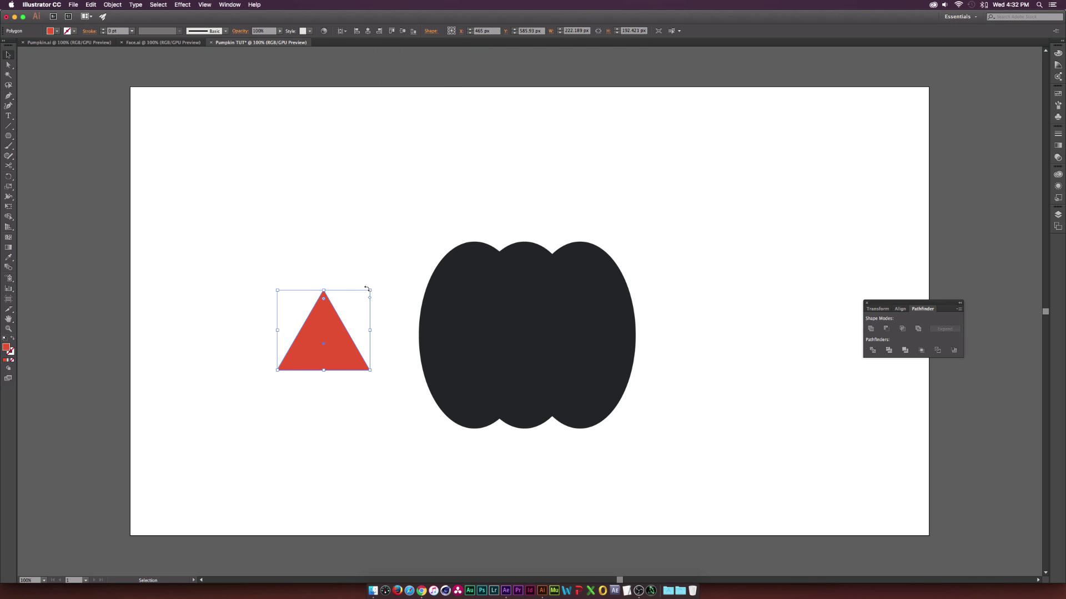
{"action": "left_click", "coordinate": [56, 31]}
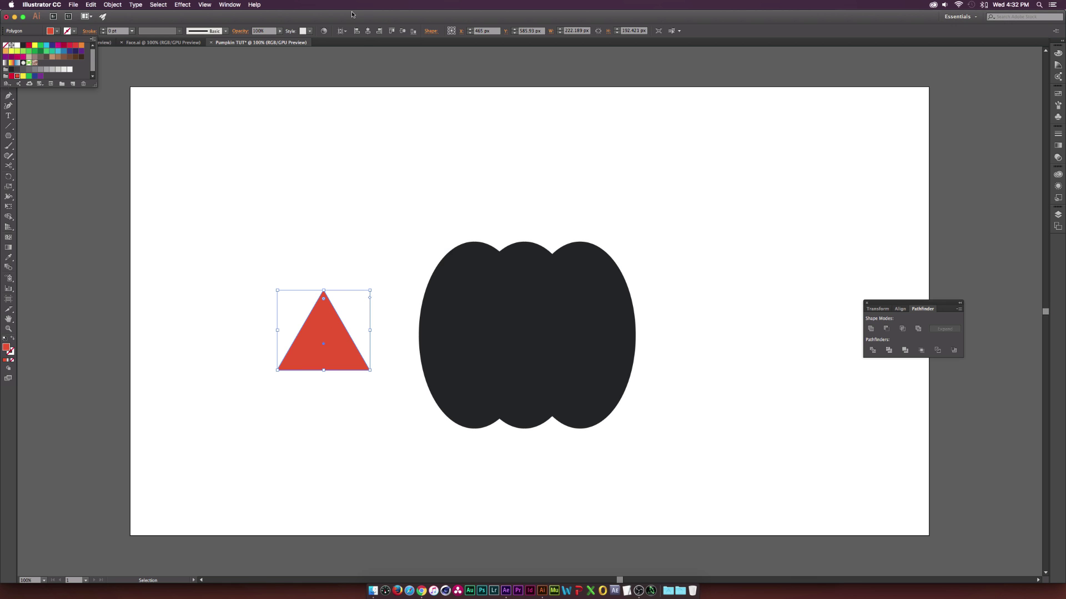
{"action": "left_click", "coordinate": [310, 21]}
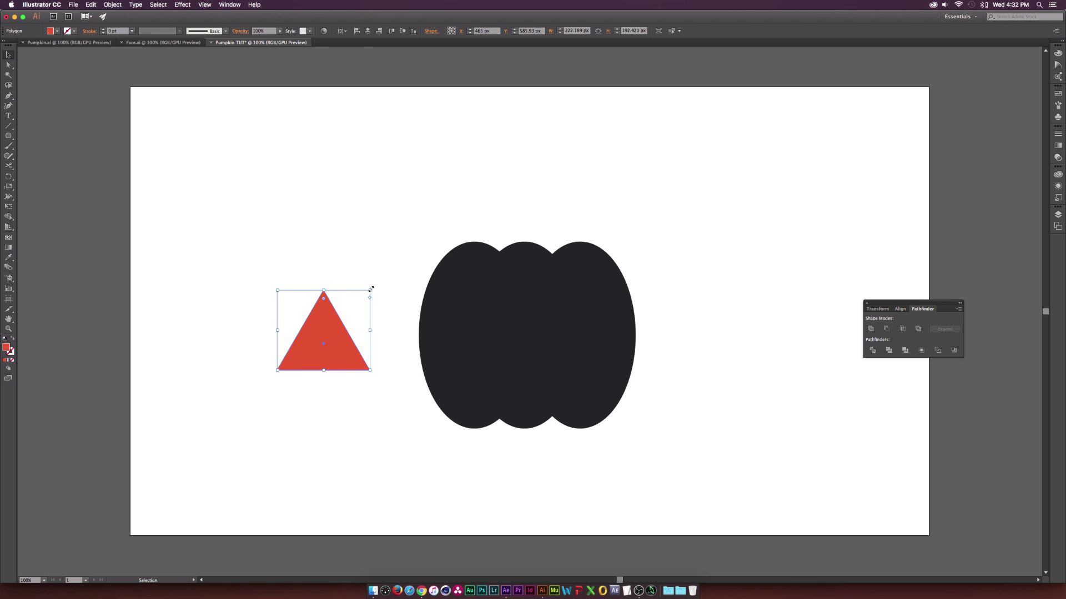
{"action": "left_click_drag", "start_coordinate": [372, 289], "coordinate": [357, 306]}
{"action": "left_click_drag", "start_coordinate": [328, 347], "coordinate": [489, 306]}
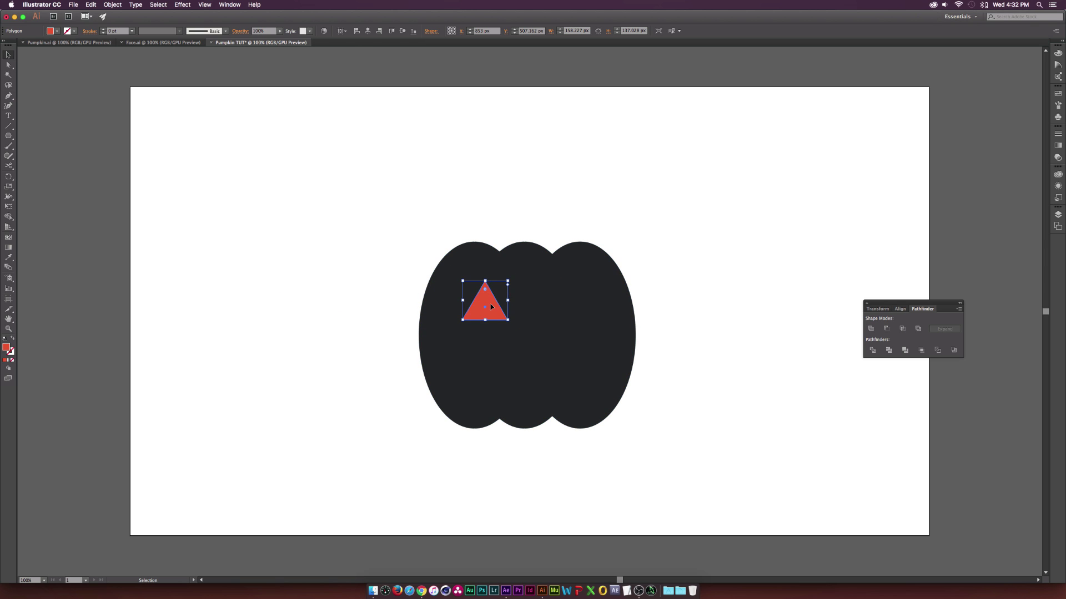
{"action": "left_click", "coordinate": [345, 304]}
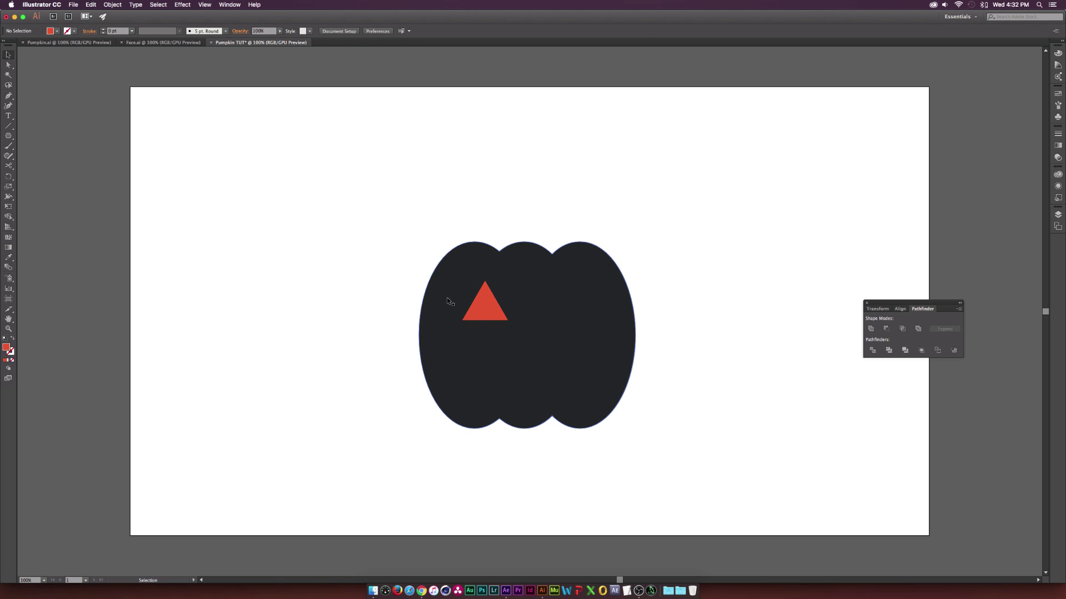
Convert the eye triangle's lower-right anchor into a smooth curve by pulling out horizontal handles with the Pen tool
{"action": "scroll", "coordinate": [500, 282], "scroll_direction": "up", "scroll_amount": 1}
{"action": "left_click", "coordinate": [486, 328]}
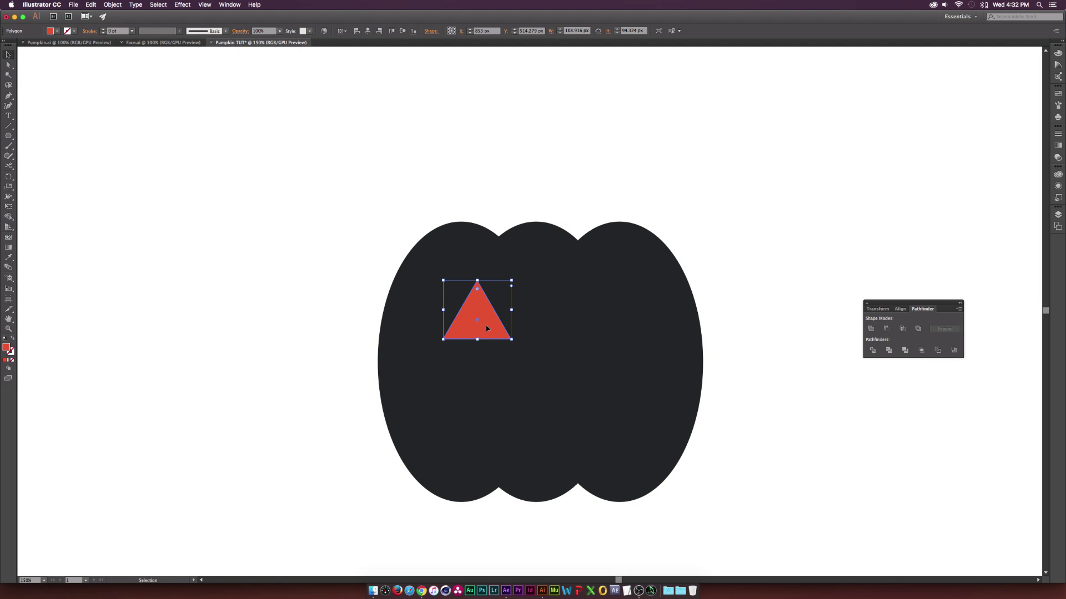
{"action": "left_click", "coordinate": [9, 65]}
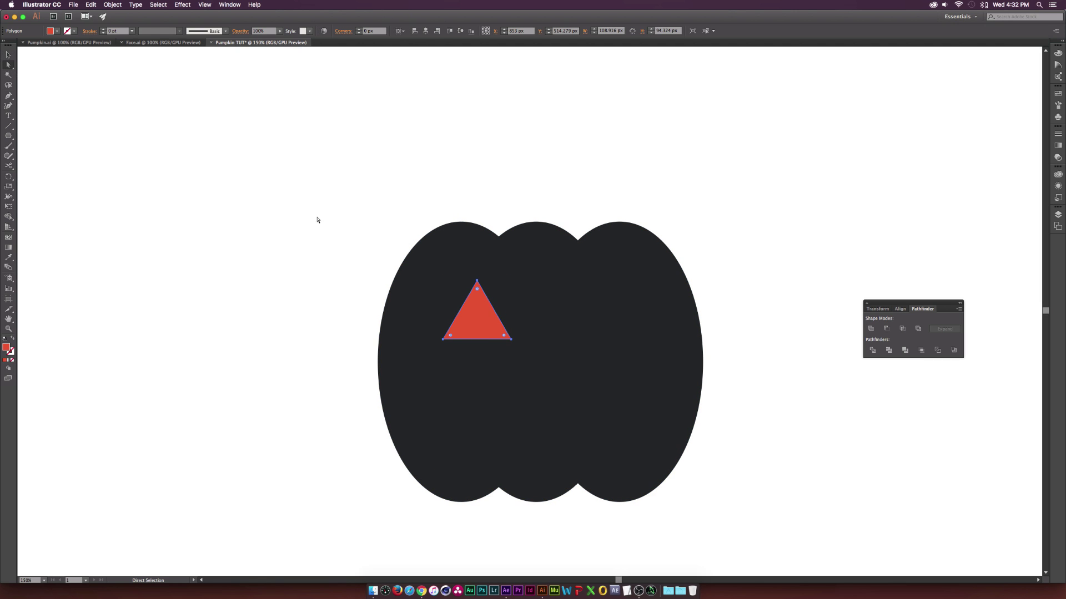
{"action": "left_click", "coordinate": [511, 339]}
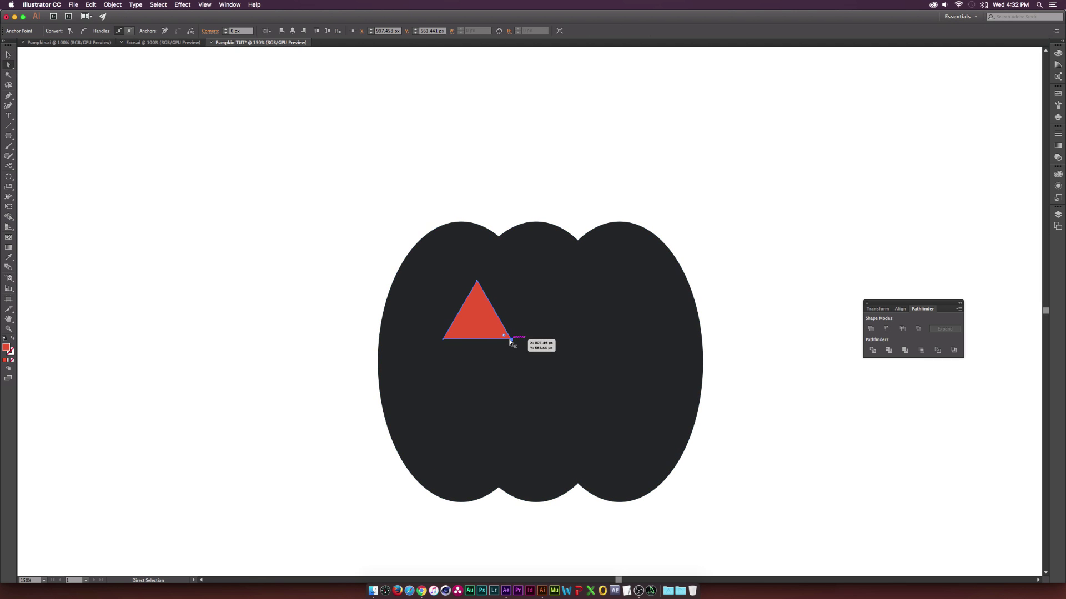
{"action": "key", "text": "p"}
{"action": "left_click_drag", "start_coordinate": [511, 341], "coordinate": [534, 339]}
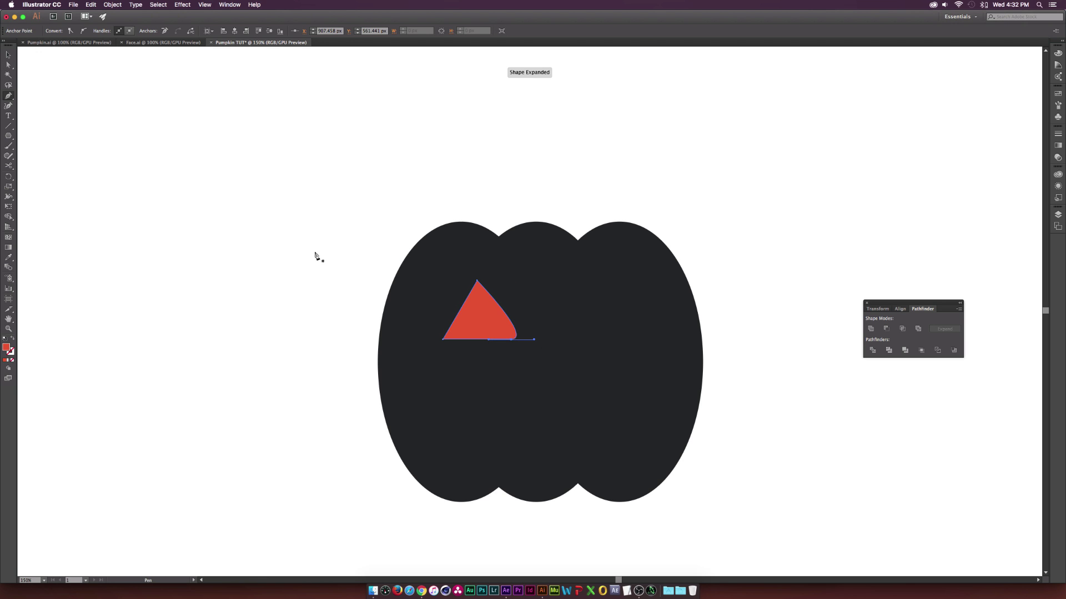
{"action": "key", "text": "v"}
{"action": "left_click", "coordinate": [288, 239]}
{"action": "left_click", "coordinate": [473, 329]}
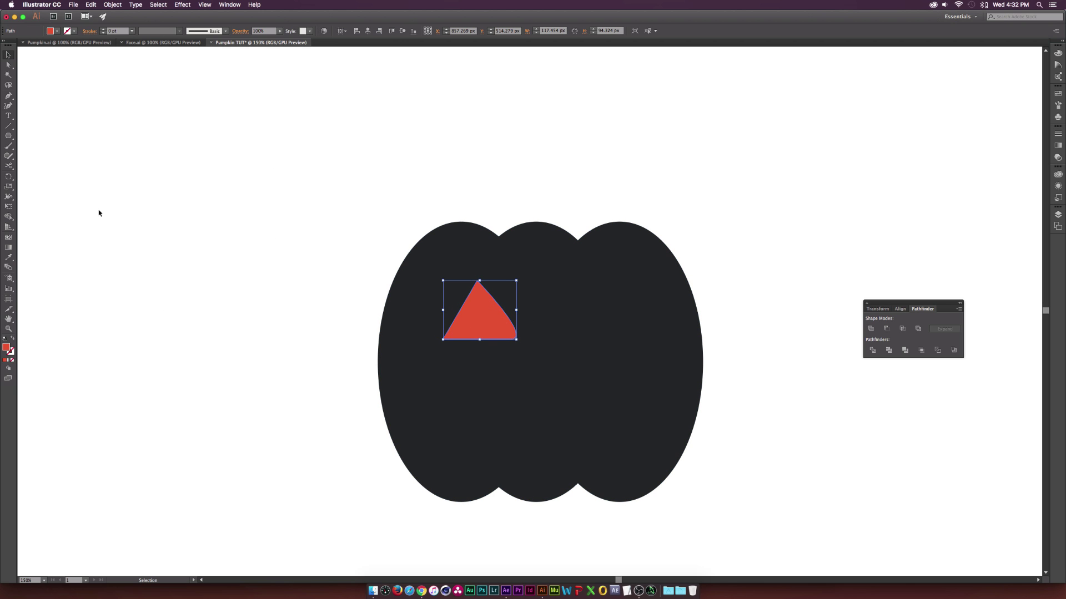
Draw a second red polygon left of the pumpkin and set its side count to 3, making a triangle about 184 × 160 px
{"action": "left_click_drag", "start_coordinate": [9, 136], "coordinate": [47, 168]}
{"action": "left_click_drag", "start_coordinate": [296, 353], "coordinate": [312, 289]}
{"action": "left_click", "coordinate": [431, 30]}
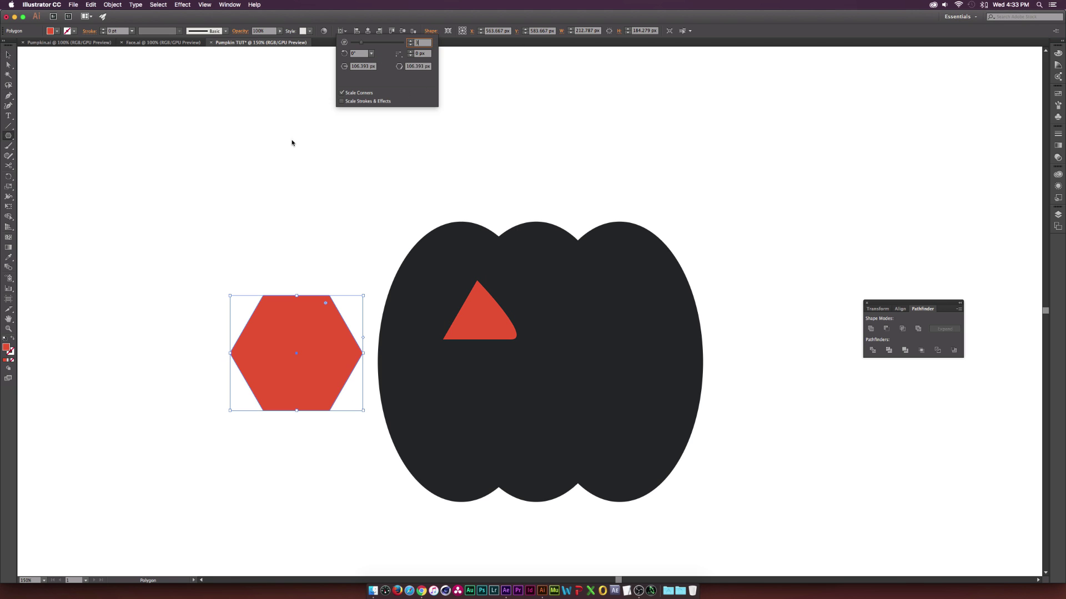
{"action": "type", "text": "3"}
{"action": "key", "text": "Return"}
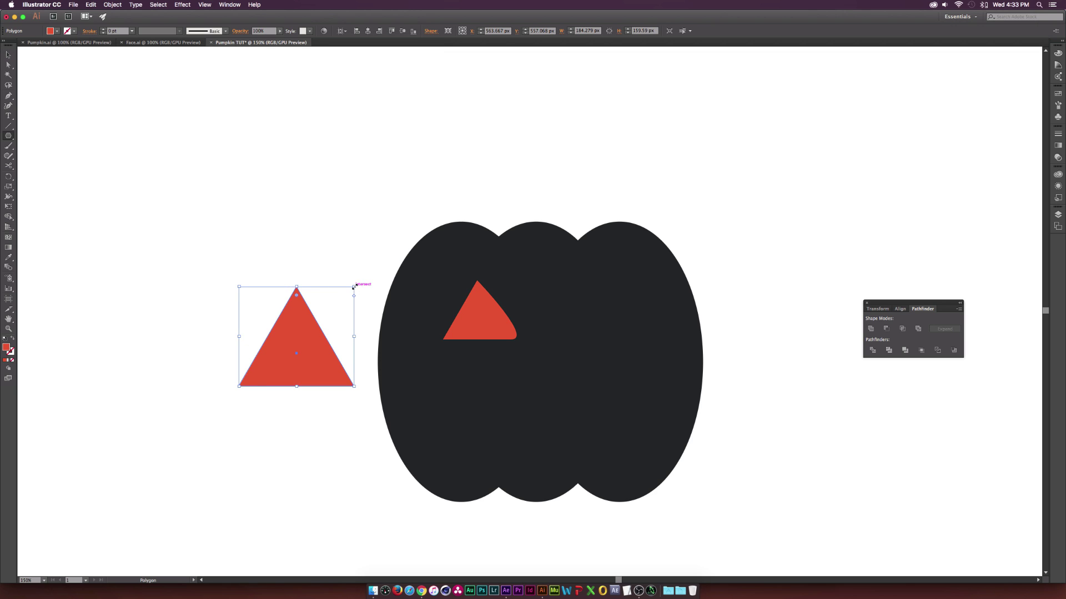
Scale the second triangle down to about 99 × 86 px and give it a dark brown fill
{"action": "left_click_drag", "start_coordinate": [353, 286], "coordinate": [327, 317]}
{"action": "left_click", "coordinate": [57, 31]}
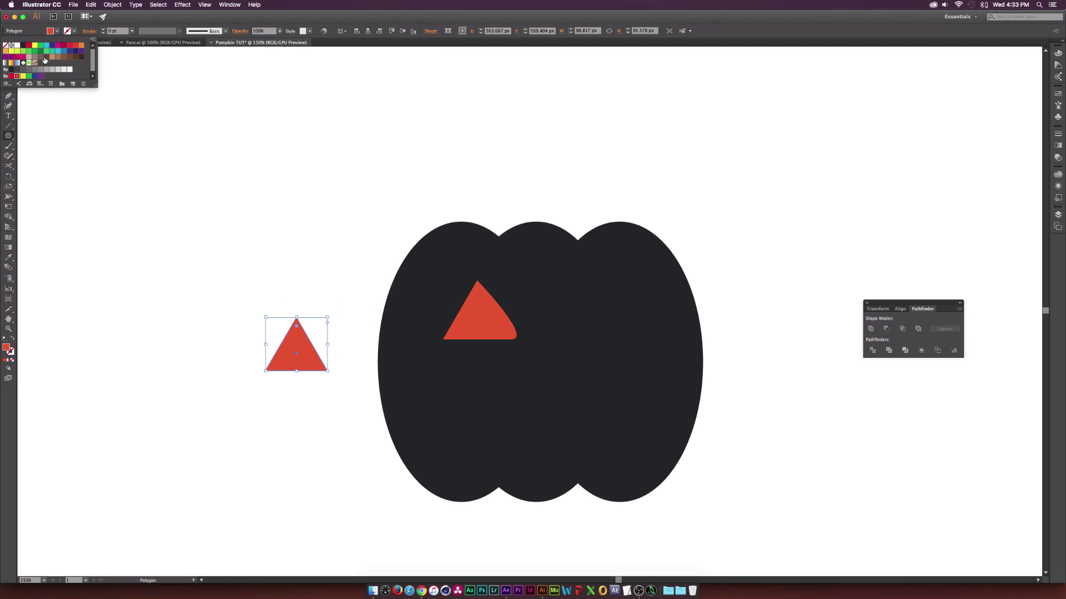
{"action": "left_click", "coordinate": [45, 61]}
{"action": "key", "text": "Escape"}
Move the brown triangle onto the red eye's bottom edge and scale it down to about 59 × 51 px
{"action": "left_click", "coordinate": [9, 54]}
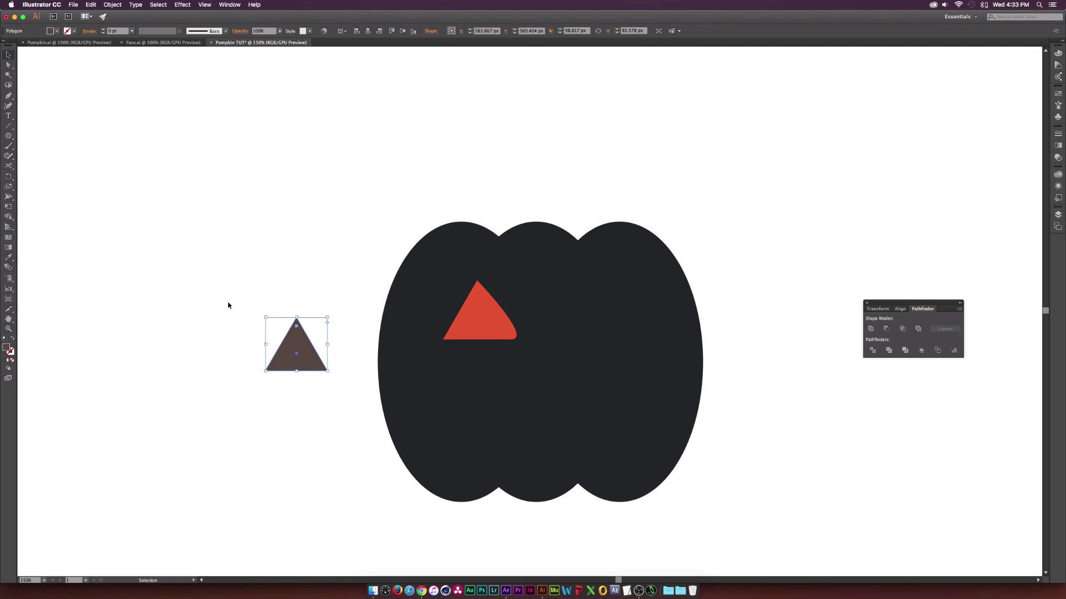
{"action": "left_click_drag", "start_coordinate": [308, 366], "coordinate": [486, 349]}
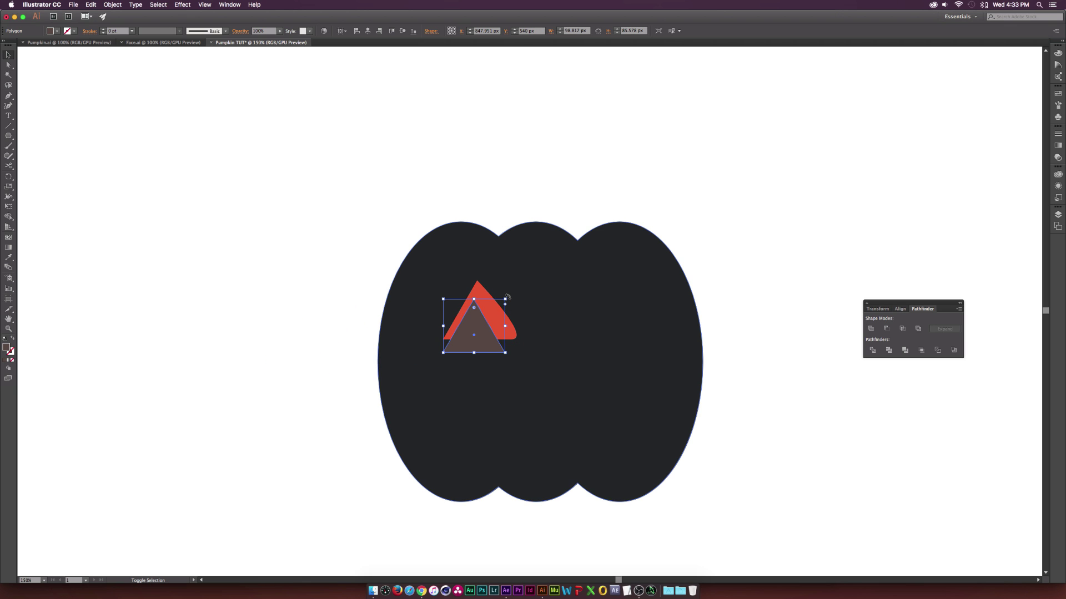
{"action": "left_click_drag", "start_coordinate": [504, 300], "coordinate": [479, 338]}
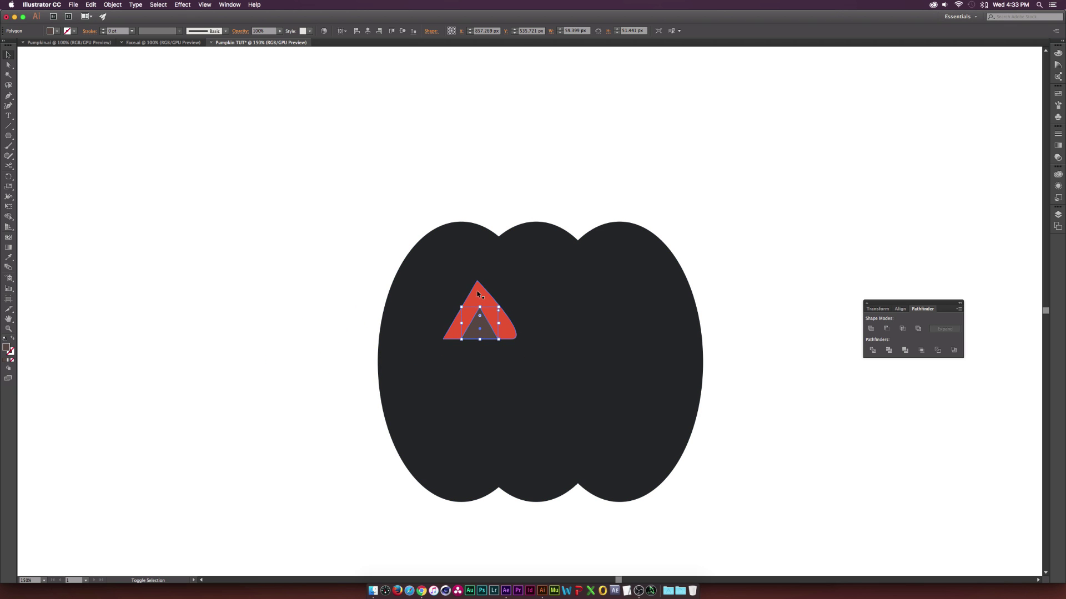
Align the brown triangle and the red eye by their horizontal centers and place the pair on the pumpkin's upper left
{"action": "left_click", "coordinate": [497, 294], "text": "shift"}
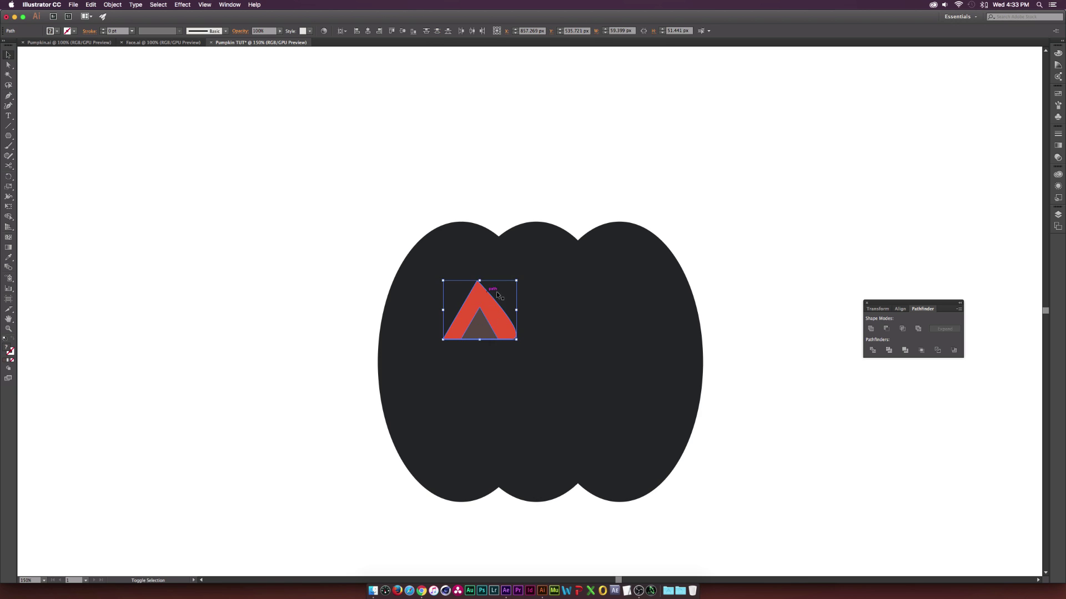
{"action": "left_click", "coordinate": [901, 309]}
{"action": "left_click", "coordinate": [885, 329]}
{"action": "left_click", "coordinate": [940, 329]}
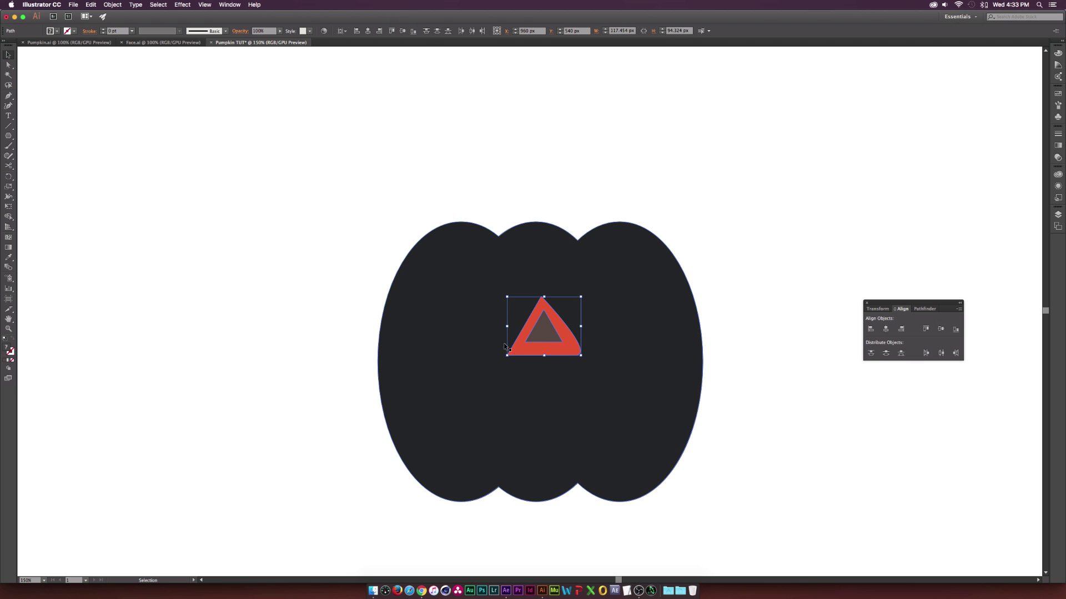
{"action": "key", "text": "super+z"}
{"action": "left_click_drag", "start_coordinate": [564, 317], "coordinate": [476, 305]}
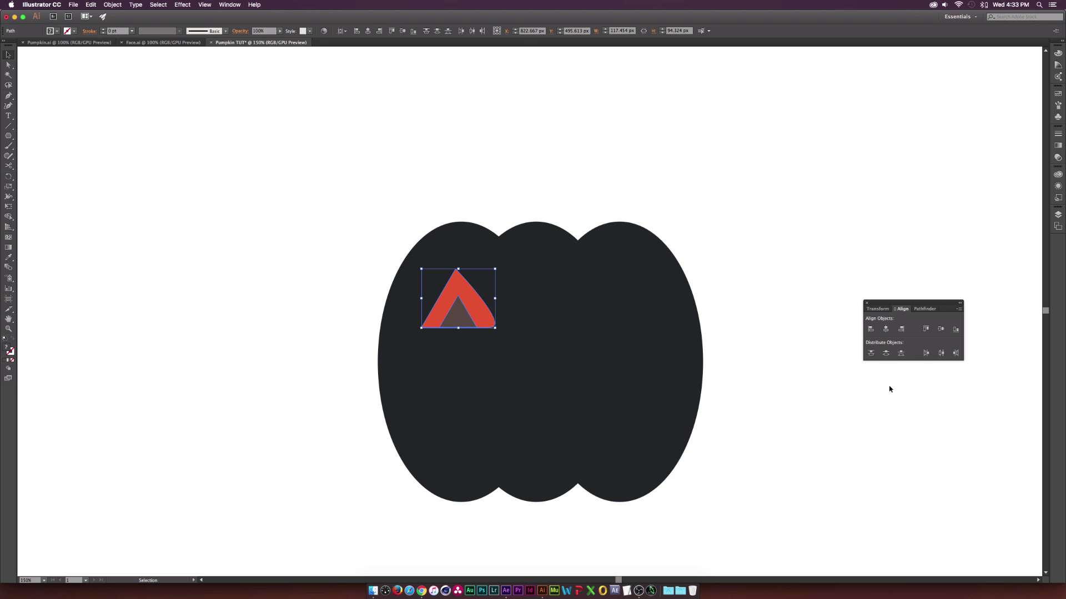
Cut the brown triangle out of the red eye with Minus Front and shift the notched eye slightly toward the pumpkin's center
{"action": "left_click", "coordinate": [923, 309]}
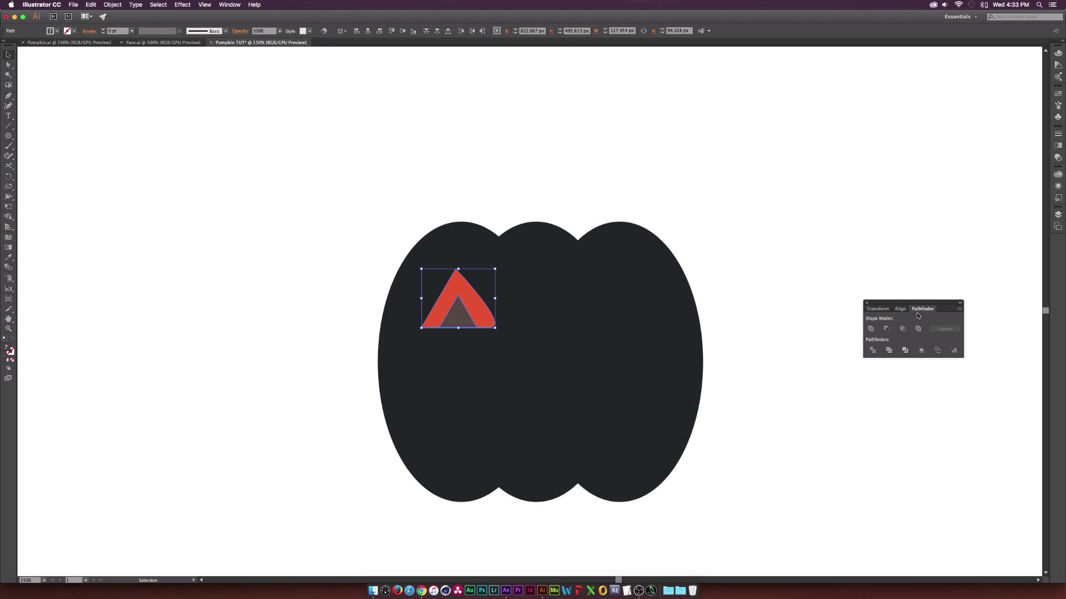
{"action": "left_click", "coordinate": [886, 329]}
{"action": "left_click", "coordinate": [337, 264]}
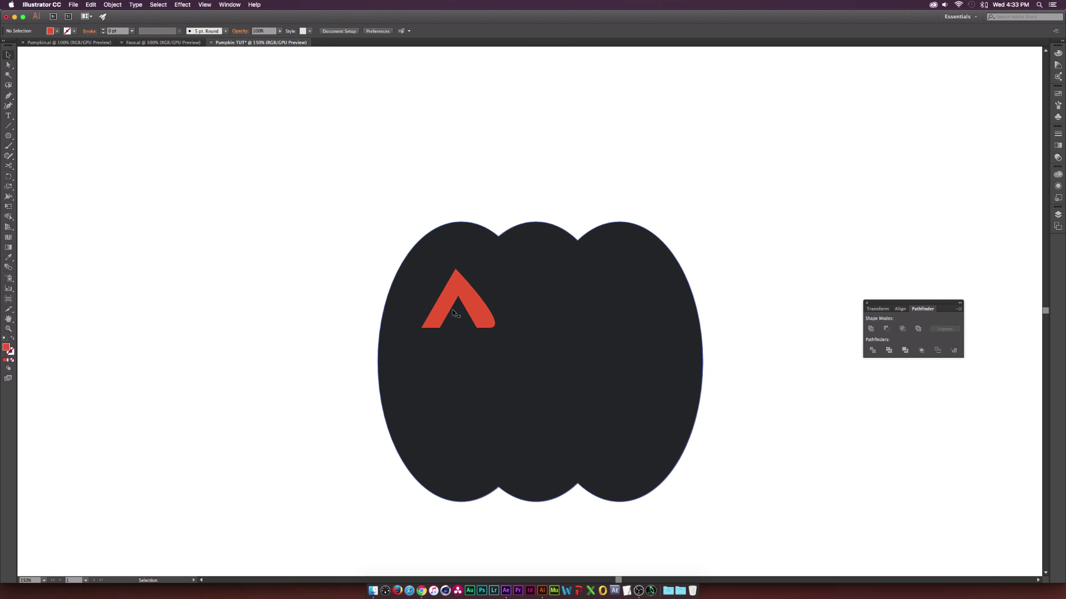
{"action": "left_click_drag", "start_coordinate": [452, 309], "coordinate": [469, 312]}
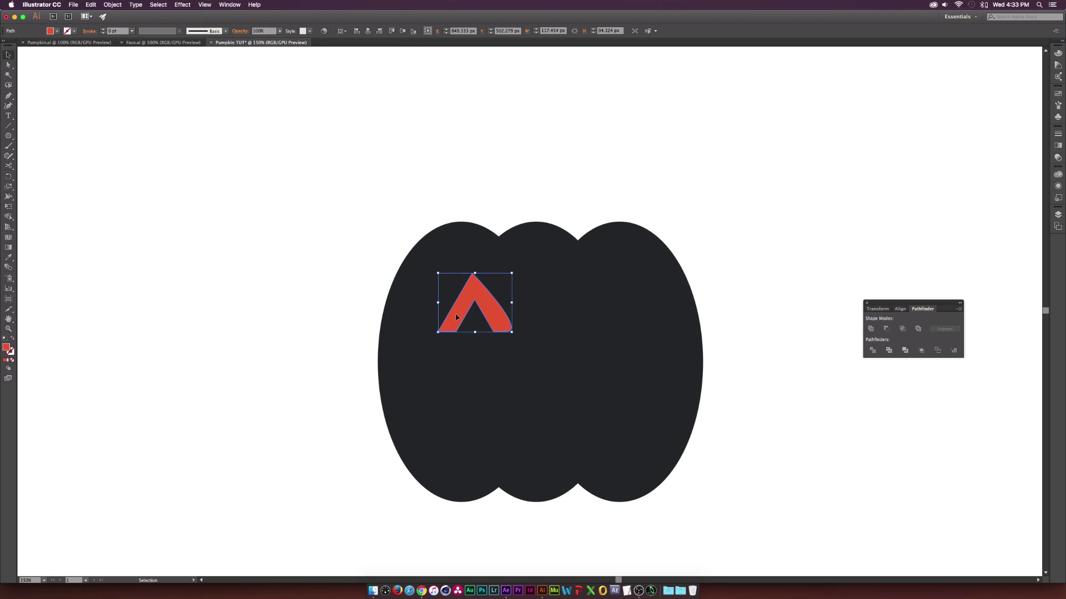
Fill the notched eye with a linear gradient running from red to orange
{"action": "left_click", "coordinate": [8, 249]}
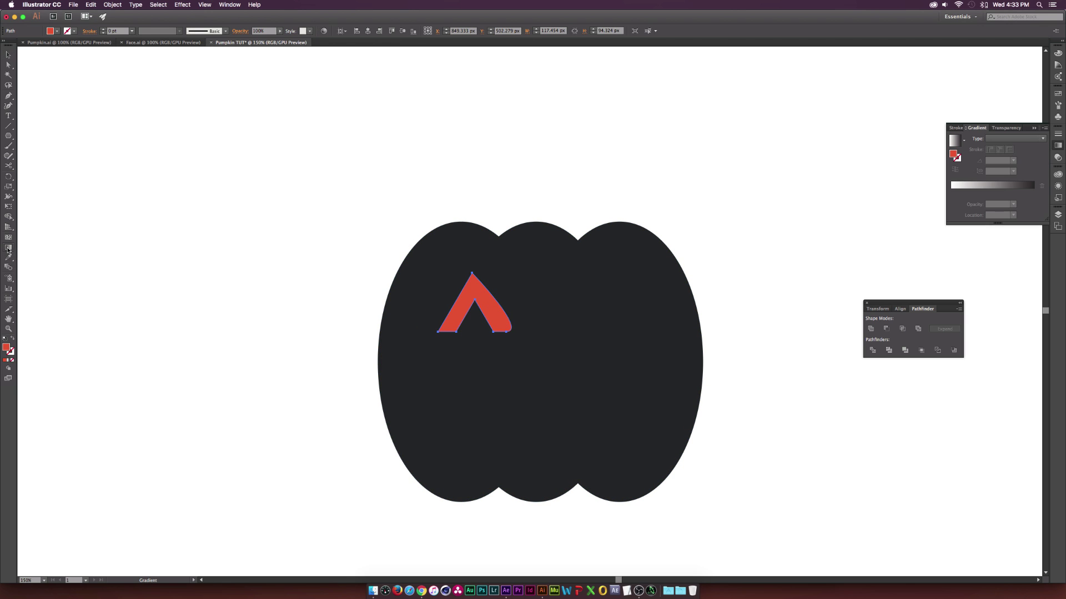
{"action": "left_click", "coordinate": [960, 186]}
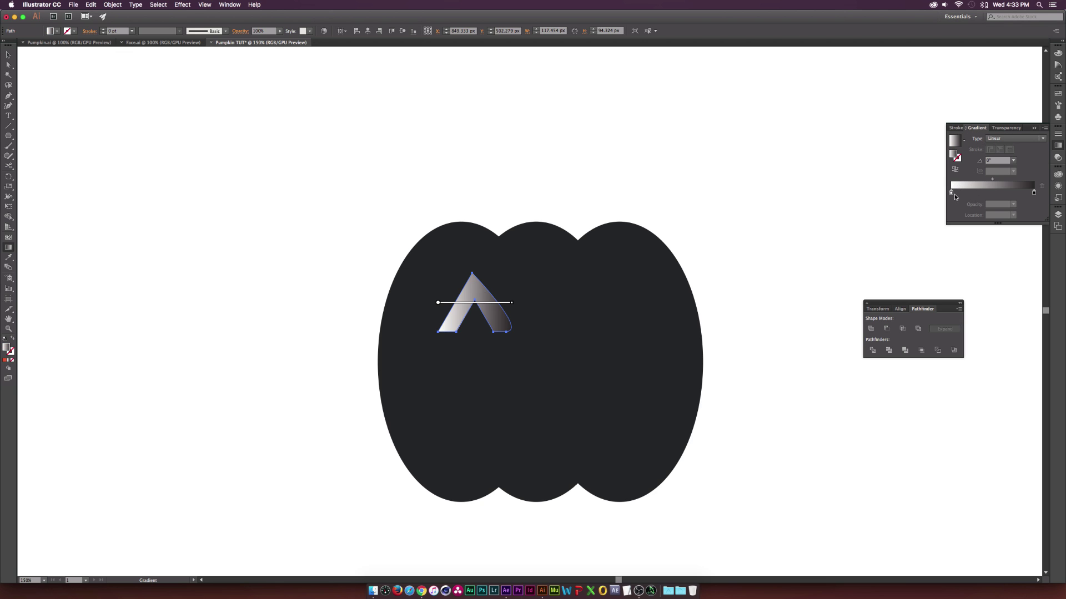
{"action": "double_click", "coordinate": [951, 192]}
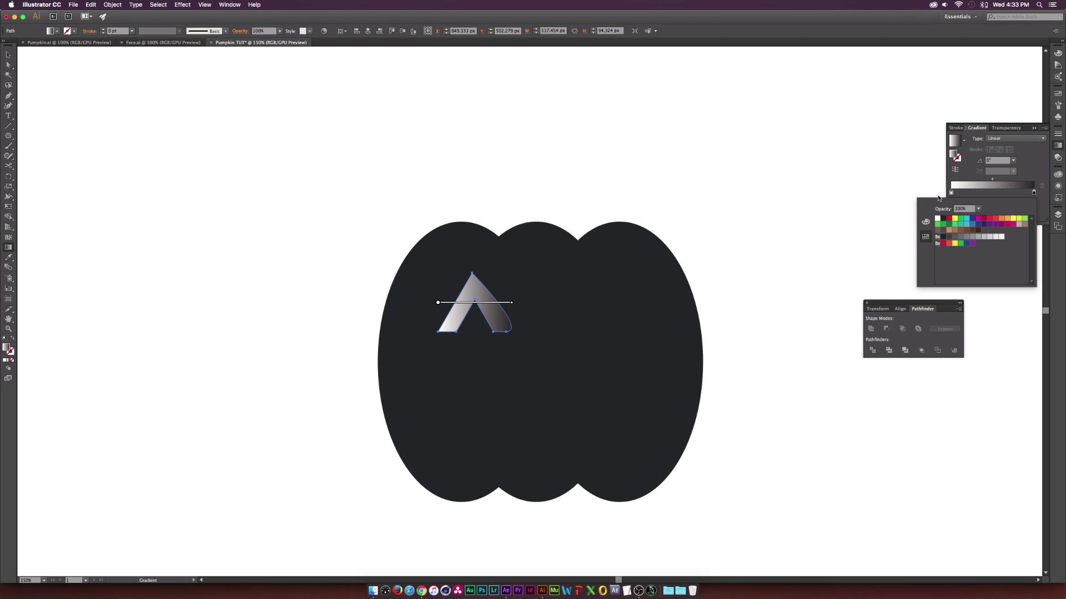
{"action": "left_click", "coordinate": [998, 220]}
{"action": "double_click", "coordinate": [1034, 193]}
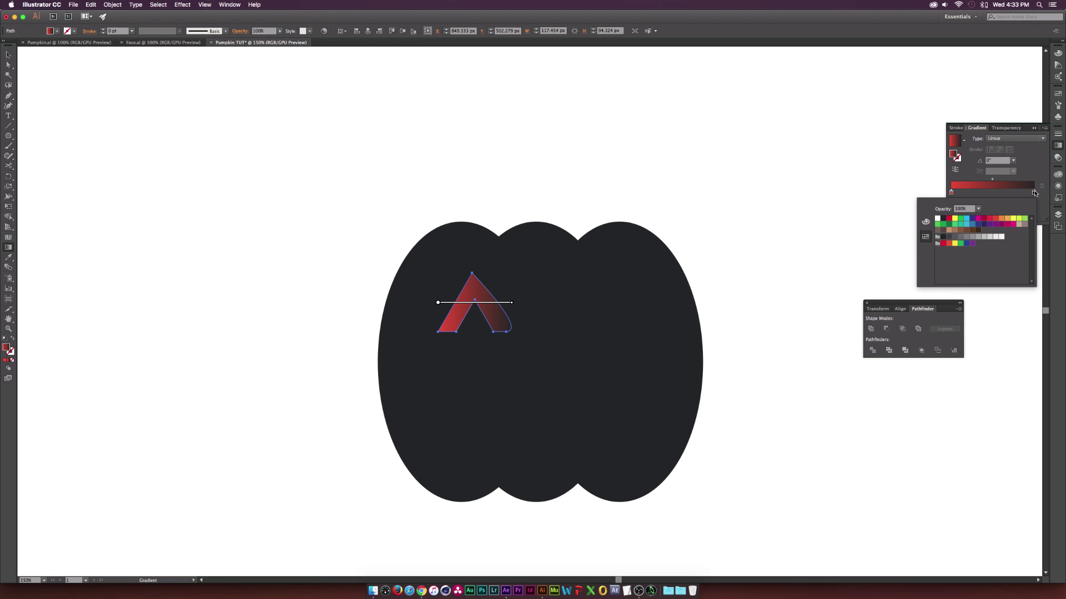
{"action": "left_click", "coordinate": [1006, 221]}
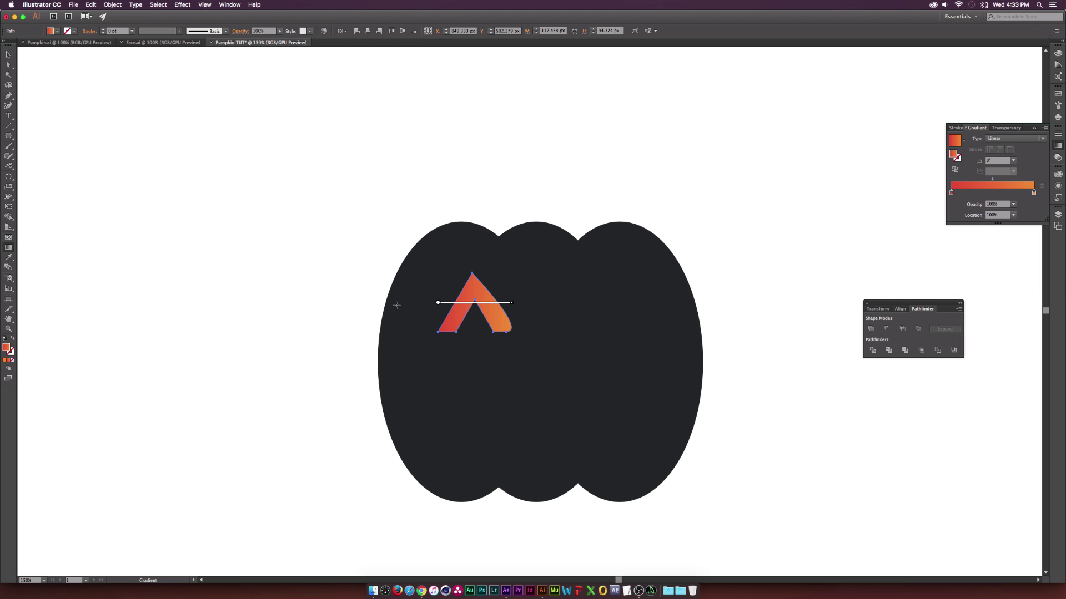
Lower the gradient eye slightly and duplicate it horizontally about 187 px to the right as the second eye
{"action": "left_click", "coordinate": [8, 54]}
{"action": "left_click", "coordinate": [221, 314]}
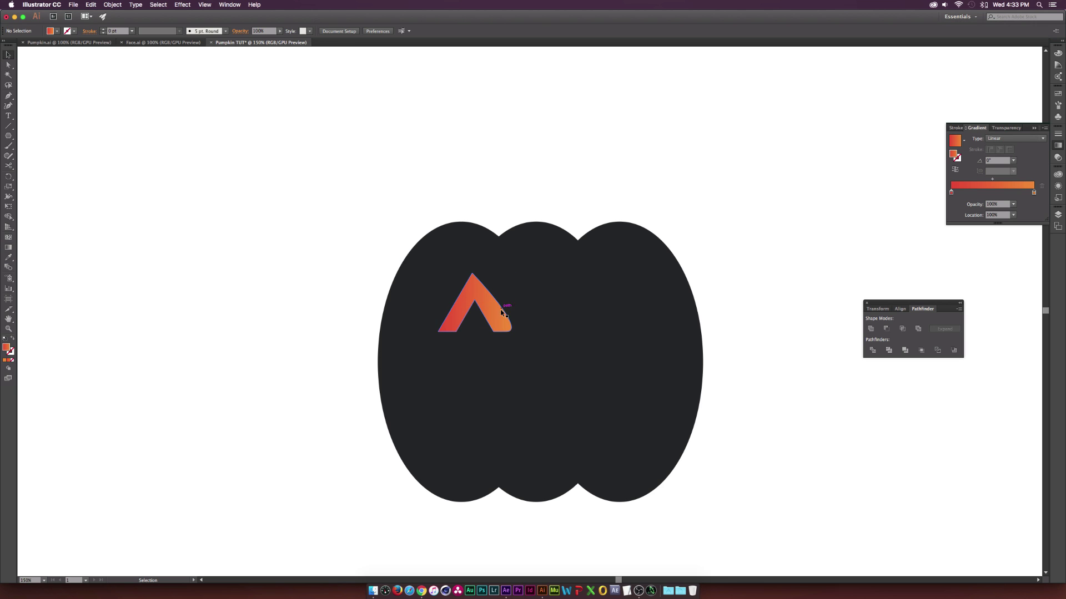
{"action": "left_click_drag", "start_coordinate": [498, 322], "coordinate": [500, 333]}
{"action": "key", "text": "a"}
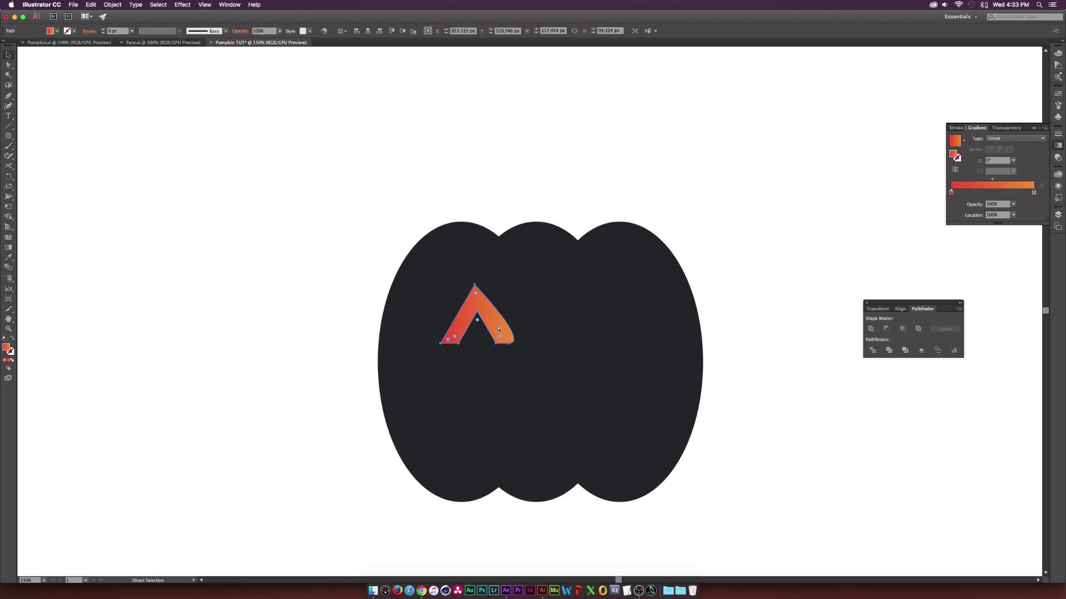
{"action": "key", "text": "v"}
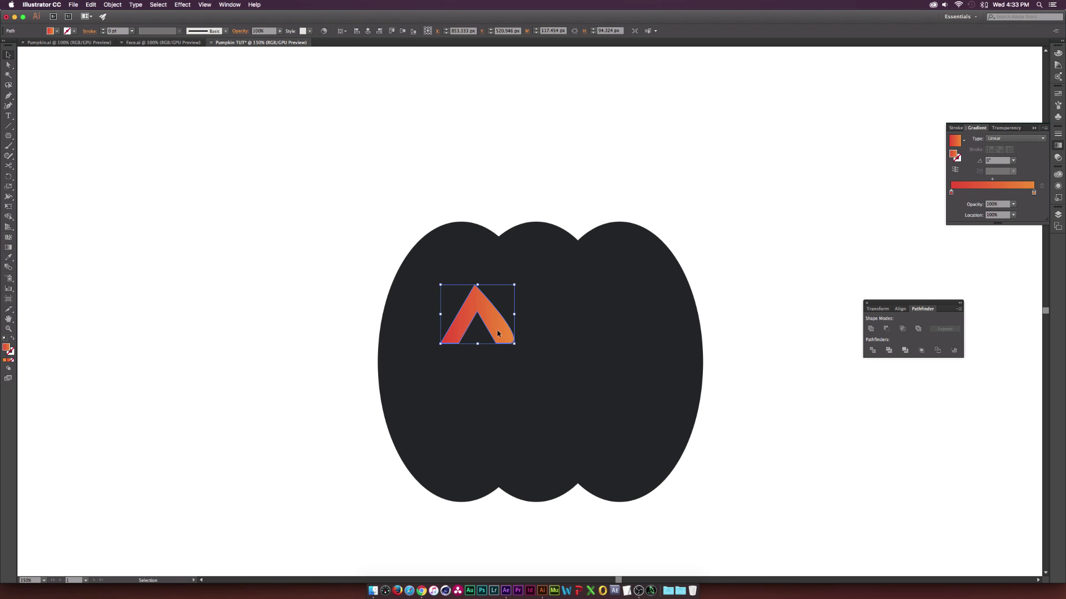
{"action": "left_click_drag", "start_coordinate": [497, 329], "coordinate": [616, 332]}
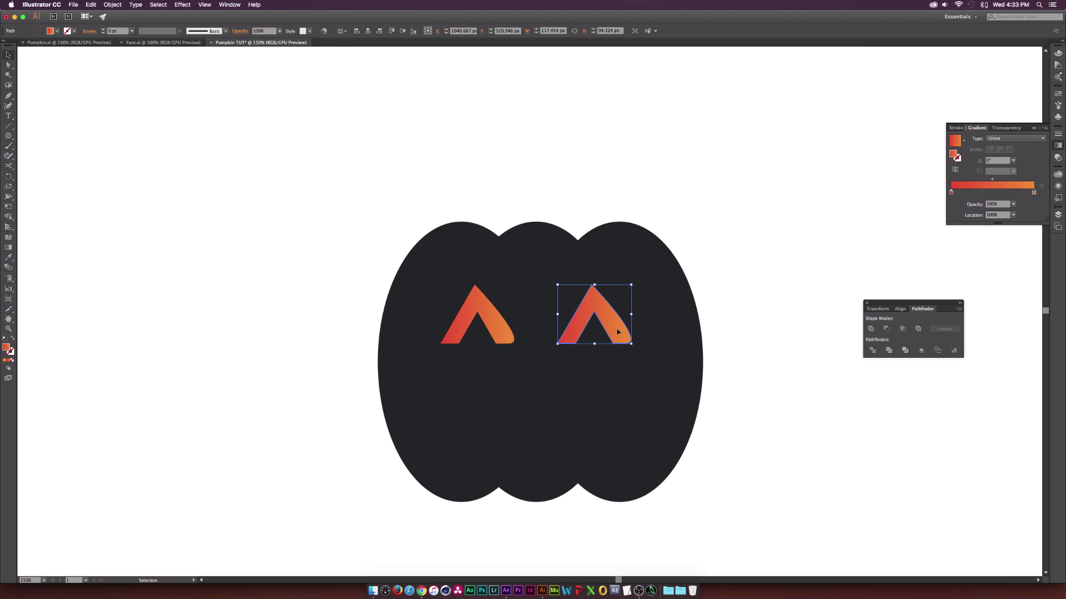
{"action": "left_click", "coordinate": [743, 245]}
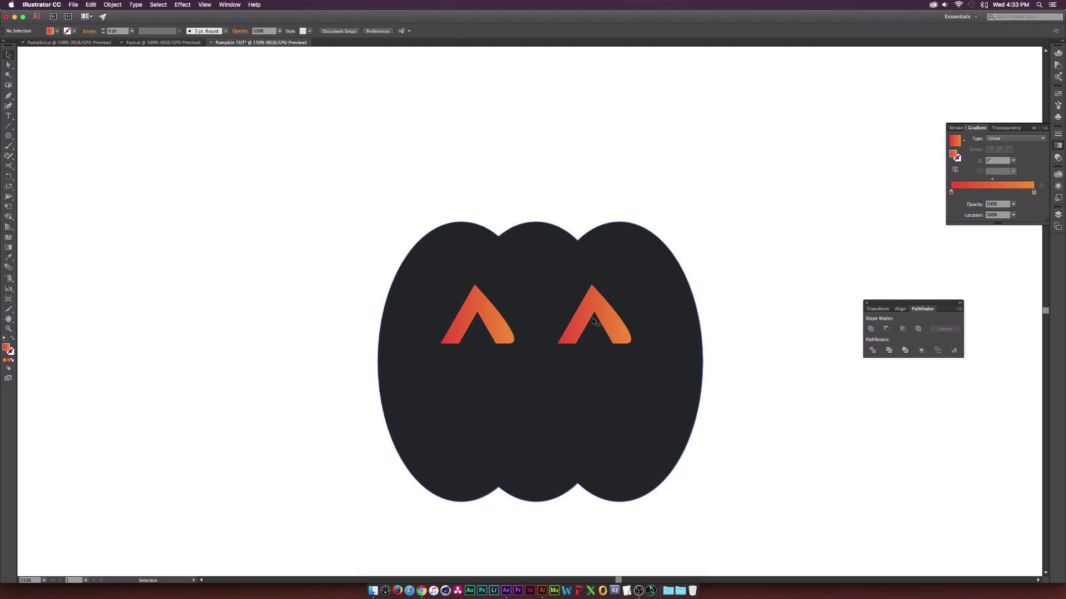
Shift both eyes slightly to the left on the pumpkin
{"action": "left_click", "coordinate": [506, 334]}
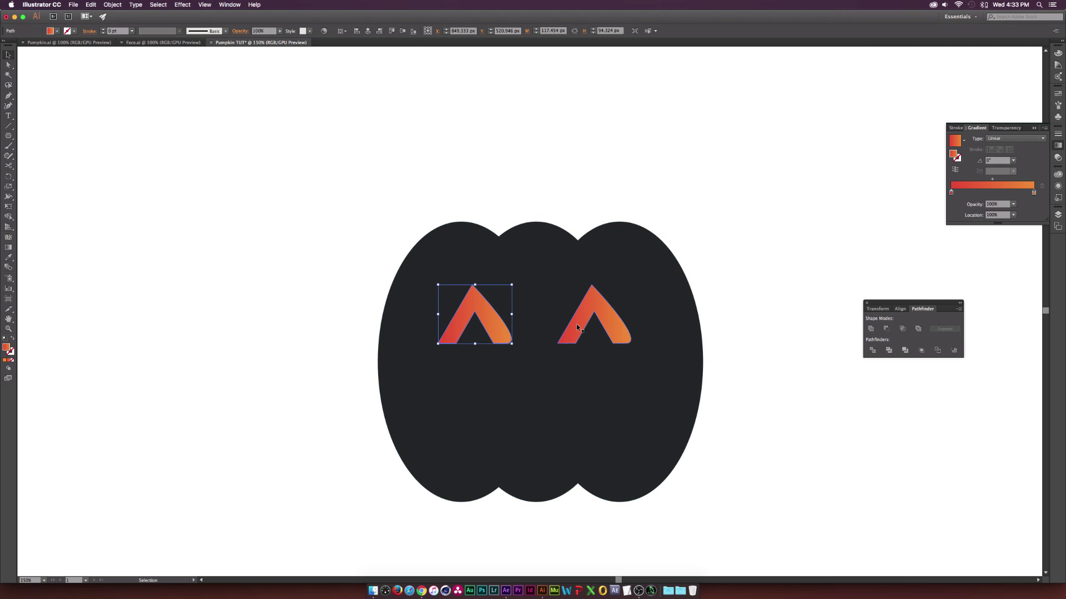
{"action": "left_click_drag", "start_coordinate": [580, 328], "coordinate": [575, 327]}
{"action": "left_click", "coordinate": [746, 275]}
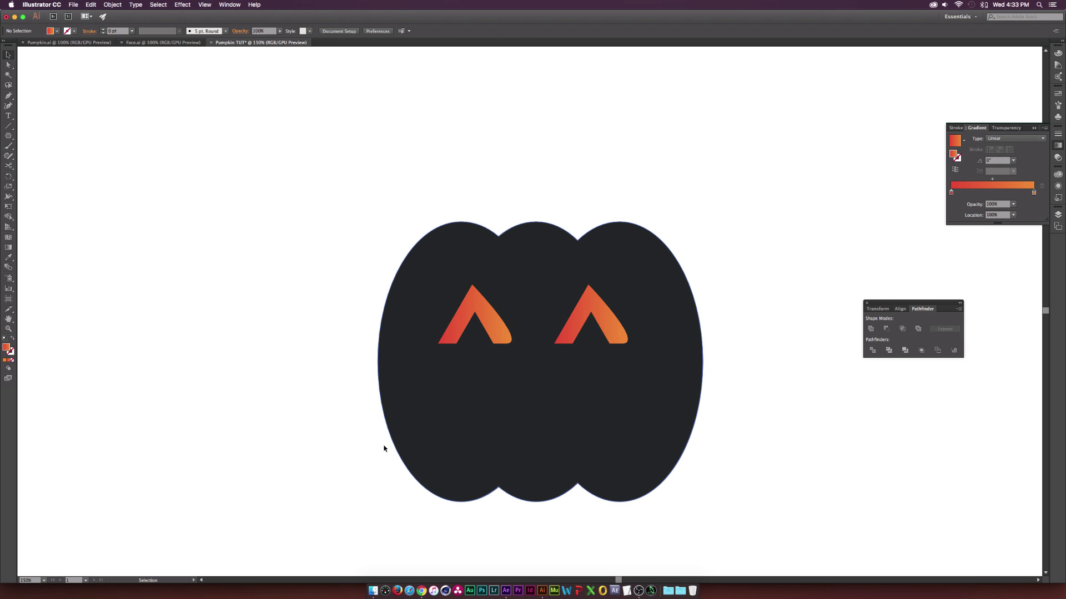
Draw a closed crescent-shaped smile about 353 px wide left of the pumpkin with the Pen tool, curving both edges downward
{"action": "left_click", "coordinate": [8, 95]}
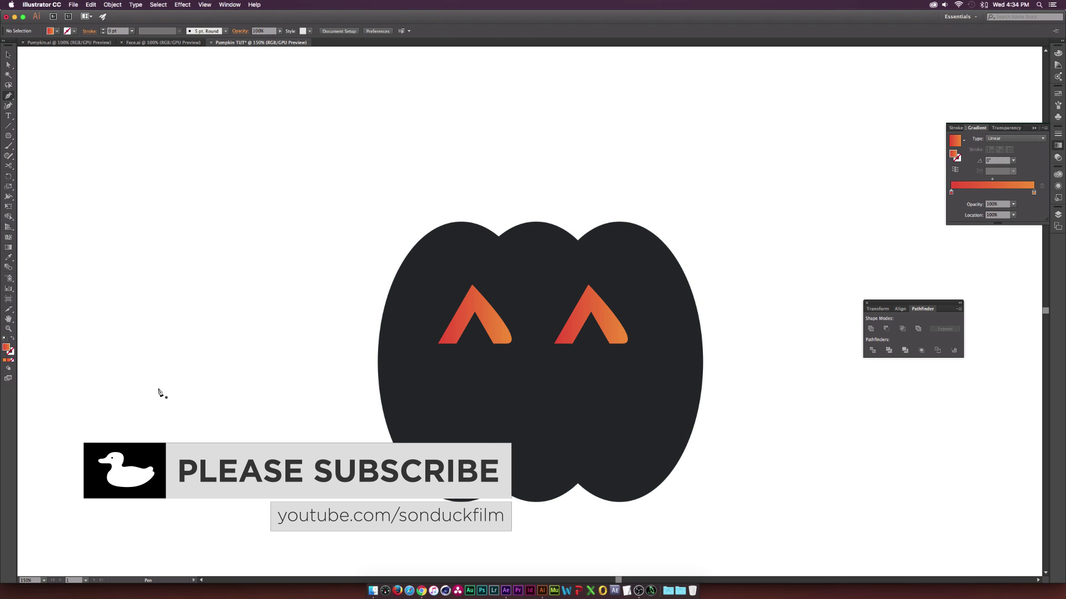
{"action": "left_click", "coordinate": [89, 354]}
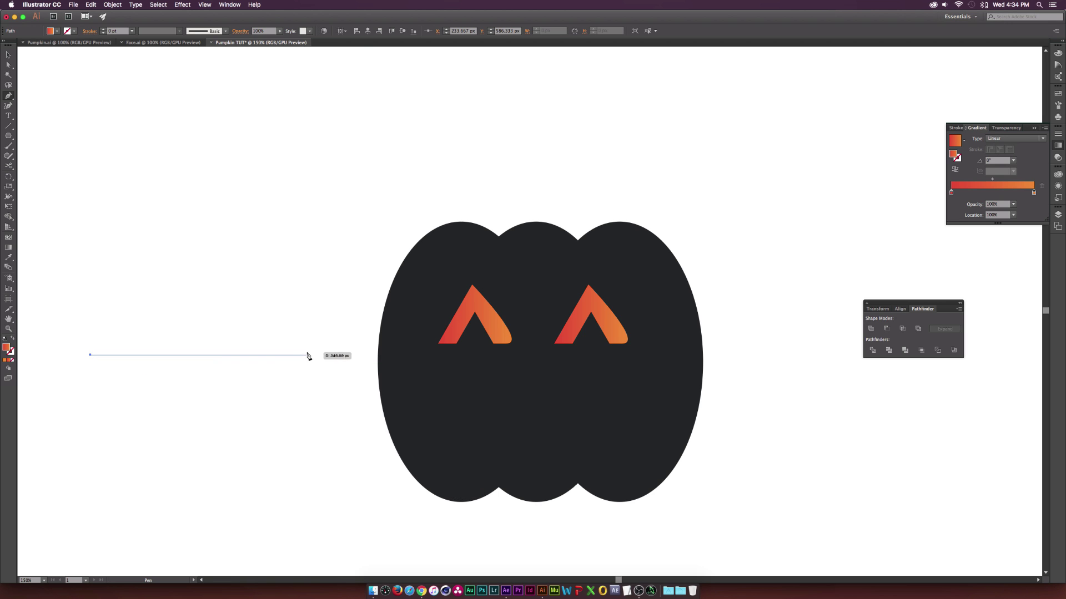
{"action": "left_click_drag", "start_coordinate": [311, 355], "coordinate": [431, 307]}
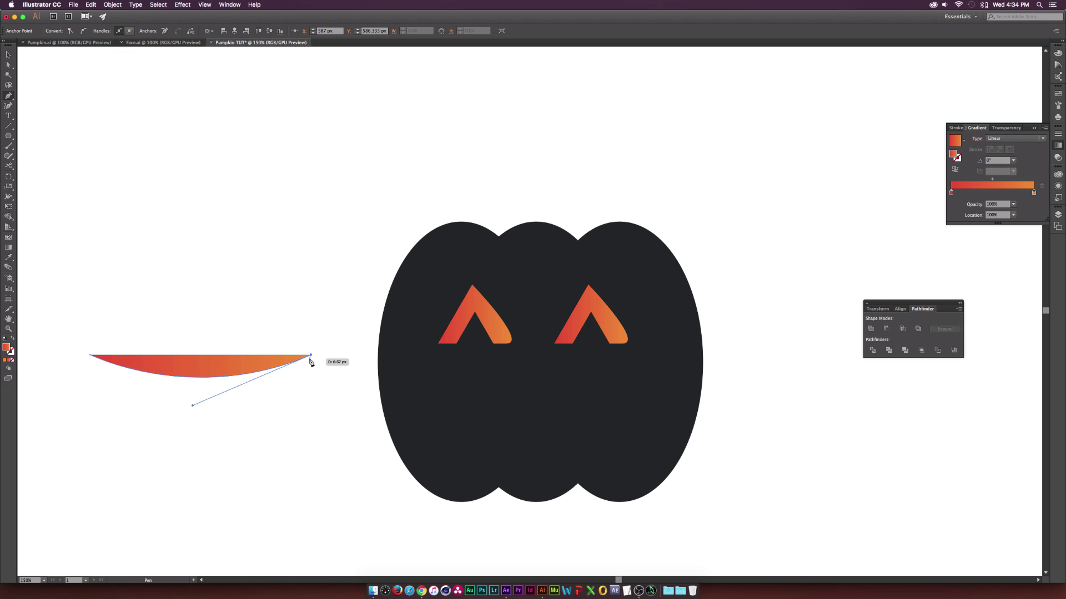
{"action": "left_click_drag", "start_coordinate": [309, 358], "coordinate": [121, 409]}
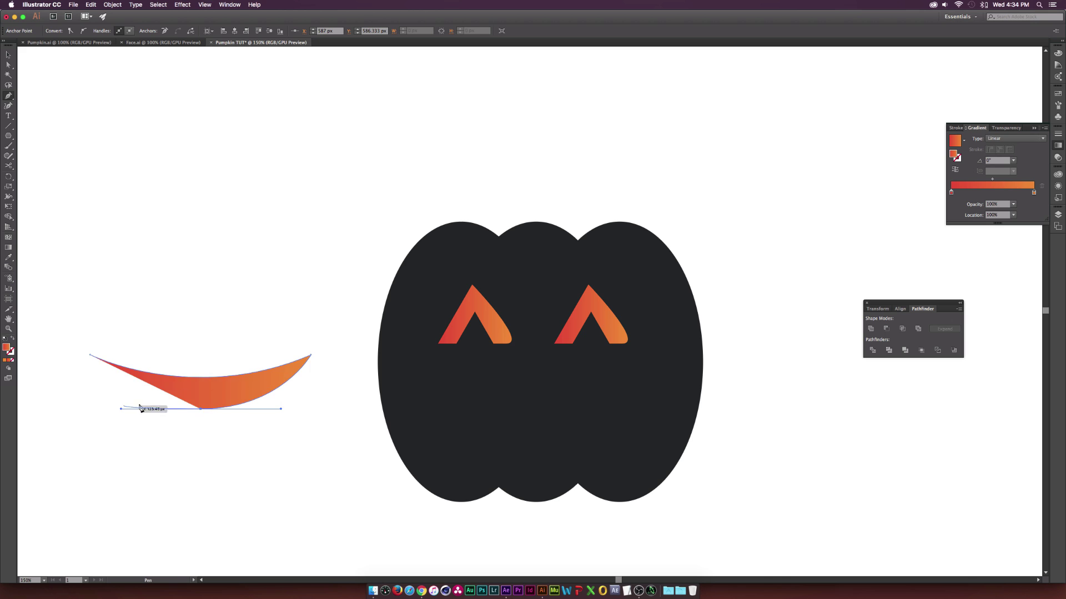
{"action": "left_click", "coordinate": [92, 357]}
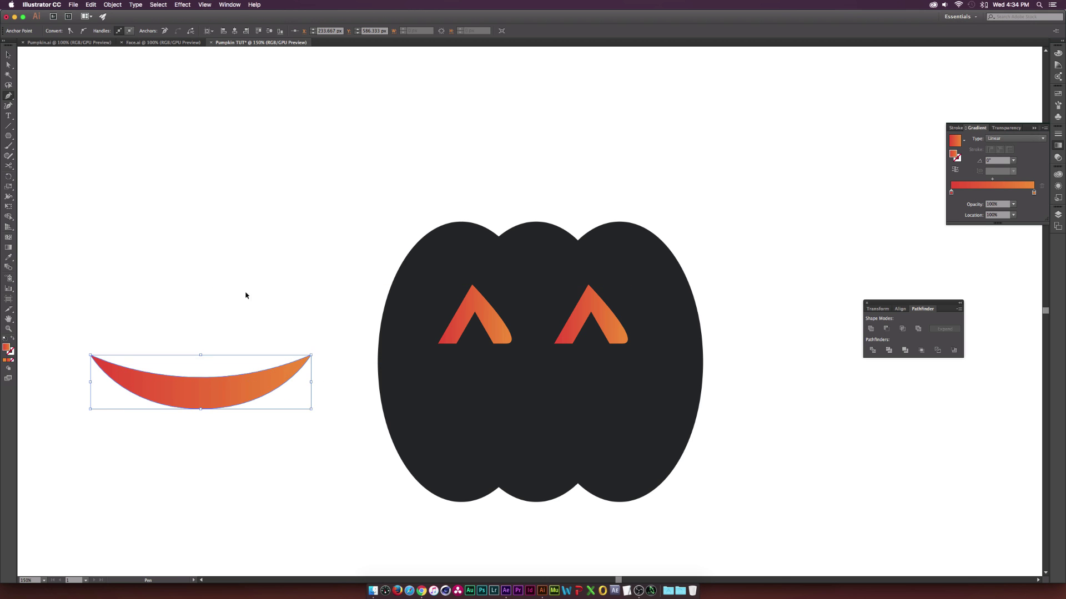
Move the crescent smile onto the pumpkin, centered below the eyes
{"action": "key", "text": "v"}
{"action": "key", "text": "super+shift+a"}
{"action": "left_click_drag", "start_coordinate": [210, 410], "coordinate": [549, 426]}
{"action": "left_click", "coordinate": [785, 431]}
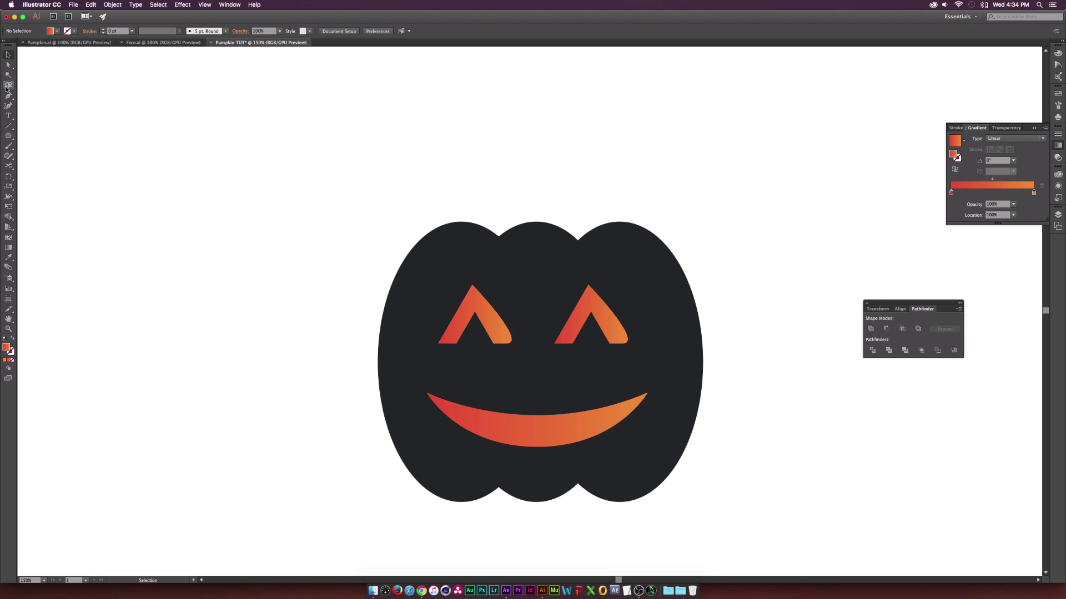
Draw a polygon with a radius of about 201 px left of the pumpkin and set its side count to 3
{"action": "left_click_drag", "start_coordinate": [14, 138], "coordinate": [34, 168]}
{"action": "left_click_drag", "start_coordinate": [205, 313], "coordinate": [267, 206]}
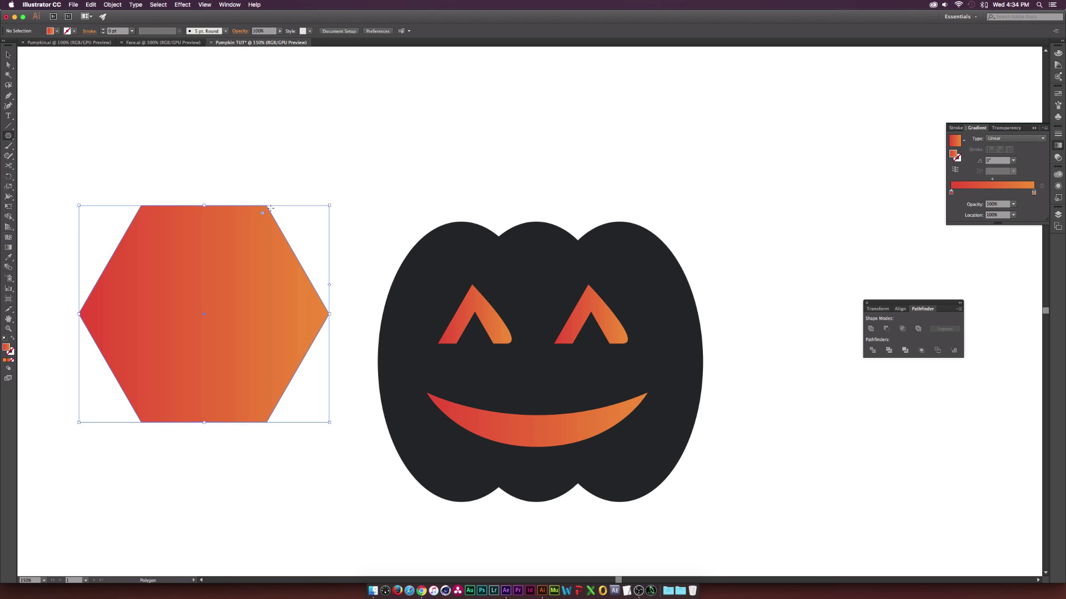
{"action": "left_click", "coordinate": [431, 31]}
{"action": "type", "text": "3"}
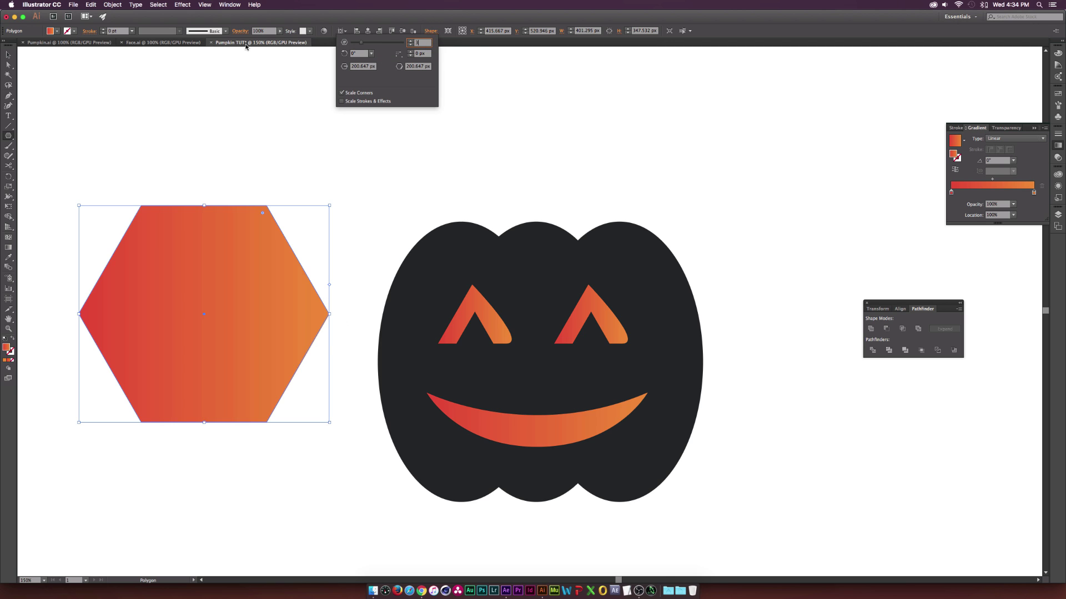
{"action": "key", "text": "Return"}
Scale the new triangle down to about 110 × 95 px and fill it with the pumpkin body's dark color using the Eyedropper
{"action": "left_click_drag", "start_coordinate": [314, 191], "coordinate": [238, 292]}
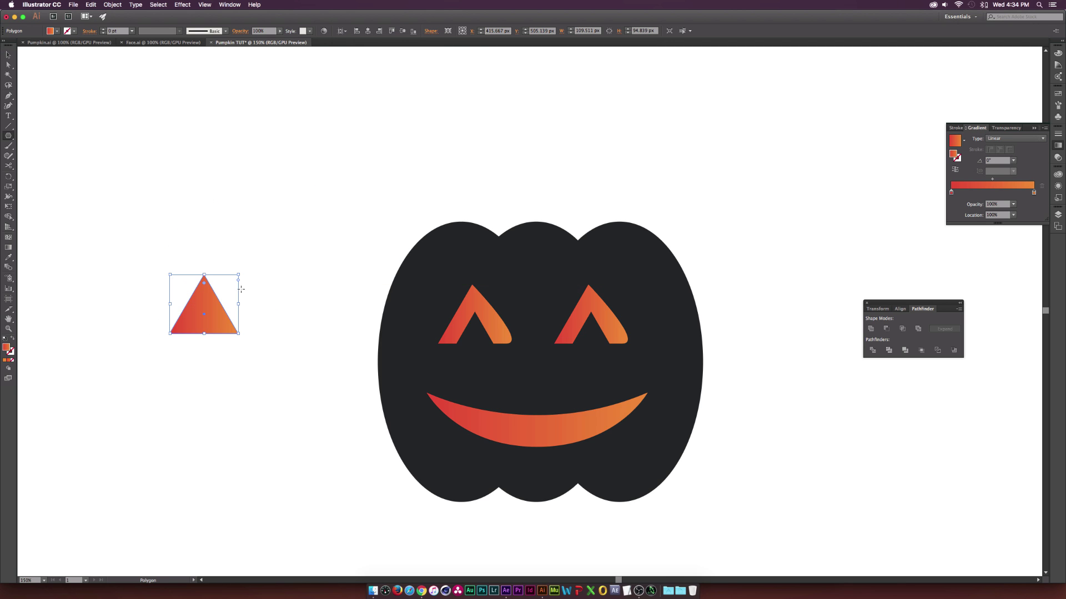
{"action": "key", "text": "i"}
{"action": "left_click", "coordinate": [425, 369]}
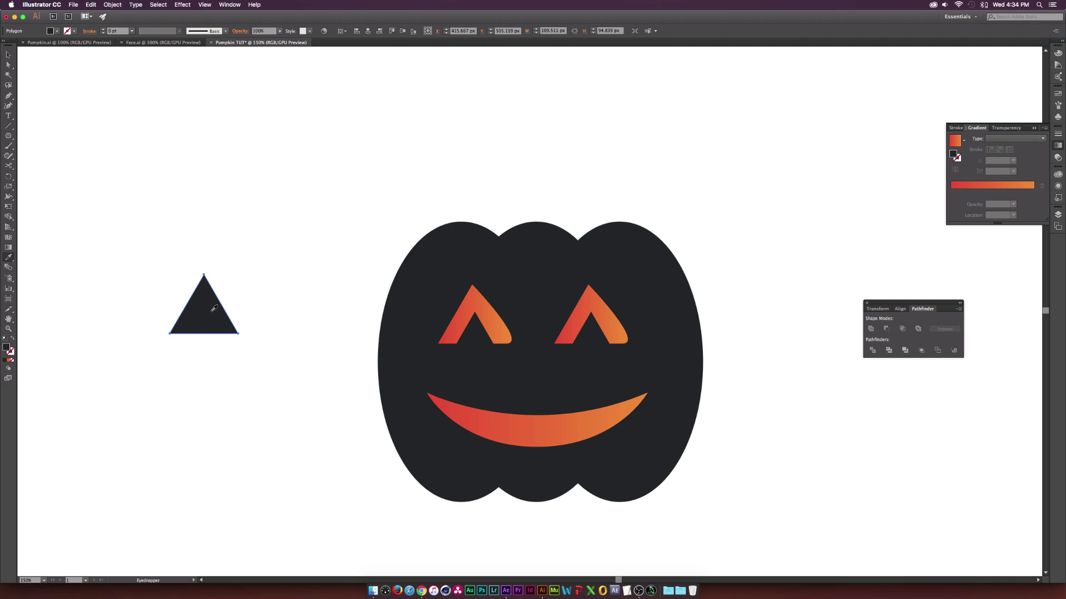
Rotate the dark triangle upside down and place it on the smile's upper edge as a tooth about 43 × 38 px
{"action": "key", "text": "v"}
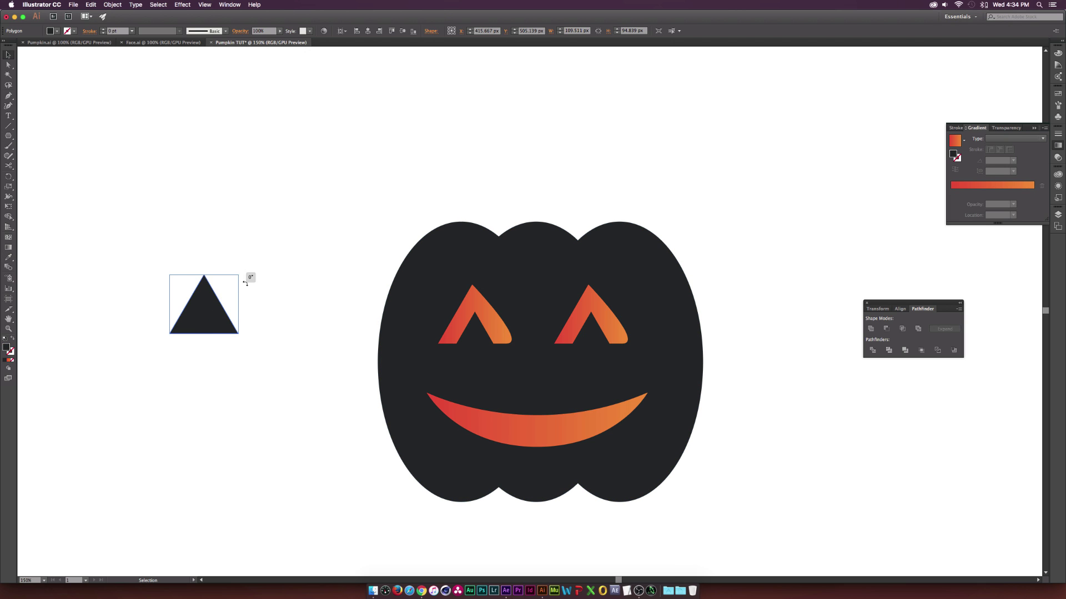
{"action": "left_click_drag", "start_coordinate": [245, 283], "coordinate": [166, 364]}
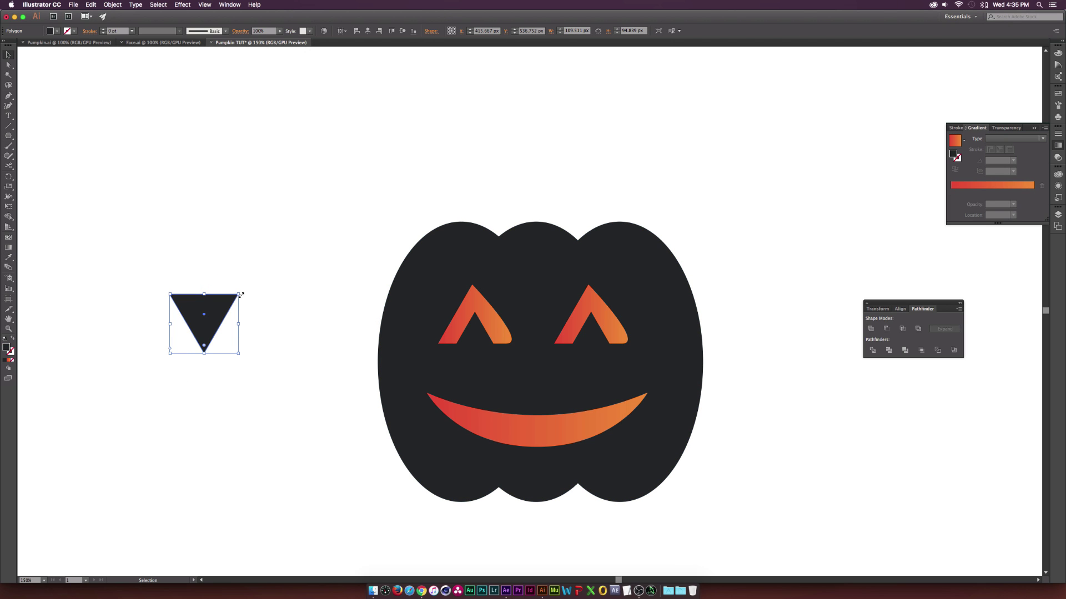
{"action": "left_click_drag", "start_coordinate": [241, 295], "coordinate": [495, 420]}
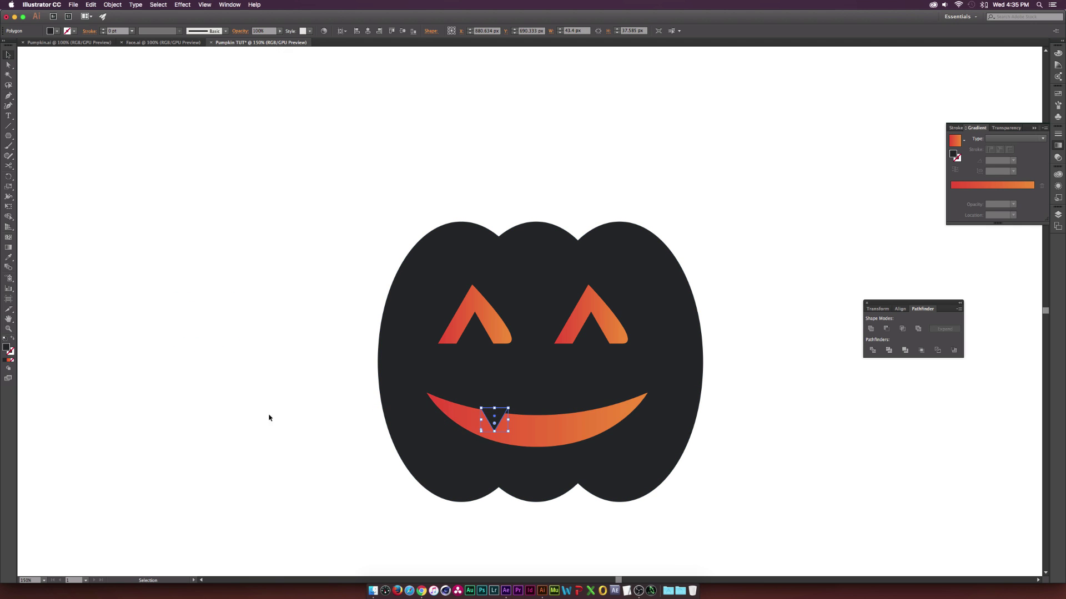
Copy the dark tooth straight across to the opposite side of the smile's upper edge, level with the original
{"action": "left_click", "coordinate": [268, 416]}
{"action": "key", "text": "a"}
{"action": "left_click", "coordinate": [487, 416]}
{"action": "key", "text": "v"}
{"action": "left_click_drag", "start_coordinate": [498, 415], "coordinate": [597, 414]}
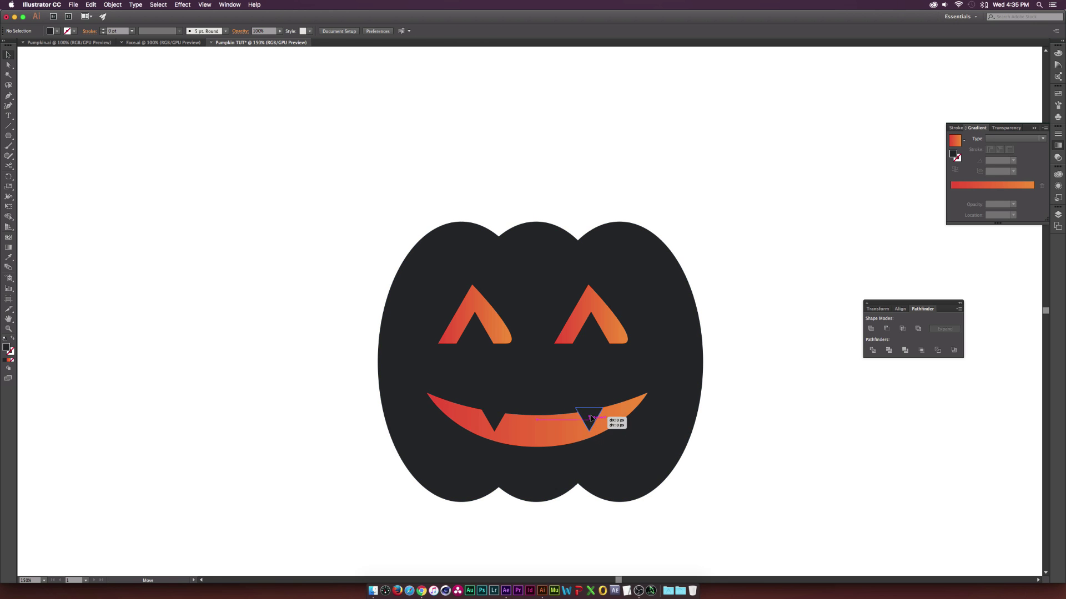
{"action": "left_click", "coordinate": [615, 422], "text": "shift"}
{"action": "left_click", "coordinate": [668, 412]}
Place two smaller, upward-pointing copies of the tooth on the smile's lower edge, one on each side of its center
{"action": "key", "text": "a"}
{"action": "left_click", "coordinate": [497, 418]}
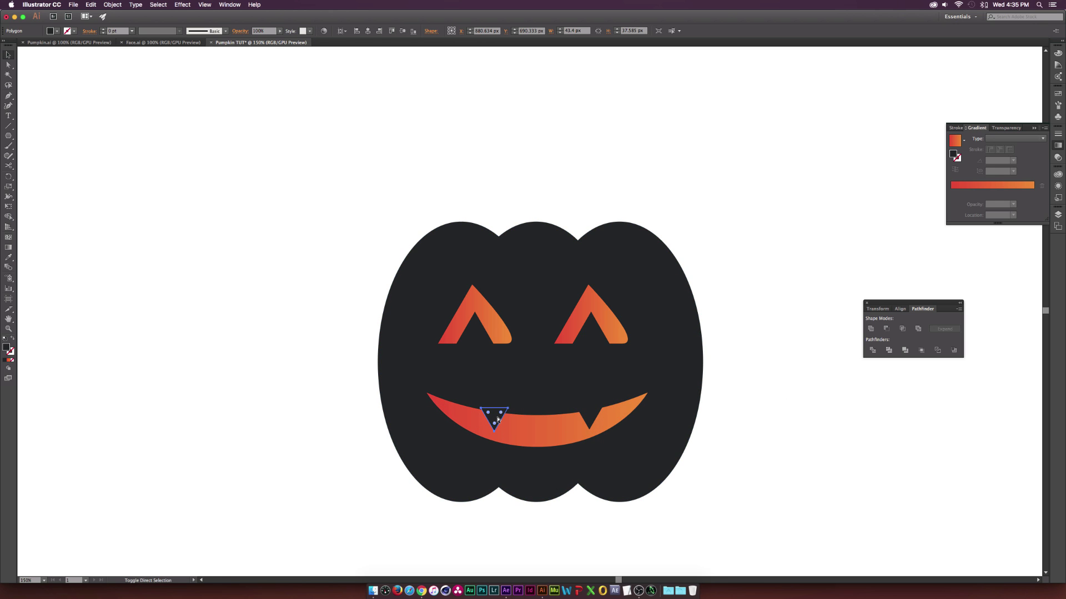
{"action": "key", "text": "v"}
{"action": "left_click_drag", "start_coordinate": [510, 405], "coordinate": [468, 456]}
{"action": "left_click_drag", "start_coordinate": [498, 421], "coordinate": [523, 448]}
{"action": "key", "text": "a"}
{"action": "left_click", "coordinate": [592, 420]}
{"action": "left_click", "coordinate": [704, 427]}
Subtract all four tooth triangles from the gradient smile with the Minus Front shape mode
{"action": "left_click", "coordinate": [575, 425]}
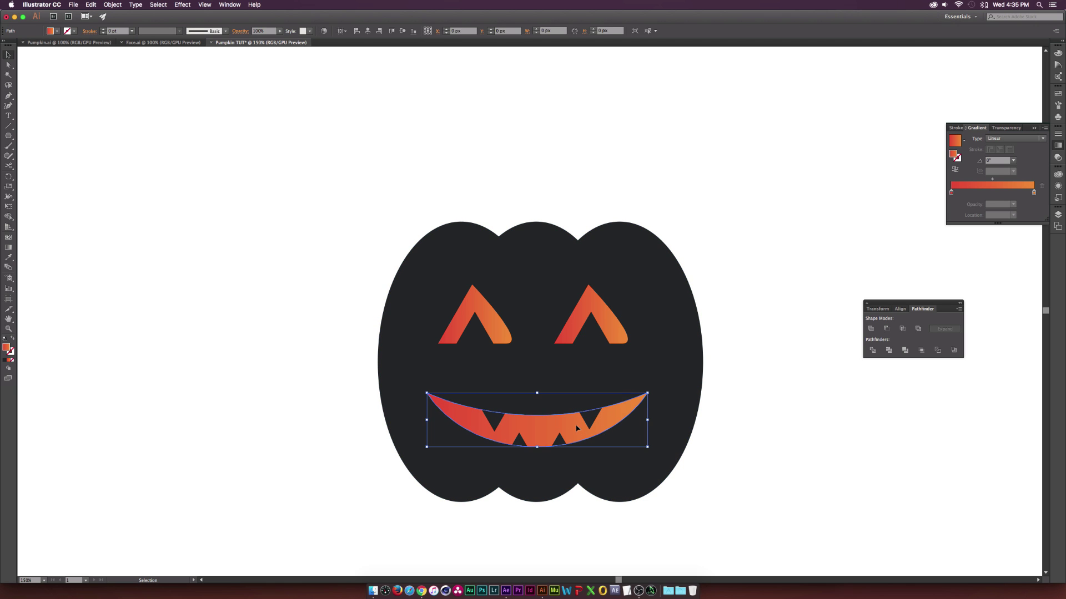
{"action": "left_click", "coordinate": [589, 415], "text": "shift"}
{"action": "left_click", "coordinate": [562, 438], "text": "shift"}
{"action": "left_click", "coordinate": [561, 439], "text": "shift"}
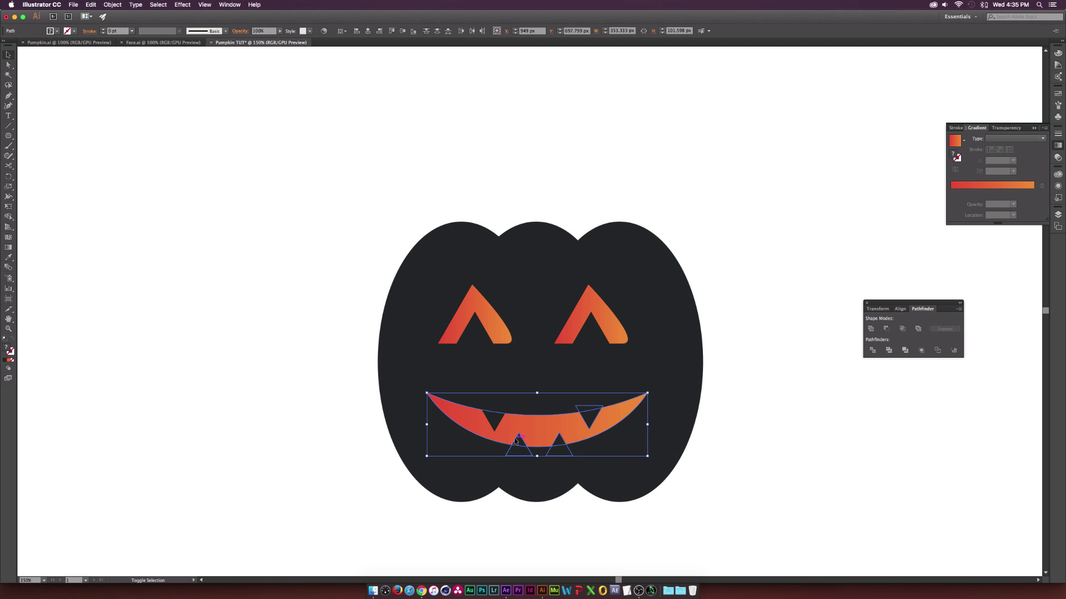
{"action": "left_click", "coordinate": [886, 329]}
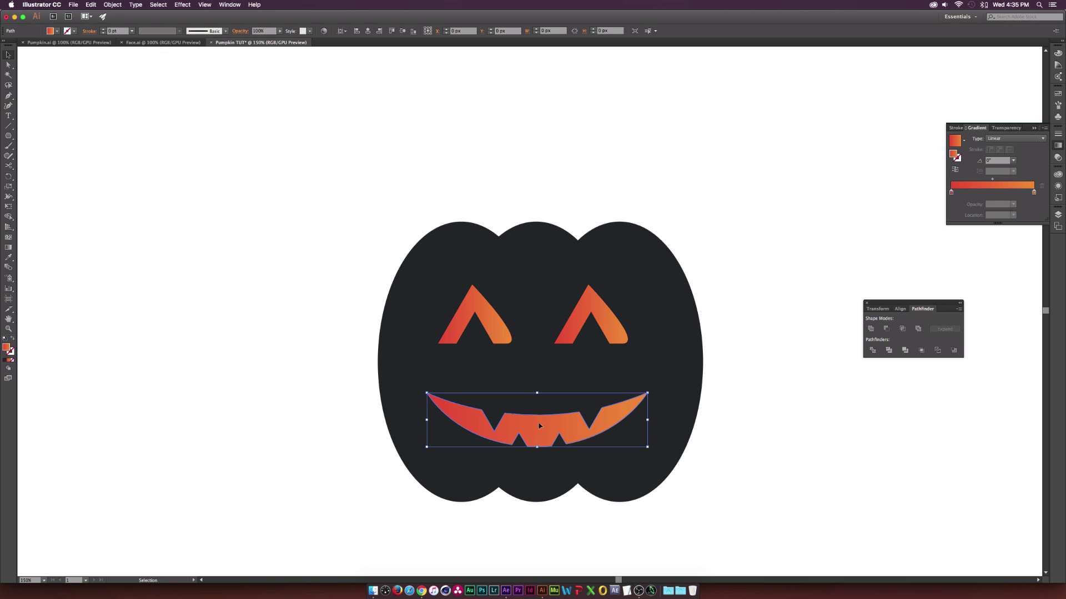
Move the smile off the pumpkin to check its cut-out teeth, and undo the move
{"action": "left_click_drag", "start_coordinate": [507, 428], "coordinate": [256, 411]}
{"action": "key", "text": "super+shift+a"}
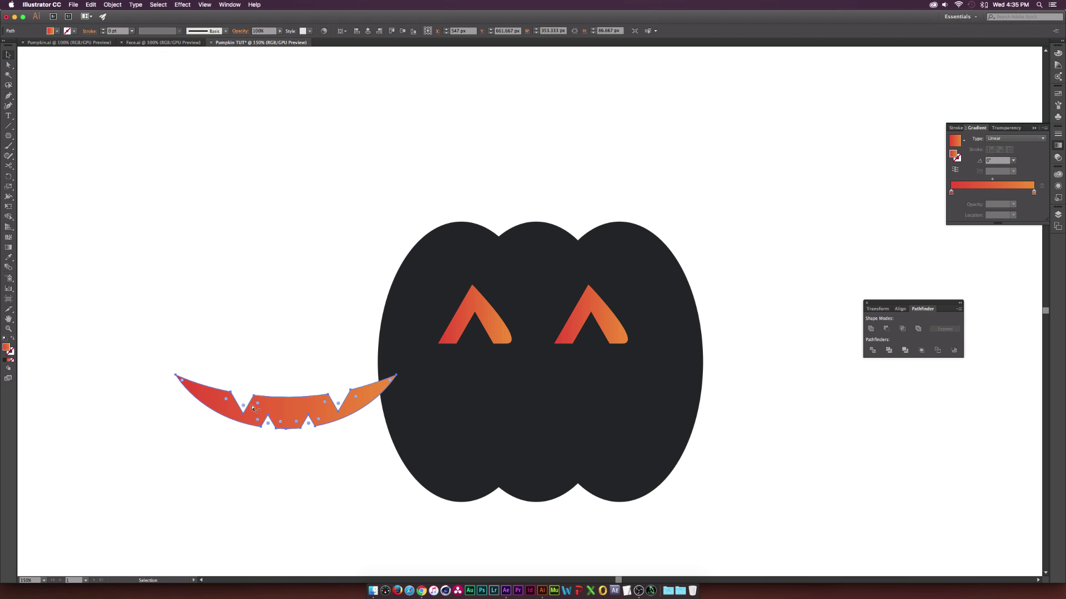
{"action": "key", "text": "super+z"}
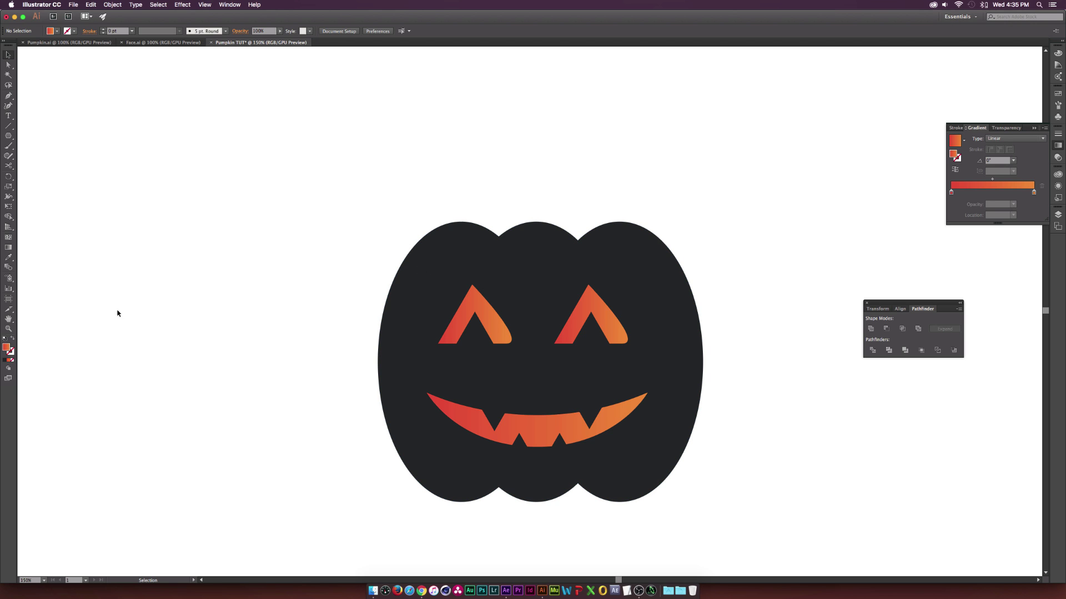
Draw a tall gradient-filled rounded rectangle, about 71 × 247 px, on the empty area left of the pumpkin
{"action": "left_click_drag", "start_coordinate": [5, 139], "coordinate": [36, 145]}
{"action": "left_click_drag", "start_coordinate": [234, 447], "coordinate": [279, 293]}
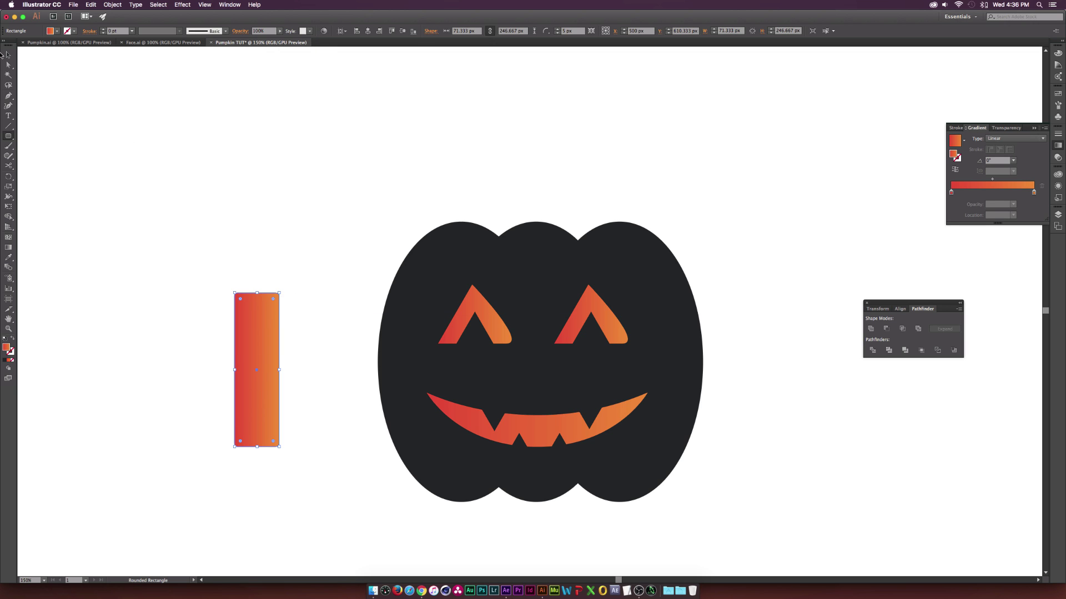
{"action": "left_click", "coordinate": [6, 55]}
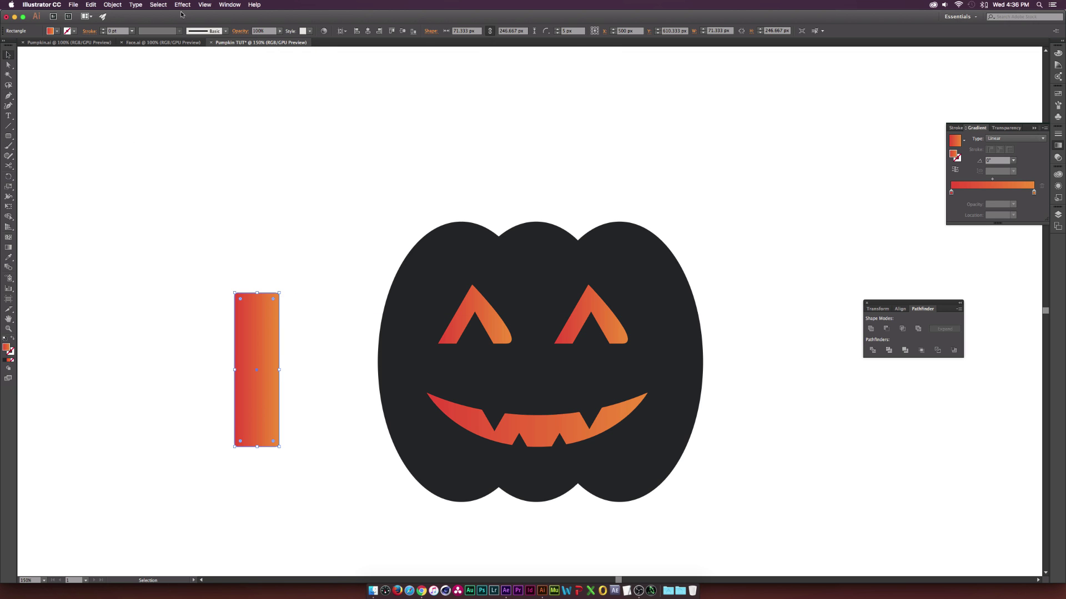
Apply an Arc warp to the rounded rectangle with vertical orientation and 50% bend, and expand its appearance
{"action": "left_click", "coordinate": [182, 4]}
{"action": "mouse_move", "coordinate": [277, 127]}
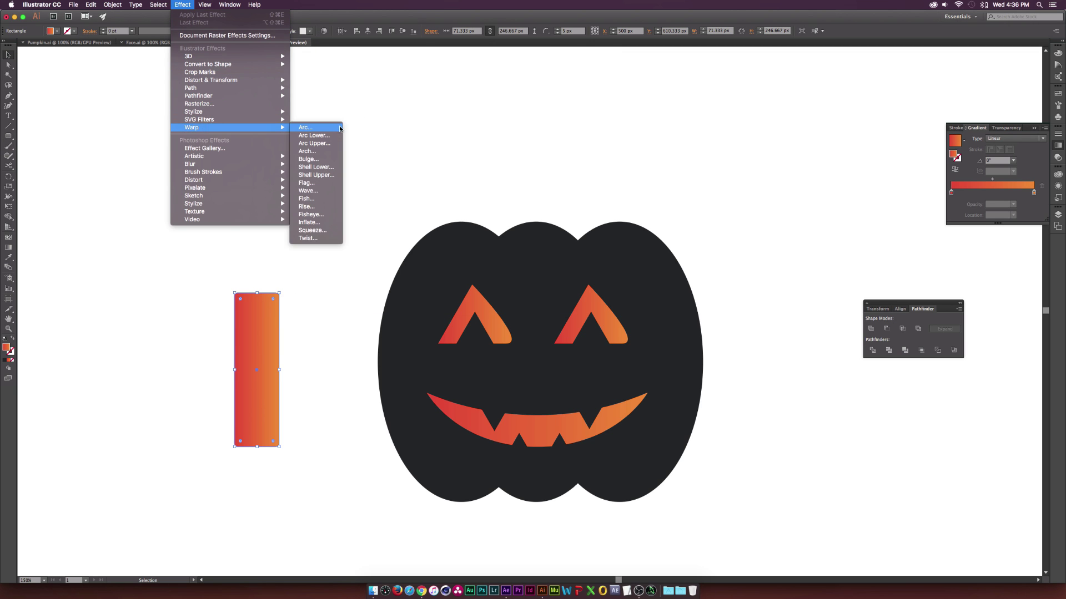
{"action": "left_click", "coordinate": [332, 128]}
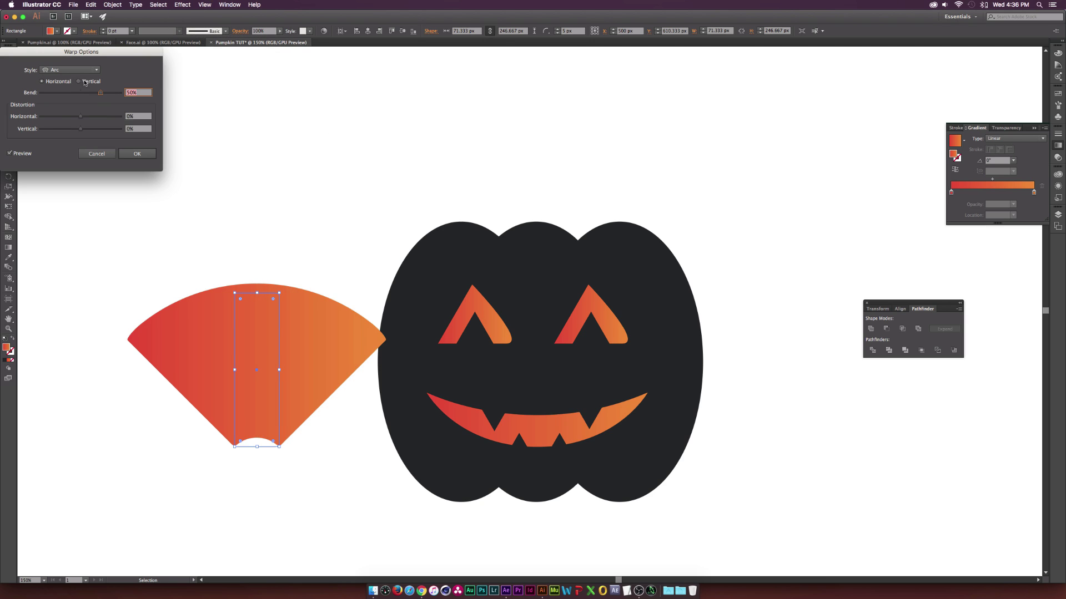
{"action": "left_click", "coordinate": [78, 81]}
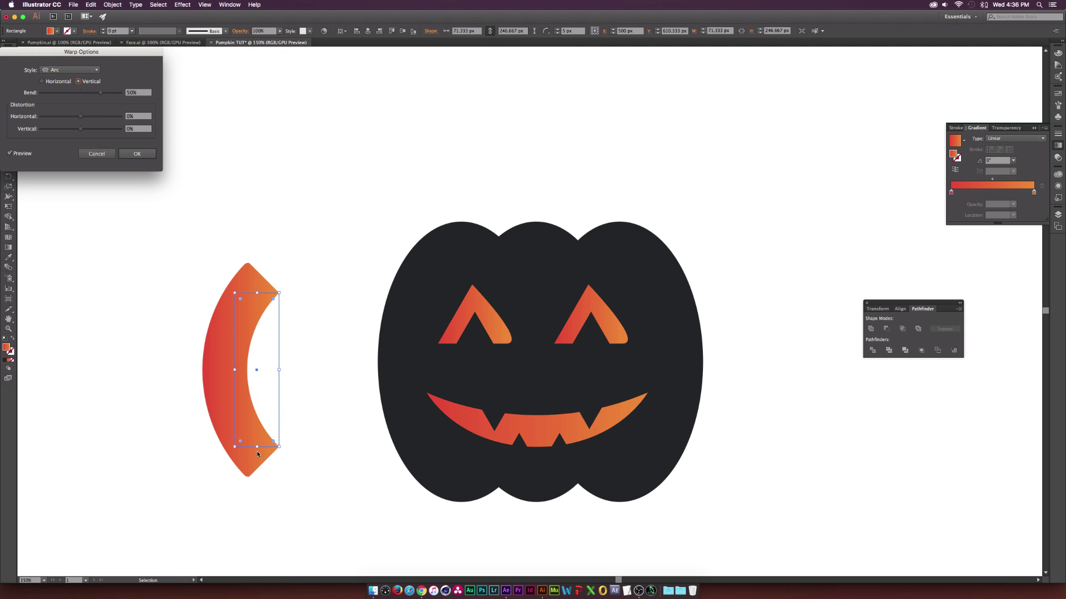
{"action": "left_click", "coordinate": [137, 153]}
{"action": "left_click", "coordinate": [114, 4]}
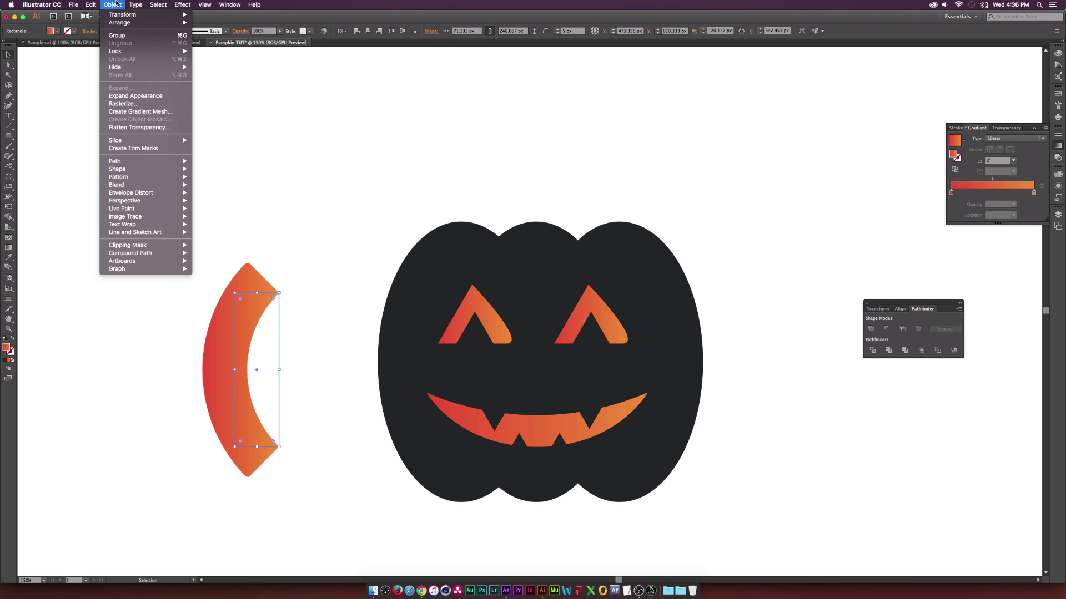
{"action": "left_click", "coordinate": [163, 98]}
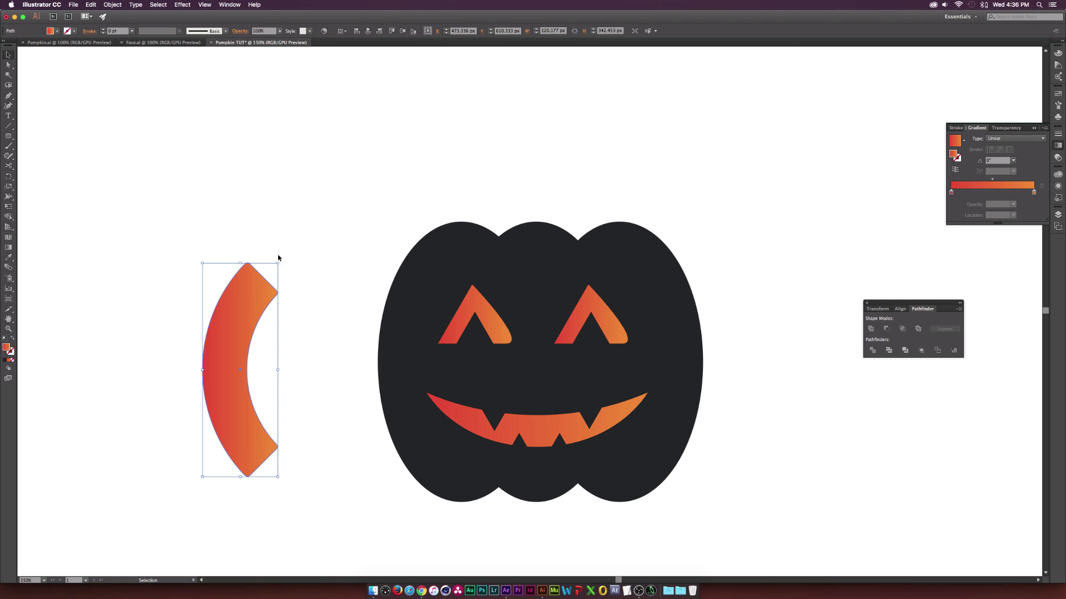
Shrink, narrow and tilt the arc to about 69 × 170 px and place it along the pumpkin's upper-left edge as a highlight
{"action": "left_click_drag", "start_coordinate": [278, 258], "coordinate": [467, 245]}
{"action": "mouse_move", "coordinate": [449, 300]}
{"action": "left_mouse_down"}
{"action": "mouse_move", "coordinate": [460, 301]}
{"action": "mouse_move", "coordinate": [438, 298]}
{"action": "left_mouse_up"}
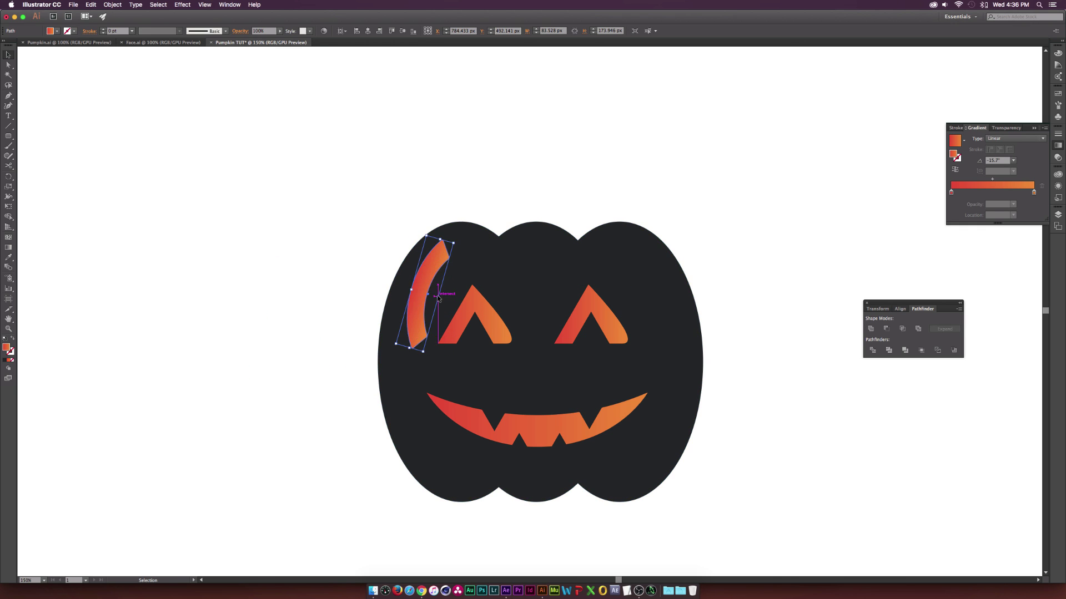
{"action": "left_click_drag", "start_coordinate": [457, 240], "coordinate": [430, 296]}
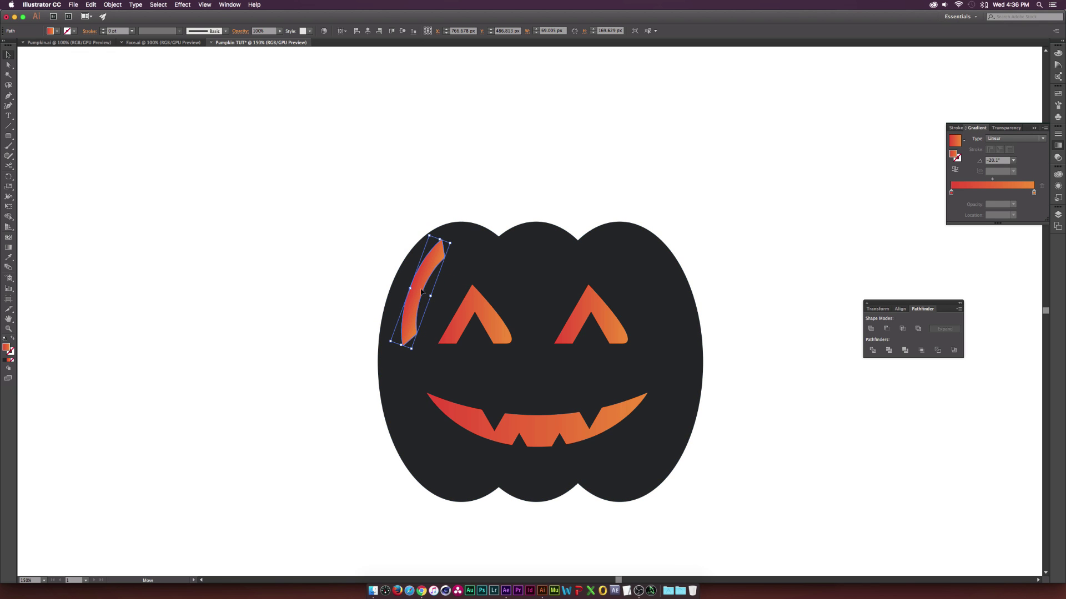
{"action": "left_click", "coordinate": [300, 238]}
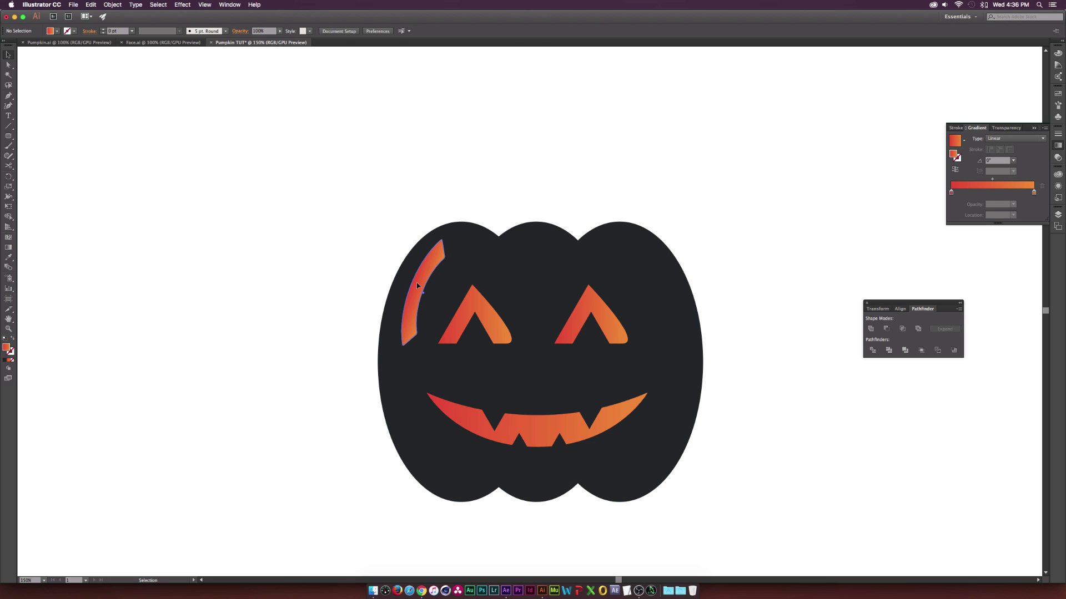
{"action": "left_click_drag", "start_coordinate": [417, 286], "coordinate": [413, 291]}
Draw a closed, curved stem with a hooked tip above the pumpkin's middle lobe using the Pen tool
{"action": "left_click", "coordinate": [12, 97]}
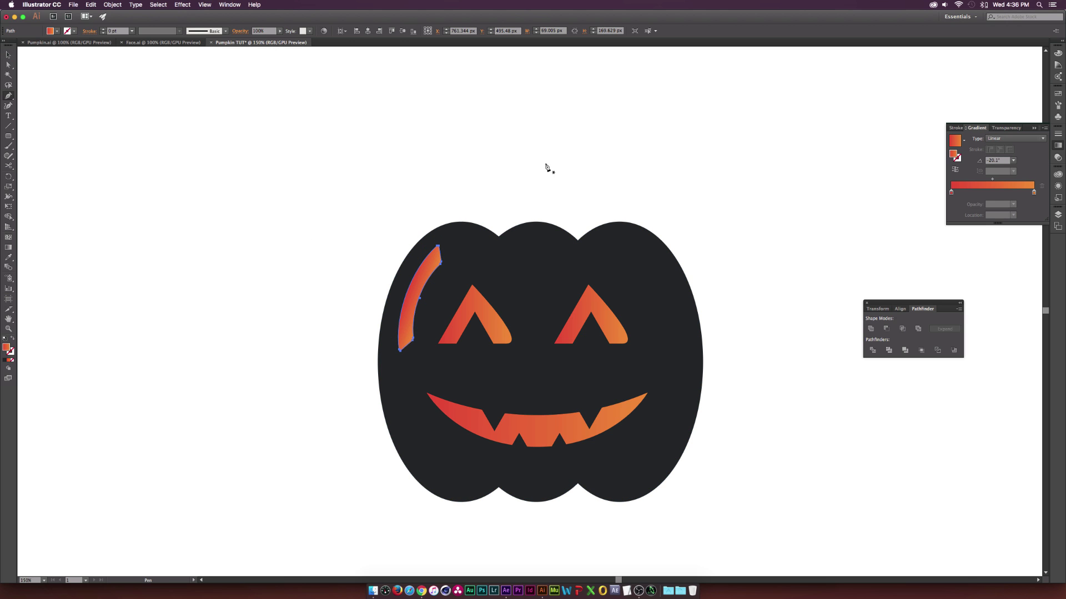
{"action": "left_click", "coordinate": [563, 213]}
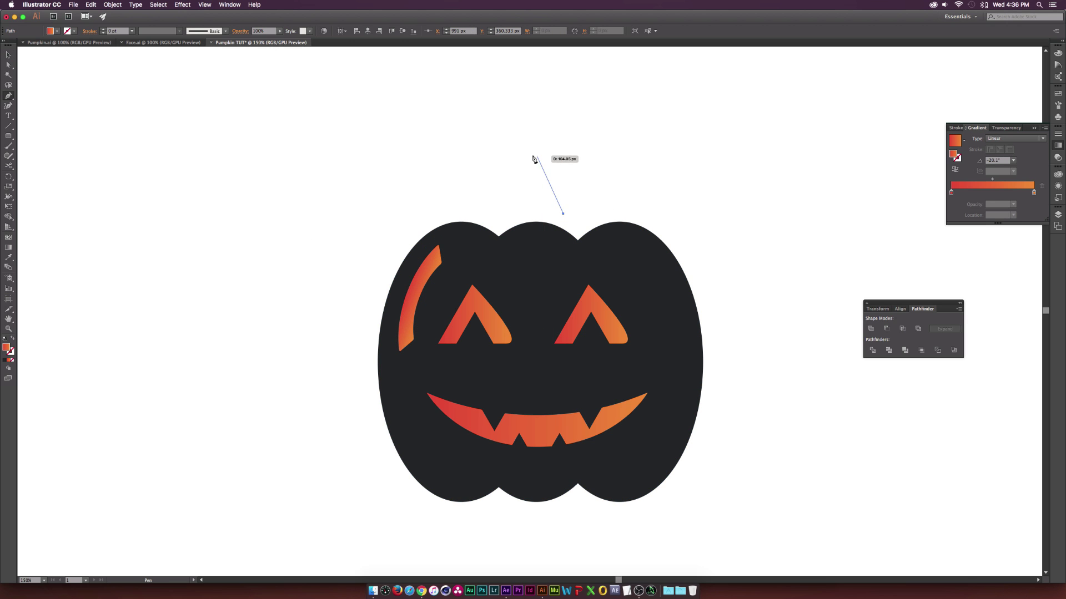
{"action": "left_click", "coordinate": [511, 157]}
{"action": "left_click_drag", "start_coordinate": [510, 159], "coordinate": [453, 157]}
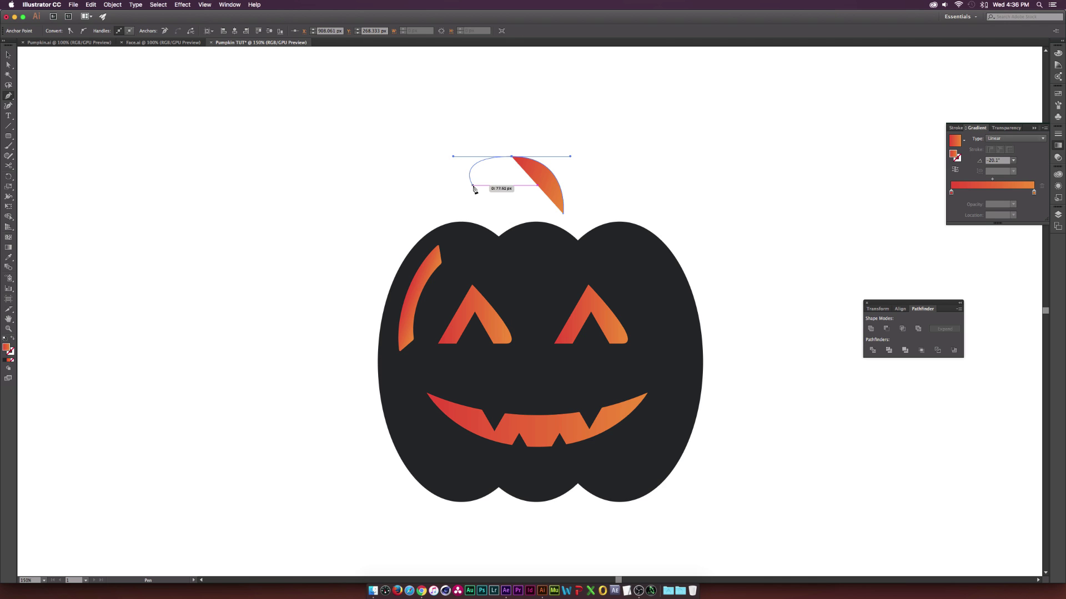
{"action": "left_click", "coordinate": [475, 189]}
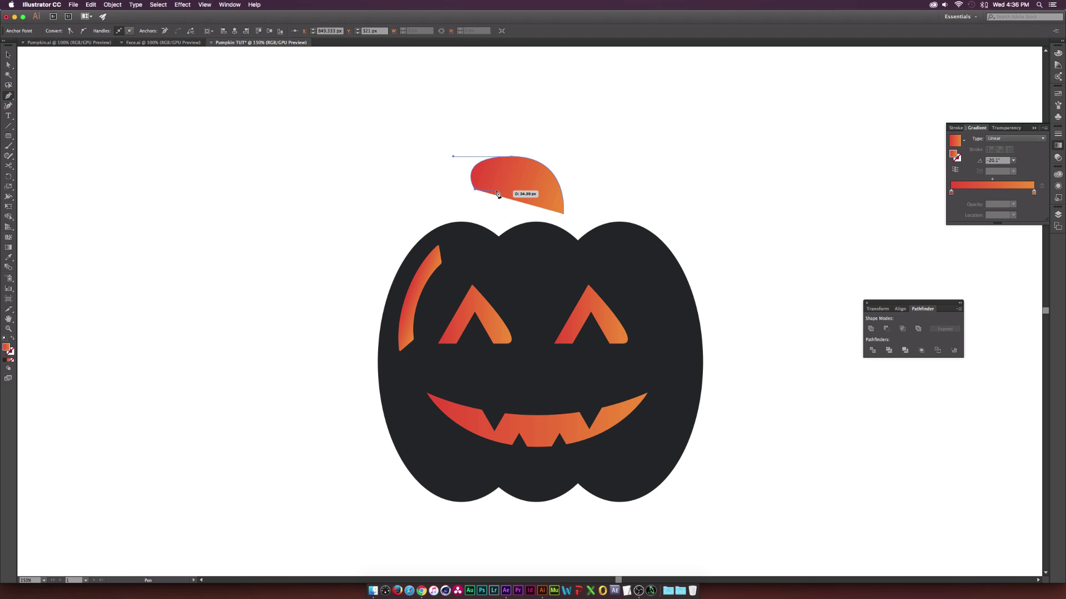
{"action": "left_click", "coordinate": [499, 193]}
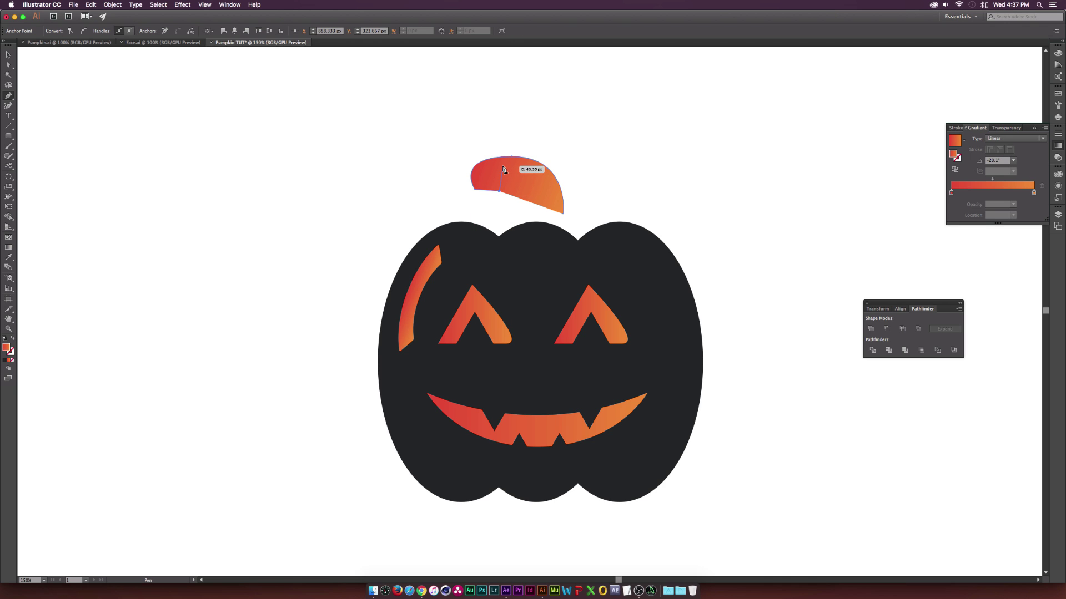
{"action": "left_click_drag", "start_coordinate": [499, 192], "coordinate": [564, 214]}
{"action": "key", "text": "v"}
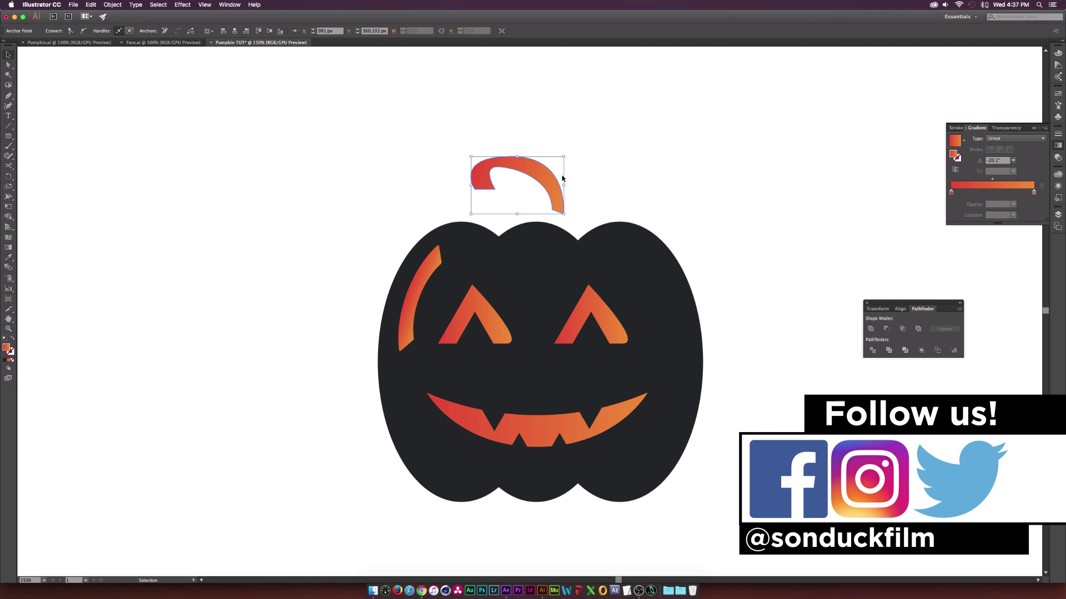
{"action": "left_click", "coordinate": [610, 144]}
{"action": "left_click", "coordinate": [550, 178]}
{"action": "left_click_drag", "start_coordinate": [564, 186], "coordinate": [565, 186]}
{"action": "left_click", "coordinate": [648, 200]}
{"action": "key", "text": "super+1"}
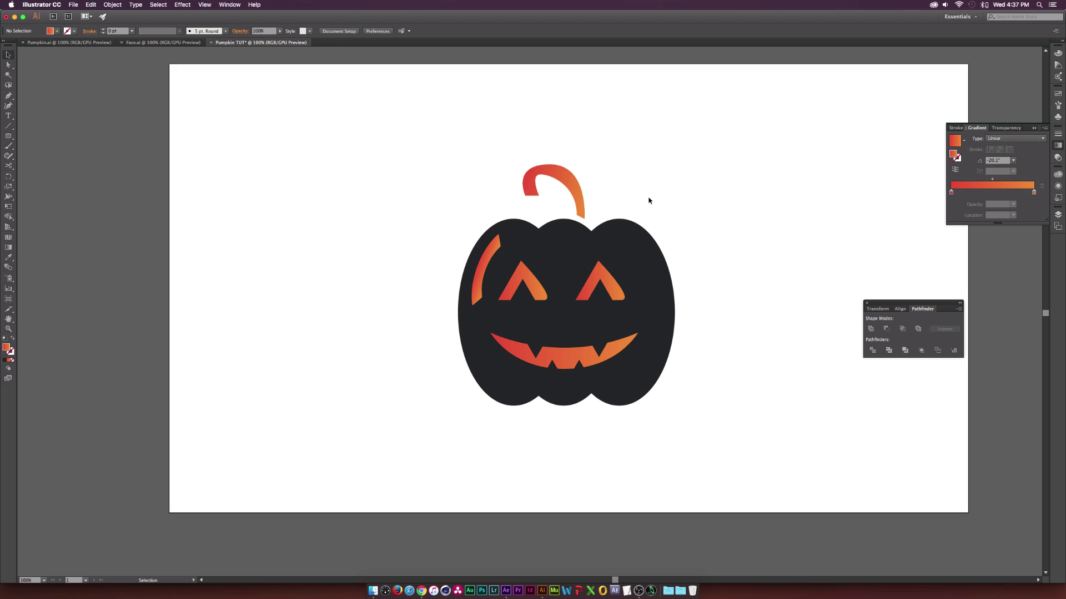
Duplicate the dark pumpkin body in front of the artwork and fill the copy with the stem's red-orange gradient using the Eyedropper
{"action": "left_click", "coordinate": [564, 249]}
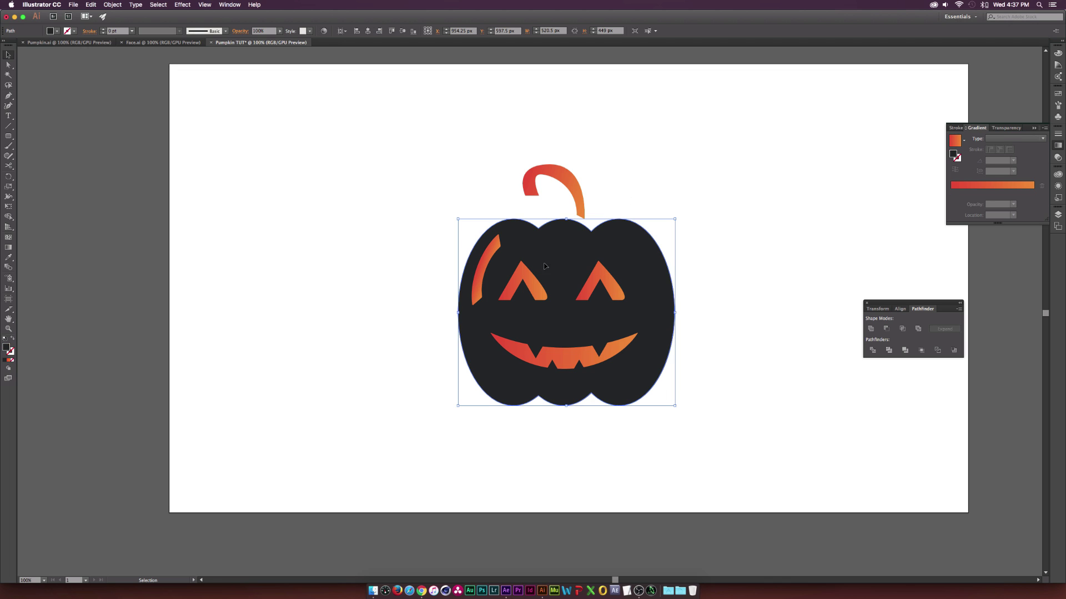
{"action": "key", "text": "a"}
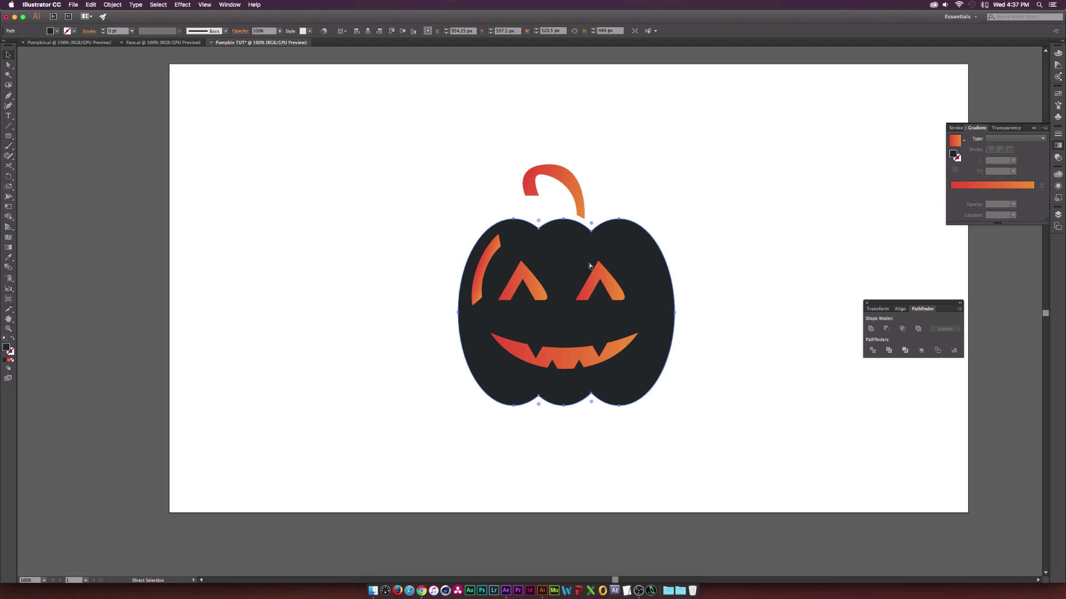
{"action": "key", "text": "ctrl+shift+bracketright"}
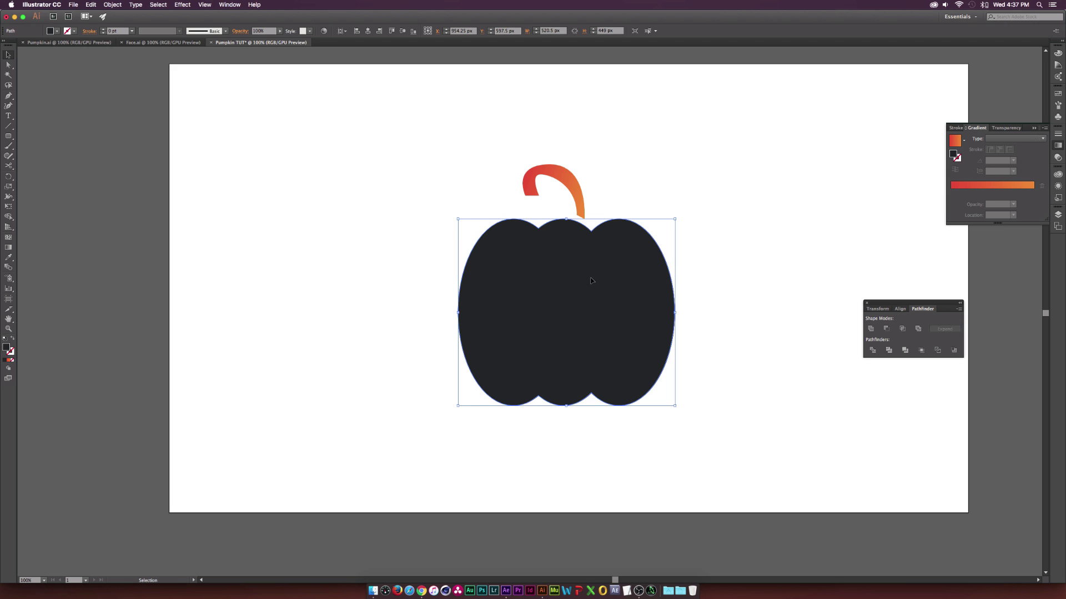
{"action": "left_click", "coordinate": [9, 259]}
{"action": "left_click", "coordinate": [574, 194]}
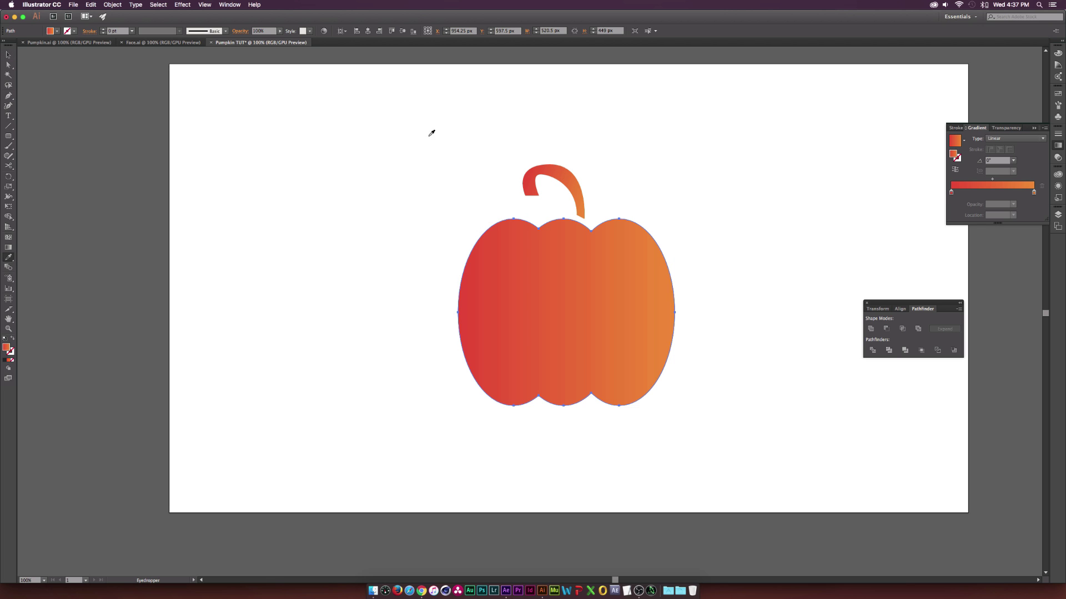
Shift the gradient body copy up about 17 px and send it to the back as a rim behind the dark pumpkin
{"action": "left_click", "coordinate": [9, 56]}
{"action": "left_click_drag", "start_coordinate": [645, 331], "coordinate": [638, 323]}
{"action": "key", "text": "super+z"}
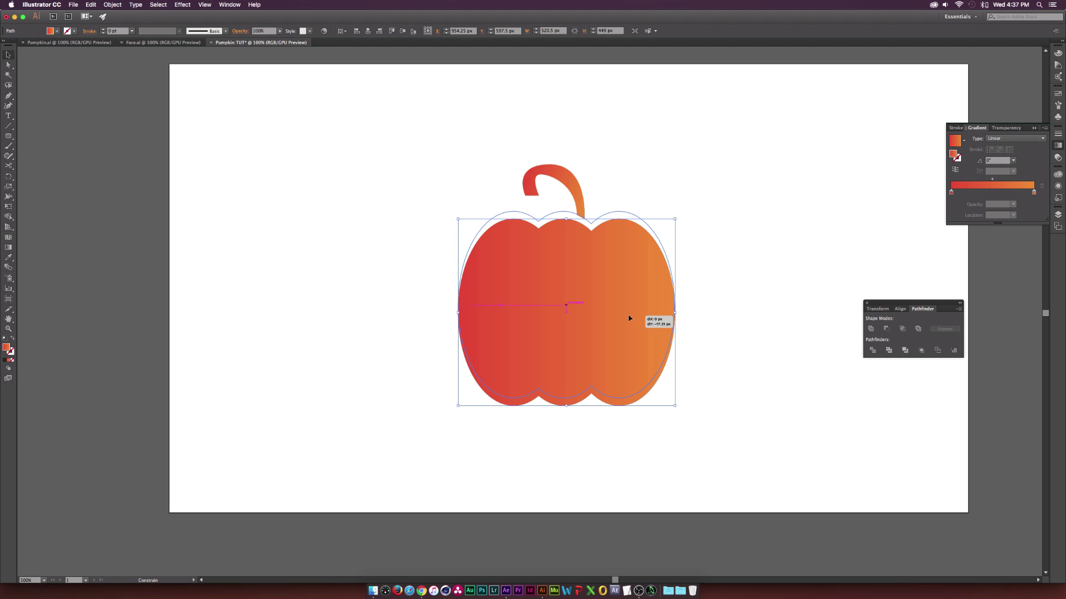
{"action": "left_click_drag", "start_coordinate": [629, 318], "coordinate": [629, 318]}
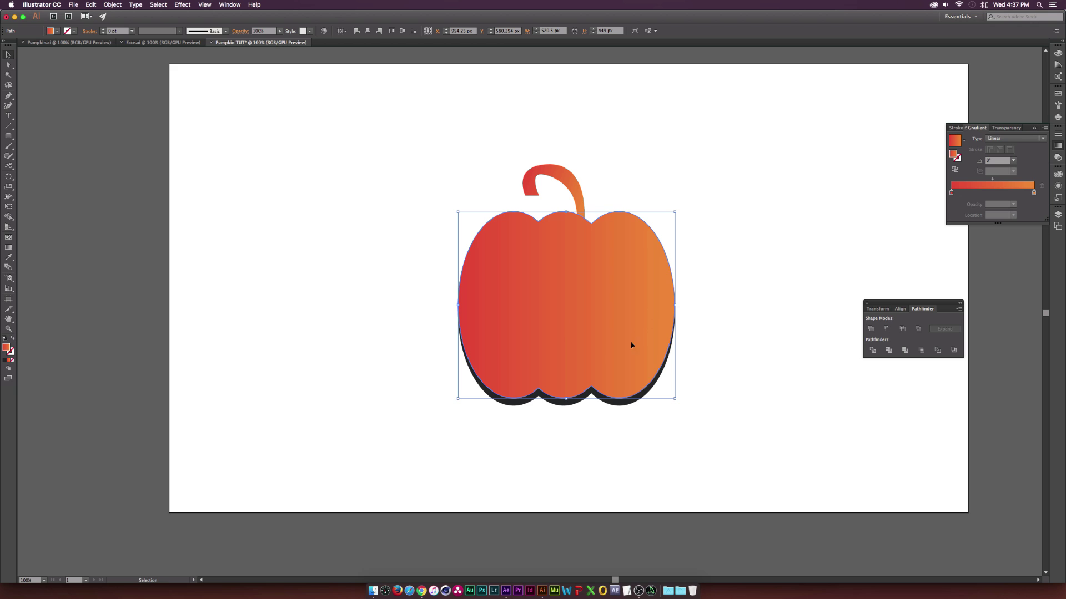
{"action": "left_click", "coordinate": [111, 4]}
{"action": "mouse_move", "coordinate": [119, 23]}
{"action": "left_click", "coordinate": [218, 47]}
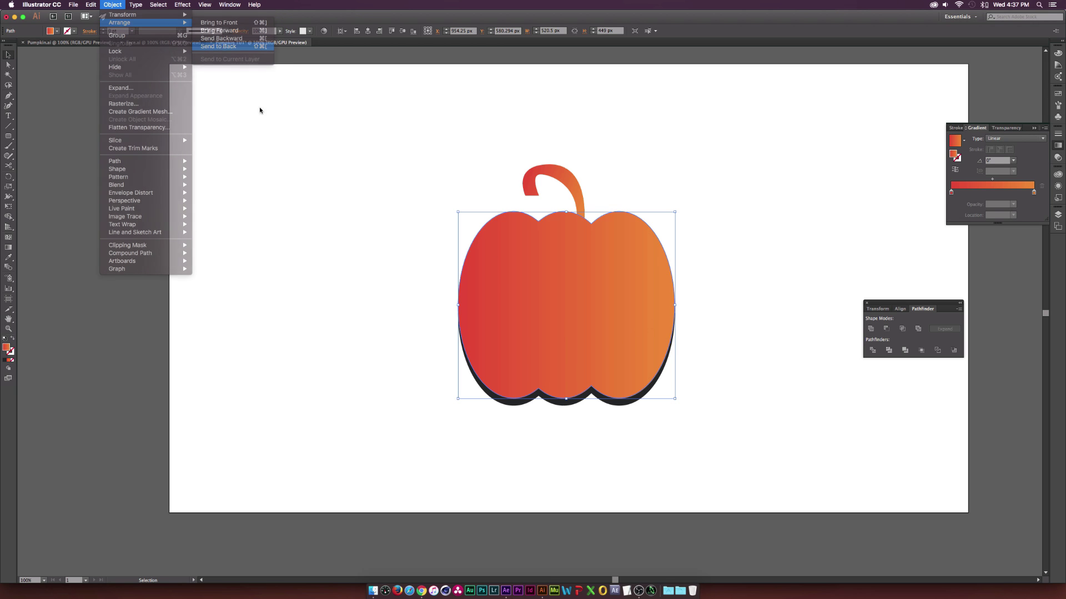
{"action": "left_click", "coordinate": [385, 335]}
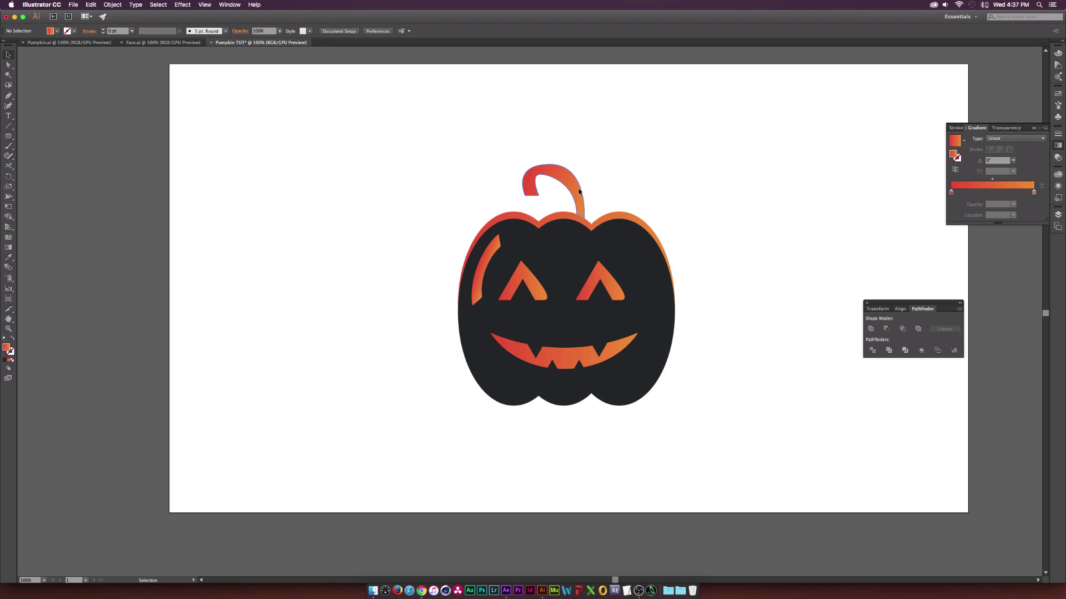
Raise the stem slightly above the gradient rim, and move the whole pumpkin artwork down to the center of the artboard
{"action": "left_click_drag", "start_coordinate": [579, 192], "coordinate": [579, 184]}
{"action": "left_click", "coordinate": [614, 146]}
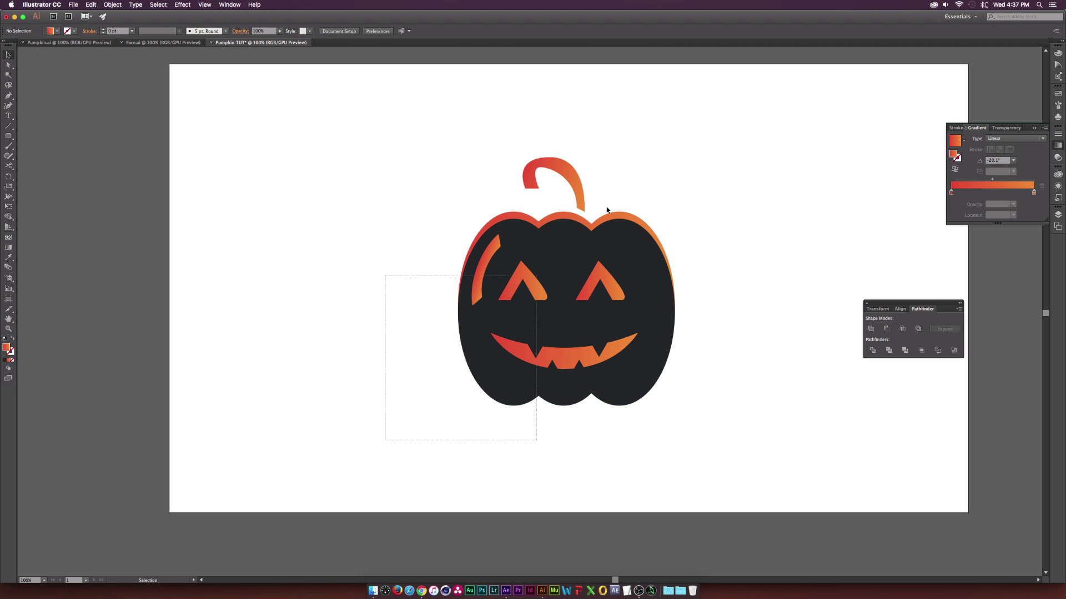
{"action": "left_click", "coordinate": [606, 210]}
{"action": "left_click_drag", "start_coordinate": [606, 189], "coordinate": [609, 203]}
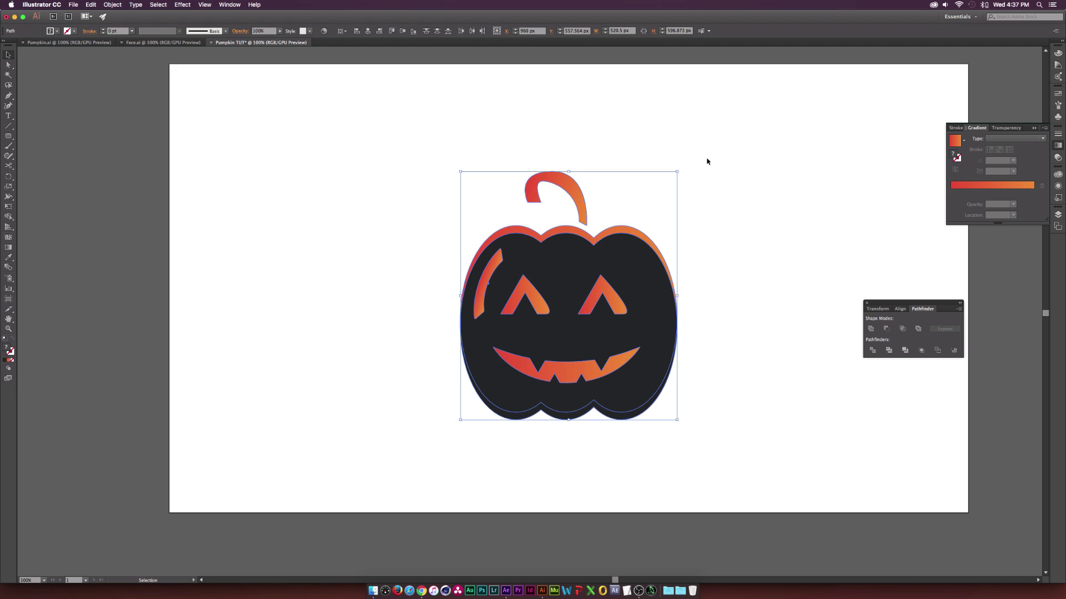
{"action": "left_click", "coordinate": [707, 161]}
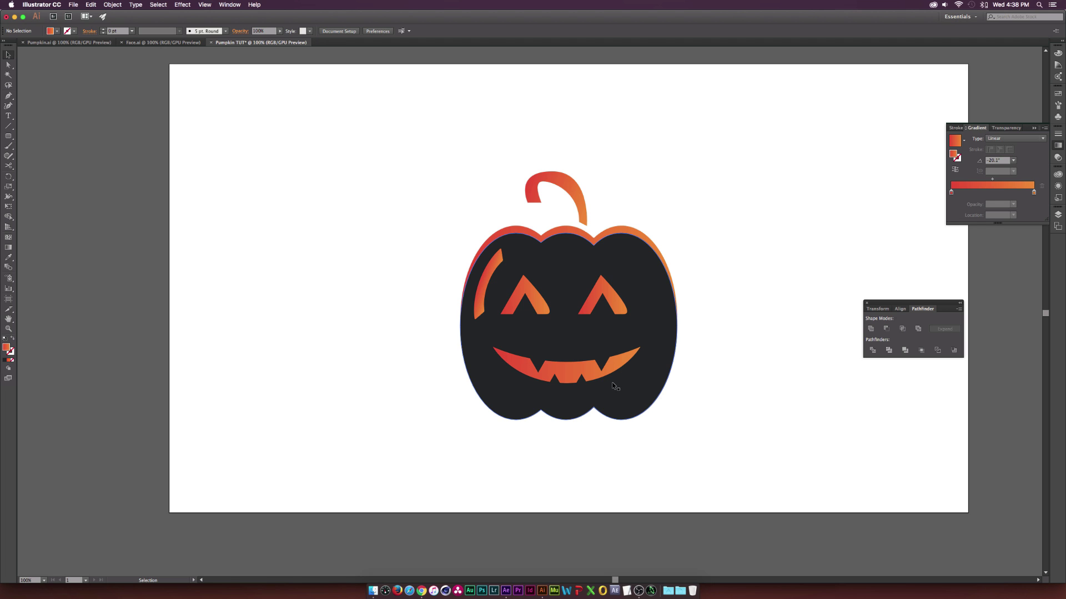
{"action": "left_click_drag", "start_coordinate": [447, 324], "coordinate": [738, 508]}
{"action": "left_click_drag", "start_coordinate": [497, 384], "coordinate": [442, 407]}
{"action": "left_click_drag", "start_coordinate": [414, 471], "coordinate": [745, 166]}
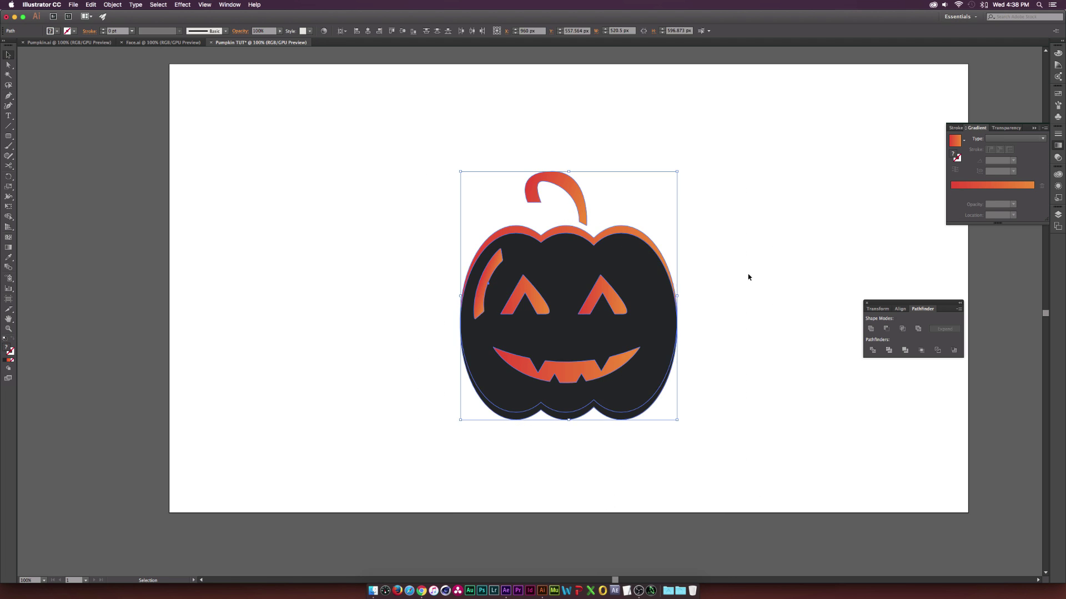
{"action": "left_click", "coordinate": [748, 277]}
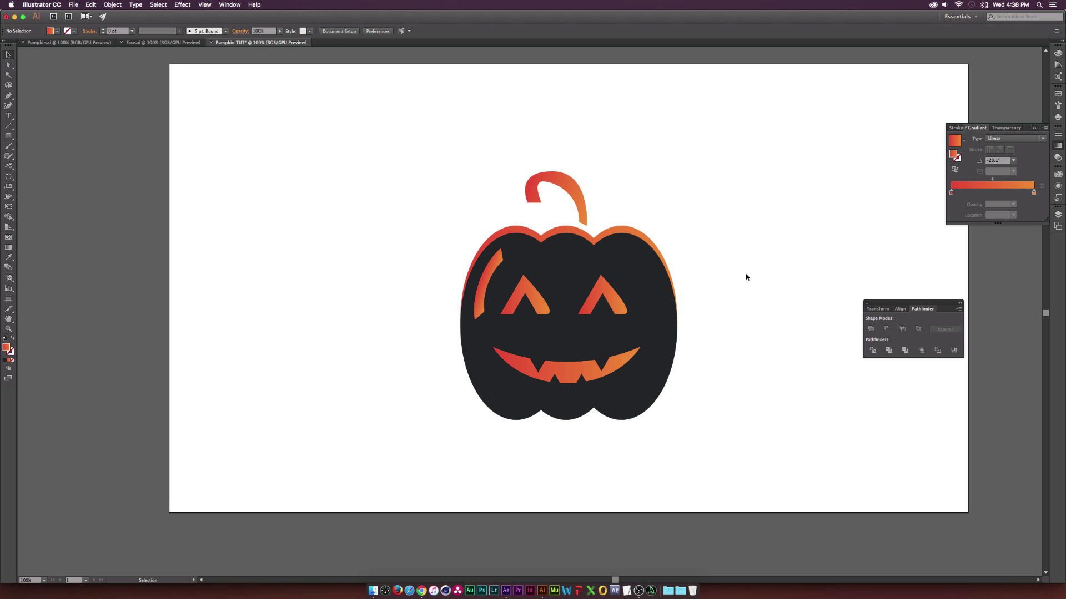
Save the complete pumpkin artwork as Pumpkin TUT.ai in the Projects folder with the default Illustrator CC options
{"action": "key", "text": "a"}
{"action": "key", "text": "super+shift+s"}
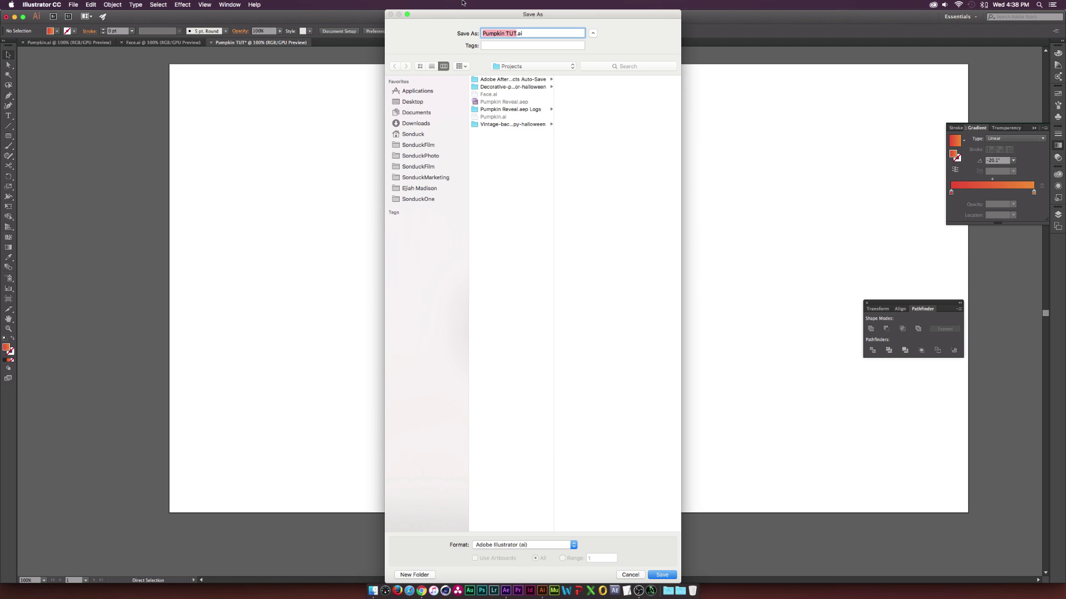
{"action": "left_click", "coordinate": [498, 35]}
{"action": "left_click", "coordinate": [661, 577]}
{"action": "left_click", "coordinate": [164, 304]}
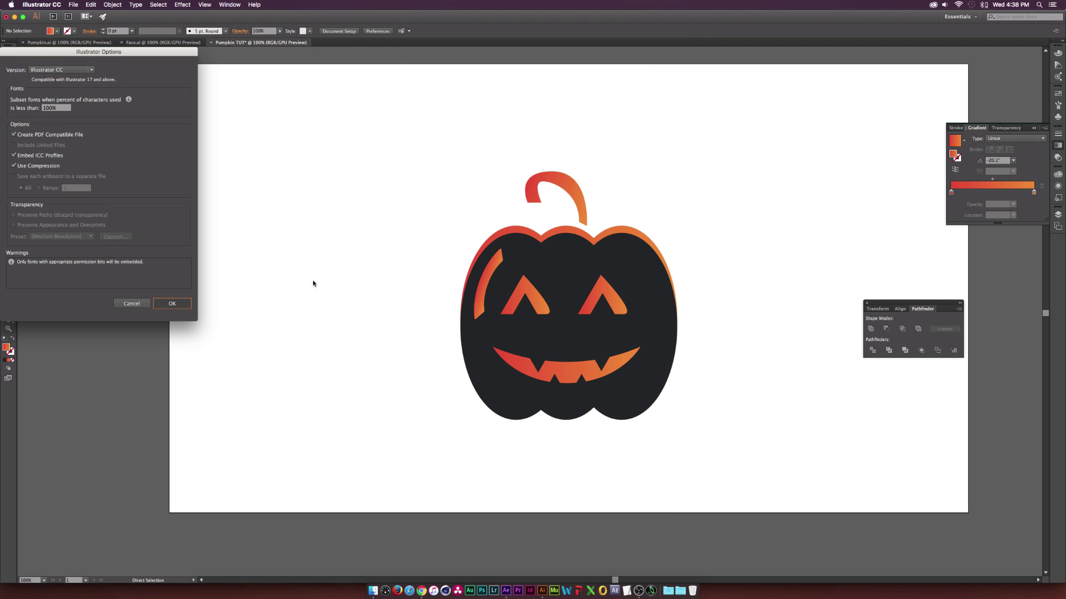
{"action": "left_click", "coordinate": [190, 304]}
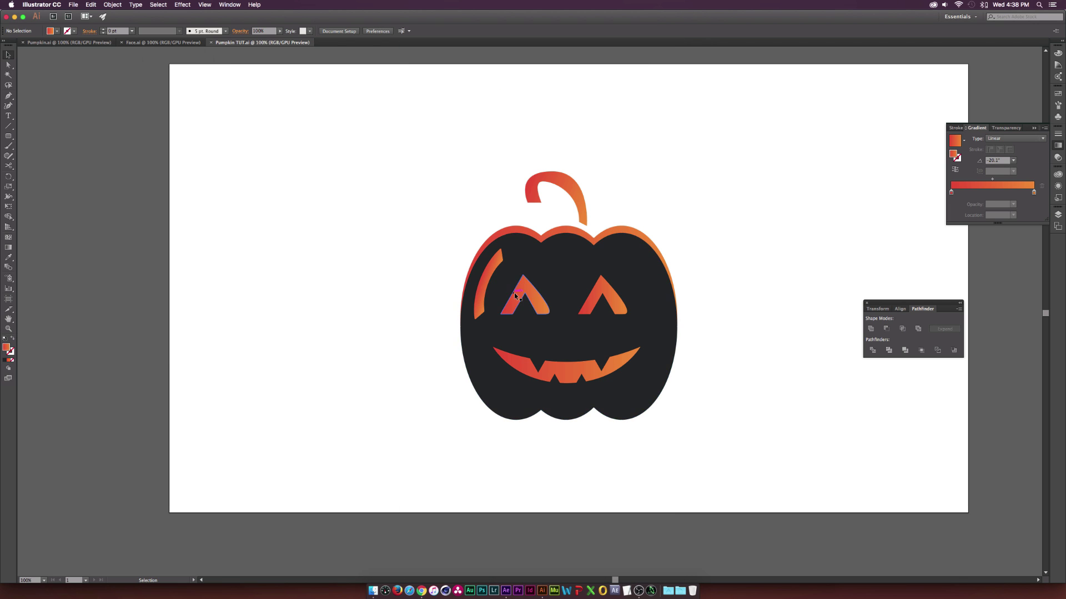
Delete the dark pumpkin body, the gradient rim behind it and the stem, keeping only the face and highlight
{"action": "left_click", "coordinate": [554, 263]}
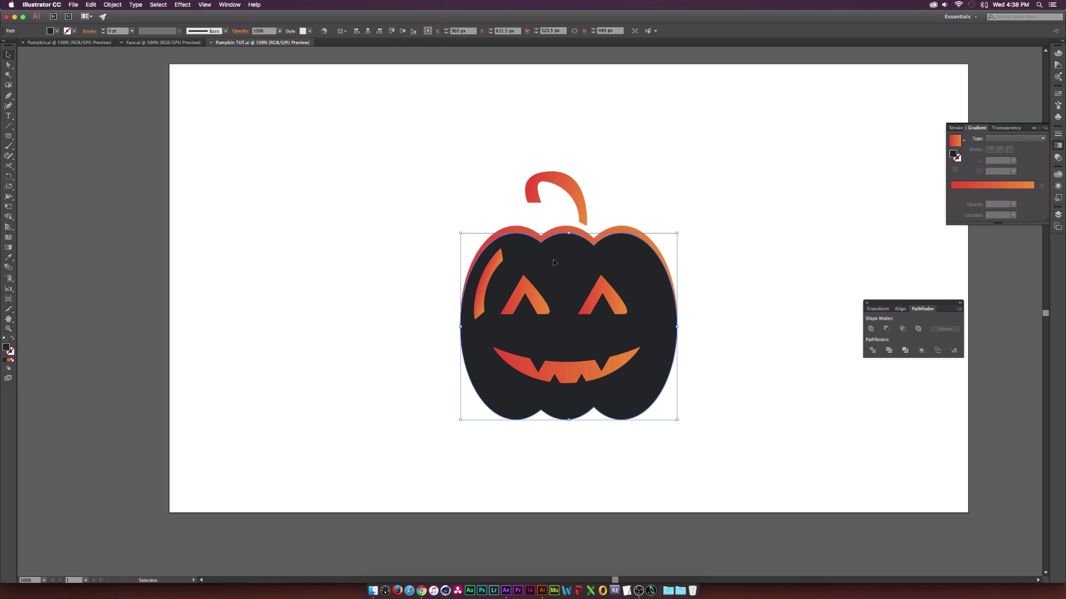
{"action": "key", "text": "period"}
{"action": "key", "text": "Delete"}
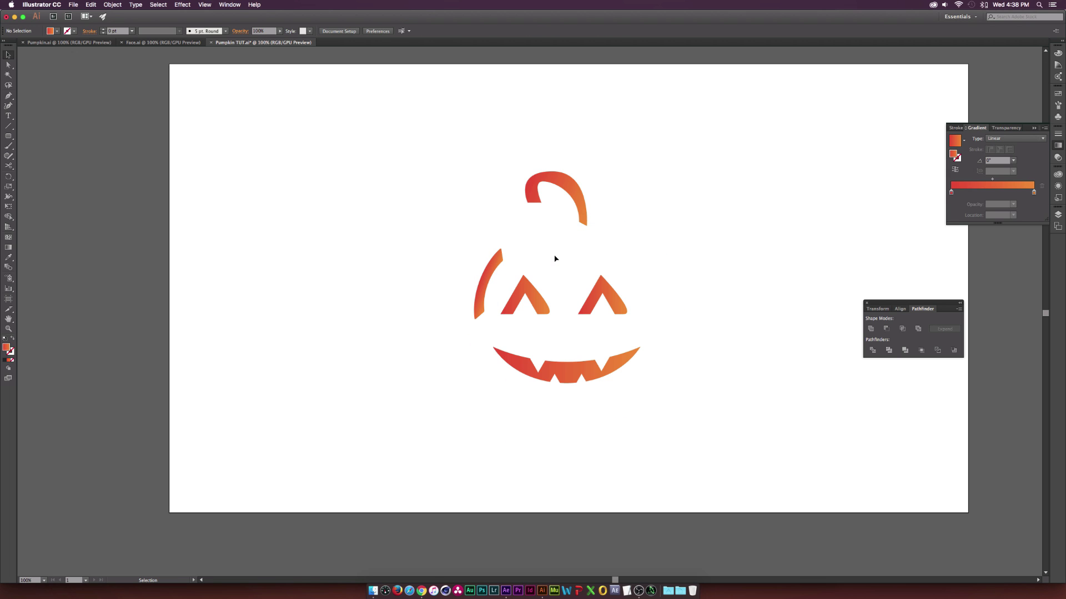
{"action": "left_click", "coordinate": [572, 189]}
{"action": "key", "text": "Delete"}
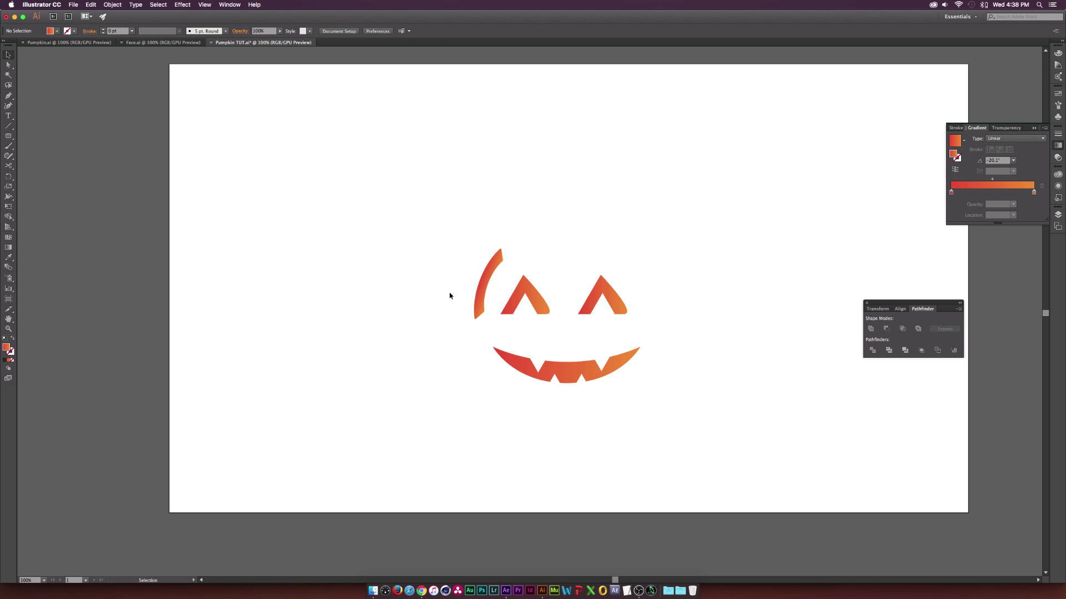
{"action": "left_click_drag", "start_coordinate": [426, 458], "coordinate": [700, 221]}
{"action": "left_click", "coordinate": [372, 335]}
Save the face-only artwork as a separate file named Pumpkin Face.ai in the Projects folder with the default Illustrator options
{"action": "key", "text": "super"}
{"action": "key", "text": "super+shift+s"}
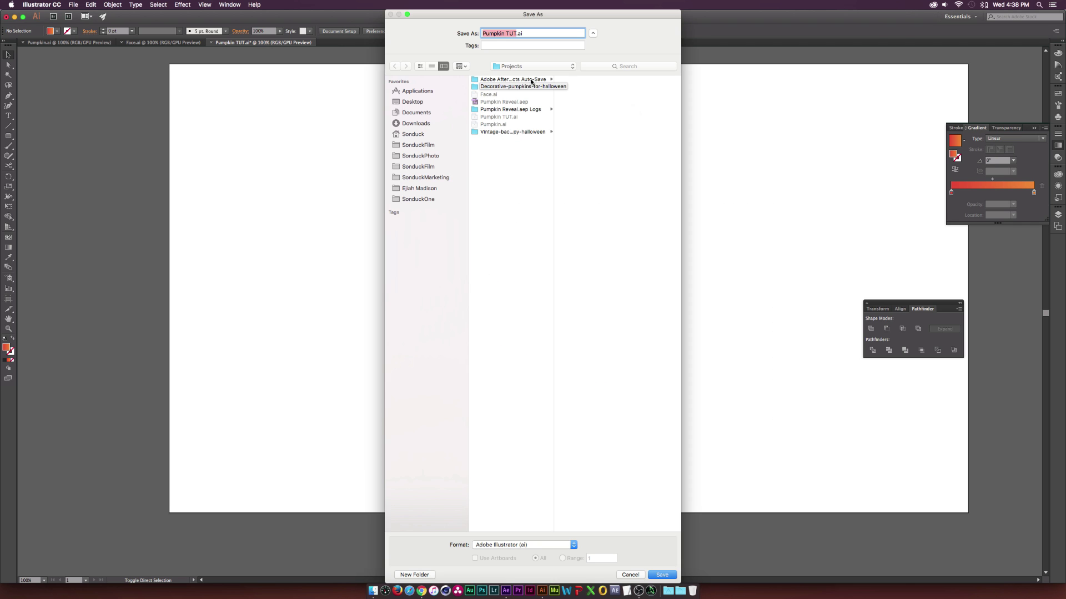
{"action": "key", "text": "Right"}
{"action": "key", "text": "BackSpace"}
{"action": "key", "text": "BackSpace"}
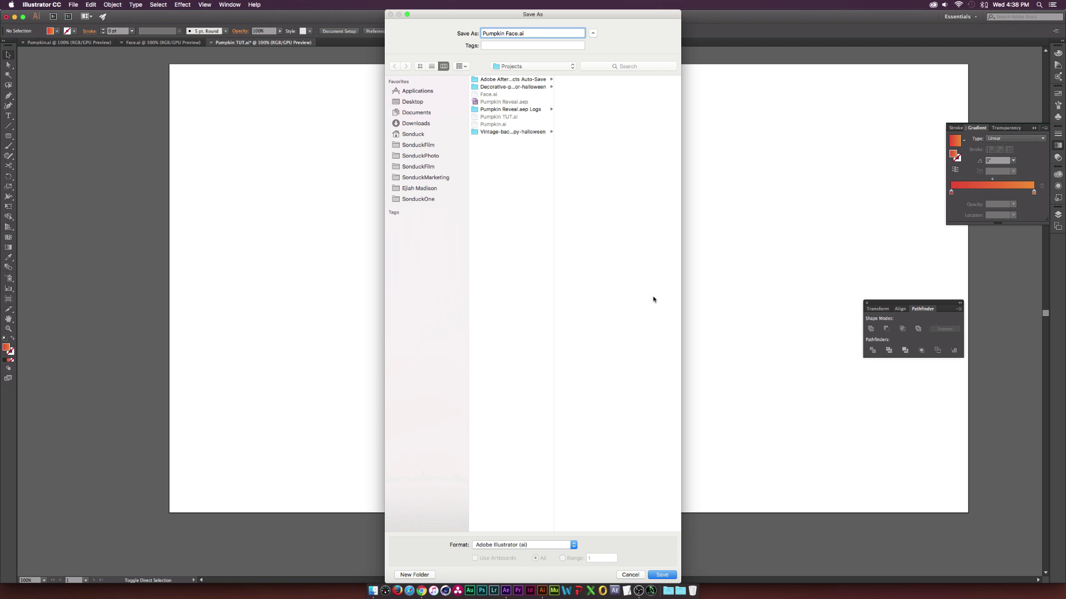
{"action": "left_click", "coordinate": [662, 575]}
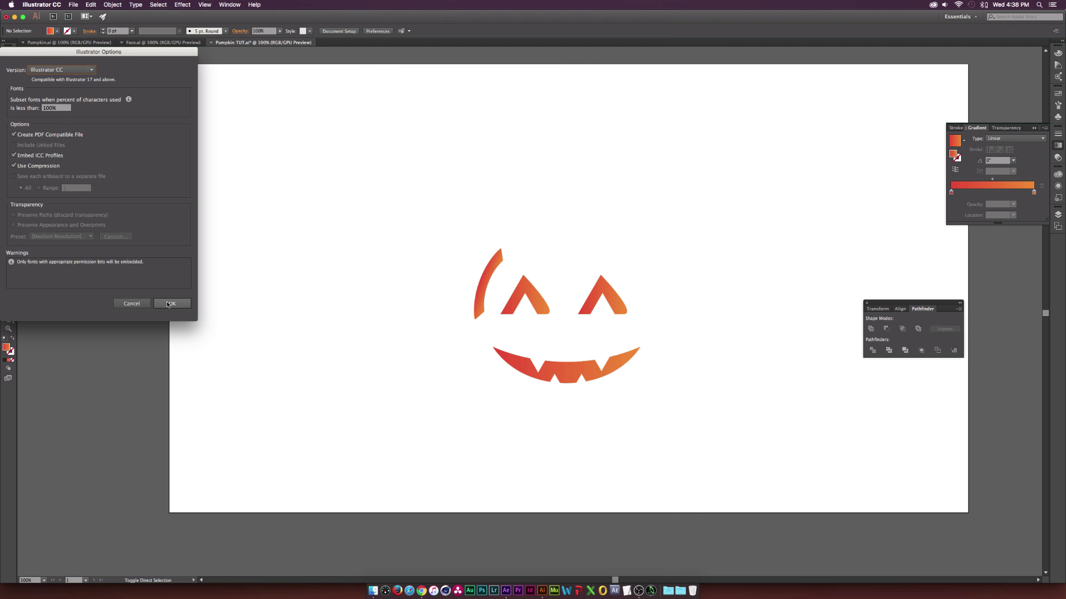
{"action": "key", "text": "Return"}
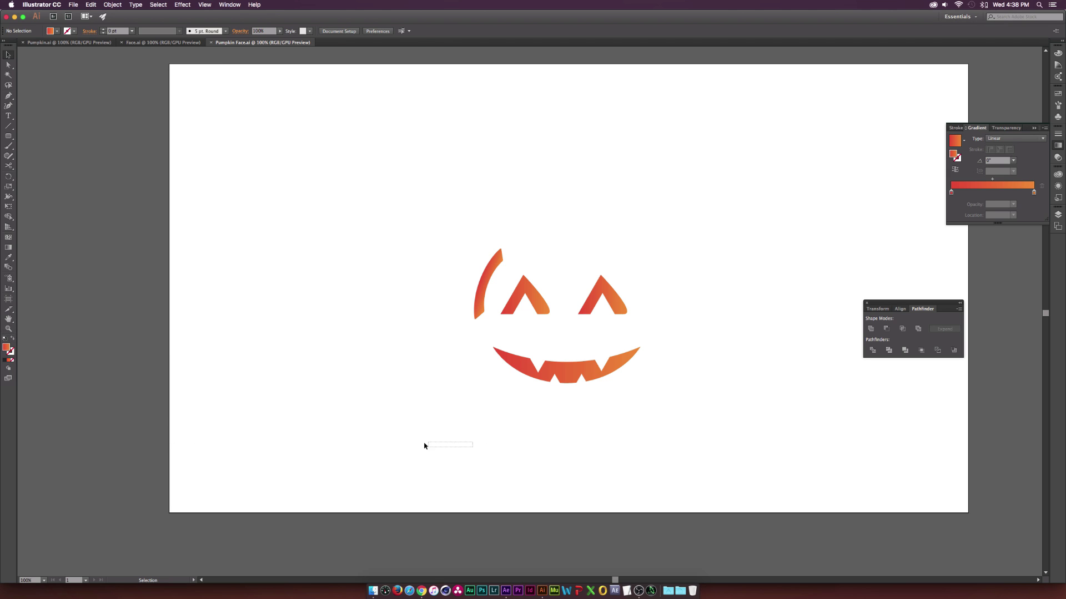
Undo the deletions of the stem, gradient rim and dark body in the pumpkin artwork
{"action": "left_click_drag", "start_coordinate": [424, 445], "coordinate": [449, 468]}
{"action": "key", "text": "super+b"}
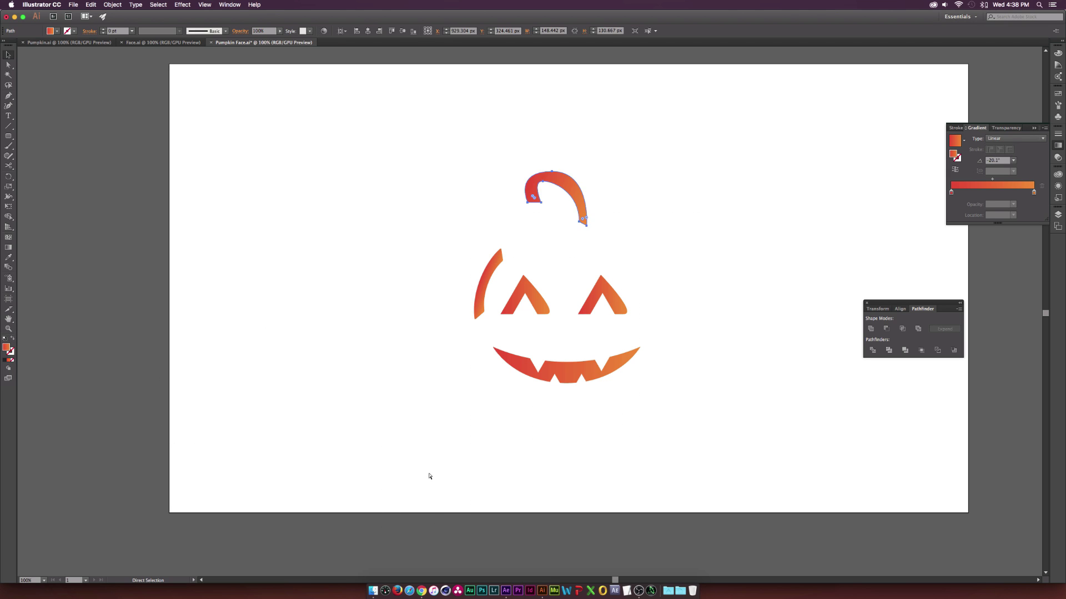
{"action": "left_click", "coordinate": [426, 475]}
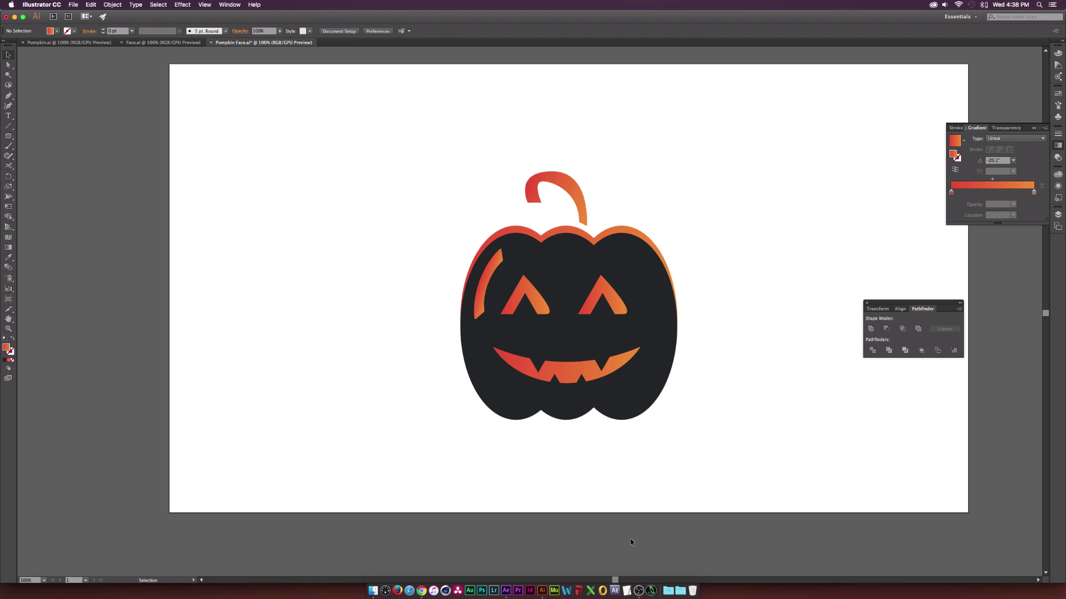
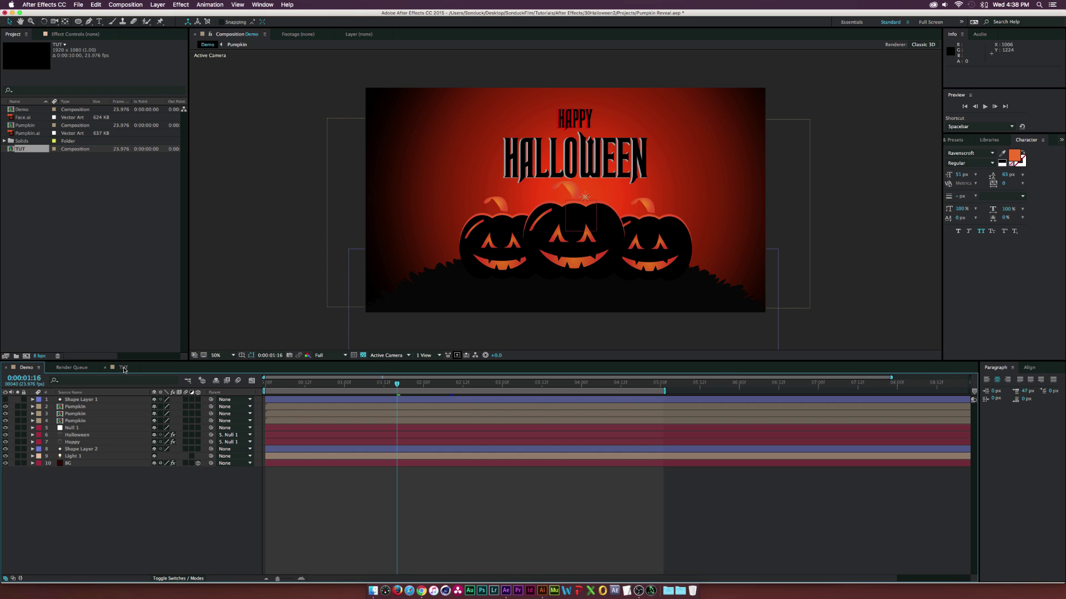
Switch to After Effects, import Pumpkin Face.ai and Pumpkin TUT.ai from the Projects folder, and add both to the TUT composition
{"action": "left_click", "coordinate": [123, 368]}
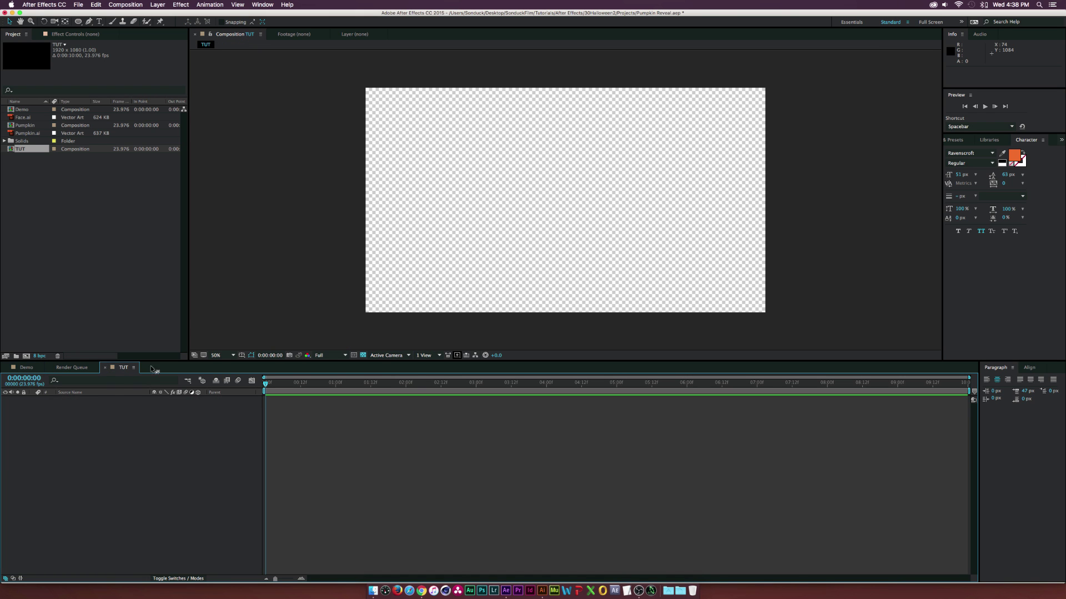
{"action": "left_click", "coordinate": [373, 590]}
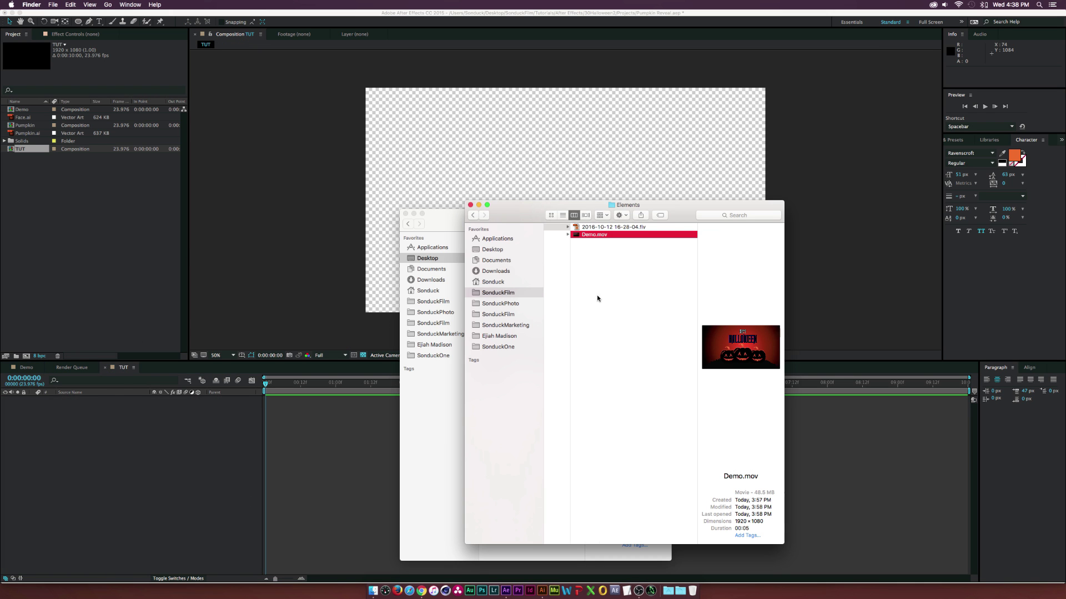
{"action": "key", "text": "Left"}
{"action": "key", "text": "Down"}
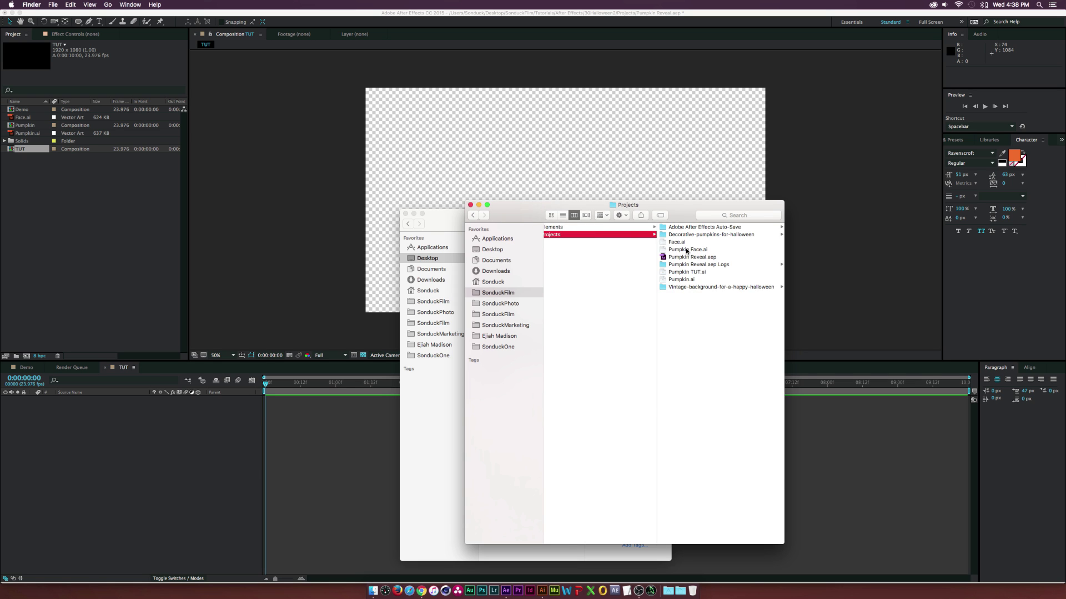
{"action": "left_click", "coordinate": [686, 251]}
{"action": "left_click", "coordinate": [610, 272], "text": "super"}
{"action": "left_click_drag", "start_coordinate": [609, 249], "coordinate": [79, 228]}
{"action": "left_click_drag", "start_coordinate": [31, 135], "coordinate": [93, 418]}
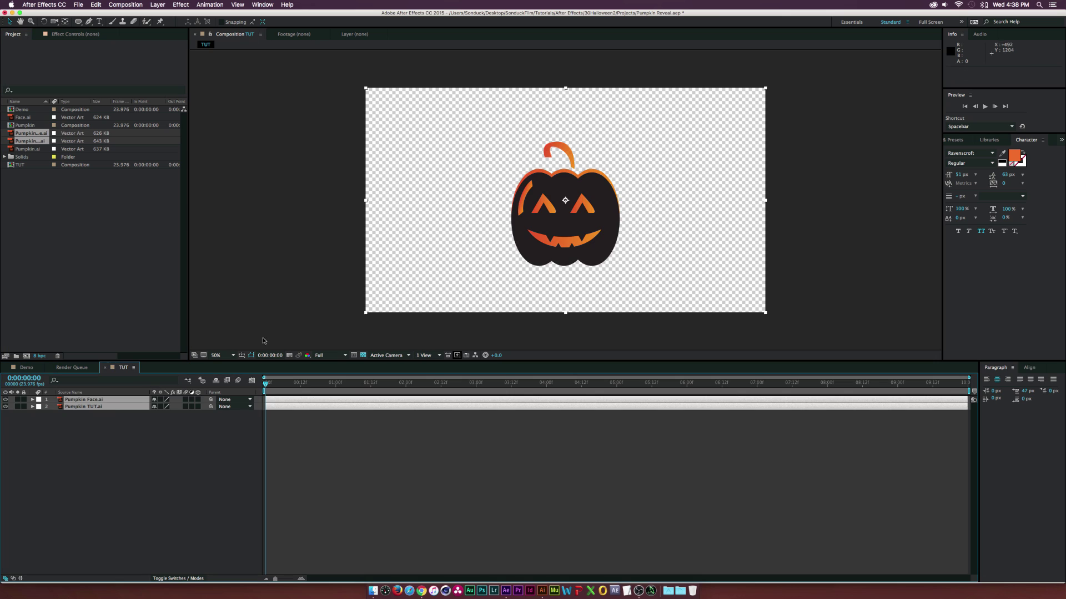
{"action": "left_click", "coordinate": [180, 448]}
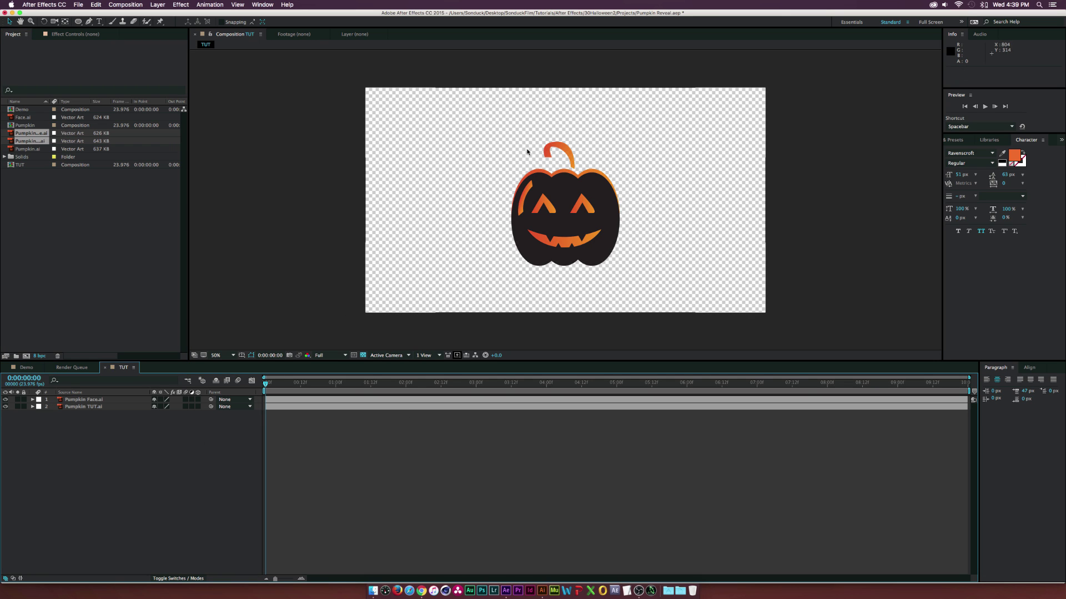
Hide the Pumpkin TUT.ai layer briefly to check the face layer on its own, and show it again
{"action": "left_click", "coordinate": [543, 175]}
{"action": "left_click", "coordinate": [100, 446]}
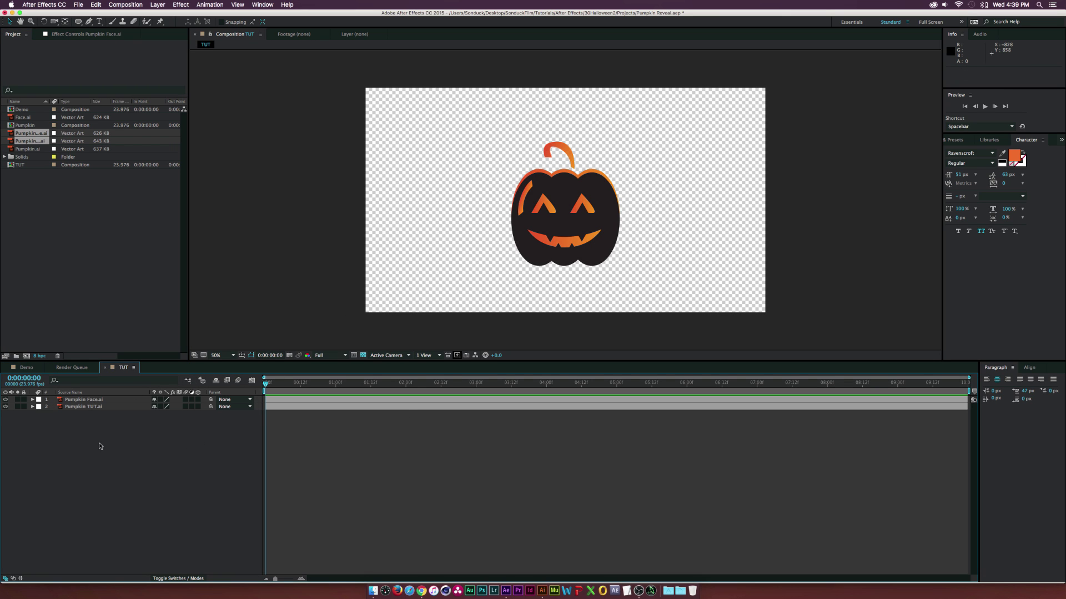
{"action": "left_click", "coordinate": [5, 407]}
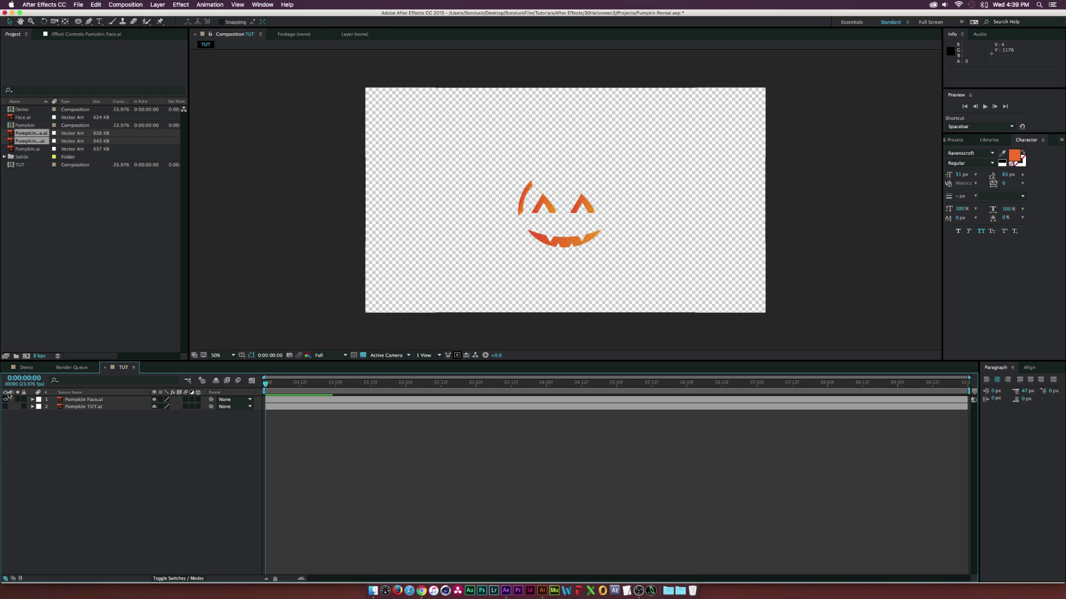
{"action": "left_click", "coordinate": [5, 406]}
Apply the Brightness & Contrast effect to the Pumpkin Face.ai layer
{"action": "left_click", "coordinate": [76, 401]}
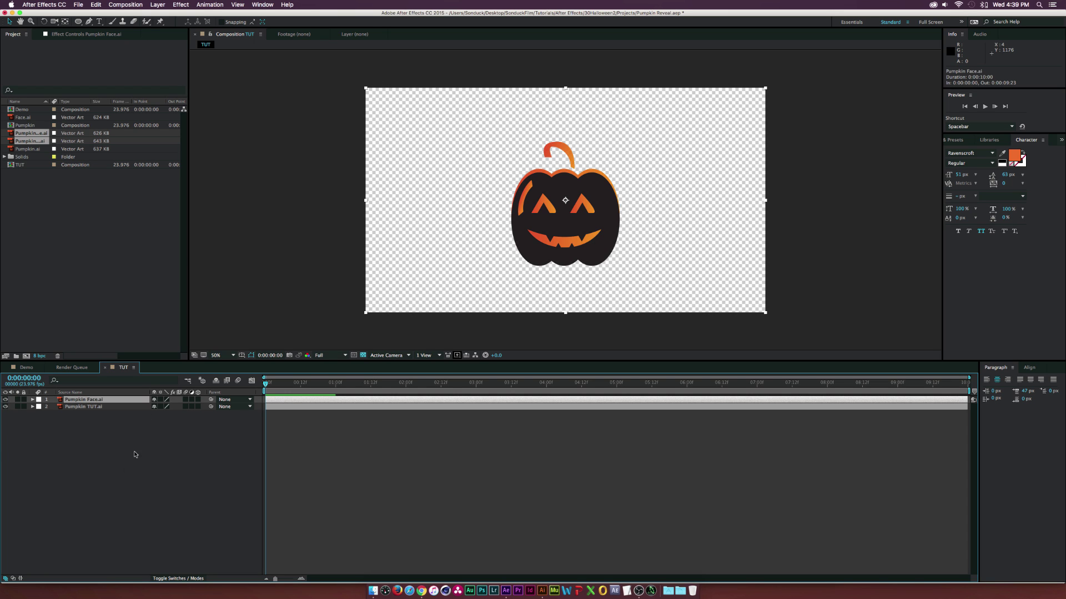
{"action": "left_click", "coordinate": [181, 6]}
{"action": "mouse_move", "coordinate": [222, 83]}
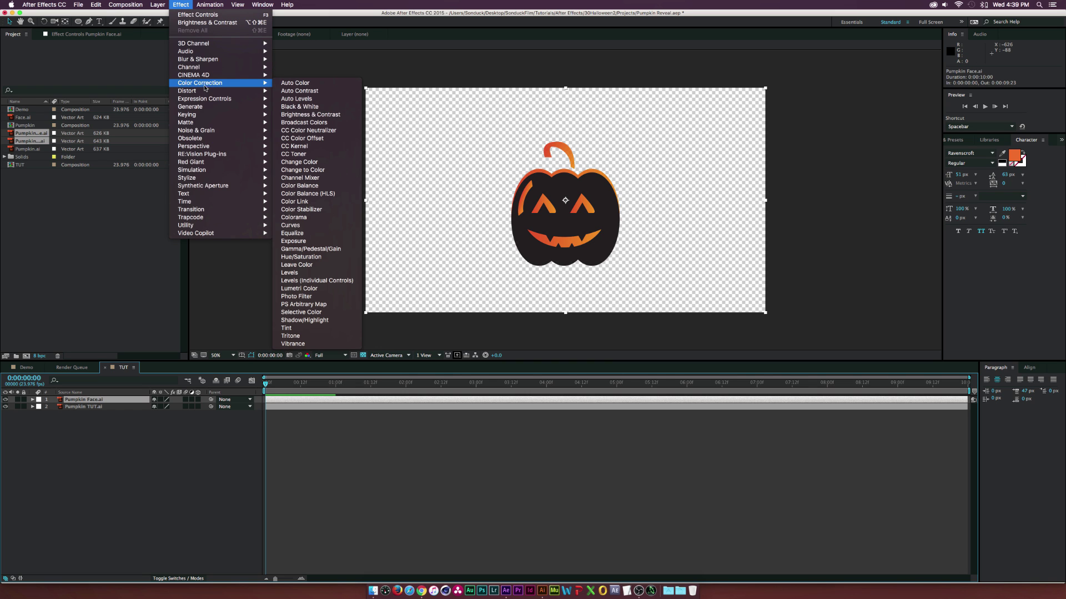
{"action": "left_click", "coordinate": [314, 115]}
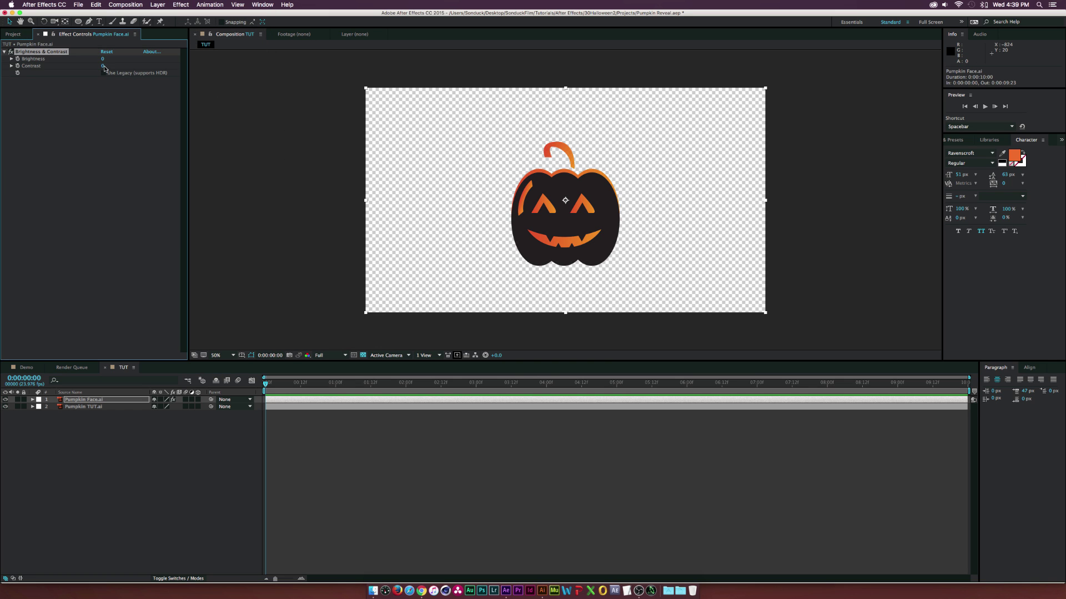
Add the expression wiggle(4,75) to the Brightness property of the face layer's Brightness & Contrast effect
{"action": "left_click", "coordinate": [17, 58], "text": "alt"}
{"action": "type", "text": "wiggle(4,75"}
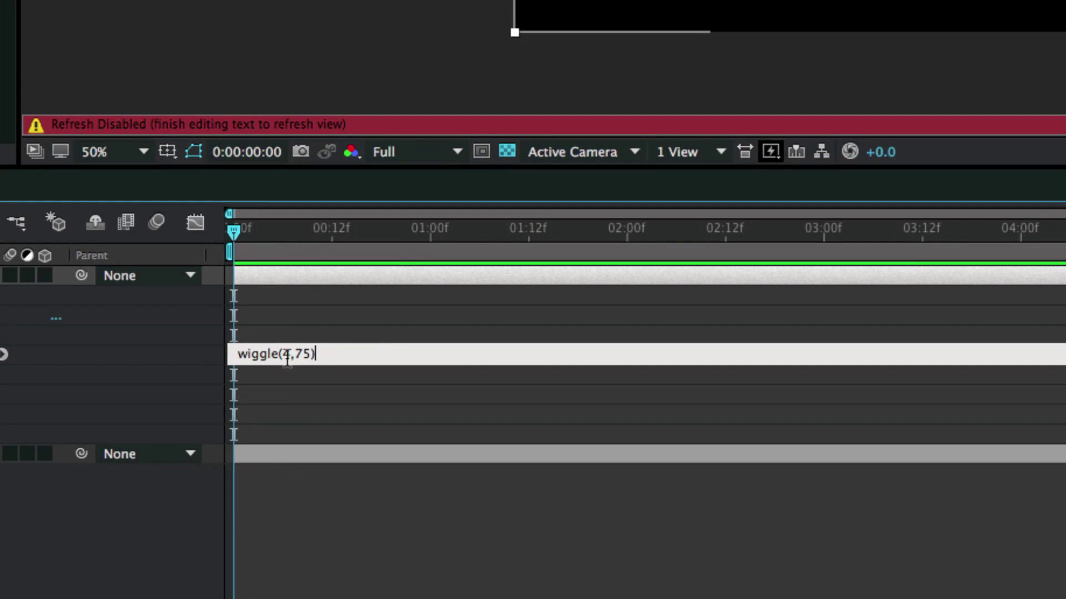
{"action": "left_click_drag", "start_coordinate": [333, 350], "coordinate": [185, 349]}
{"action": "left_click", "coordinate": [325, 354]}
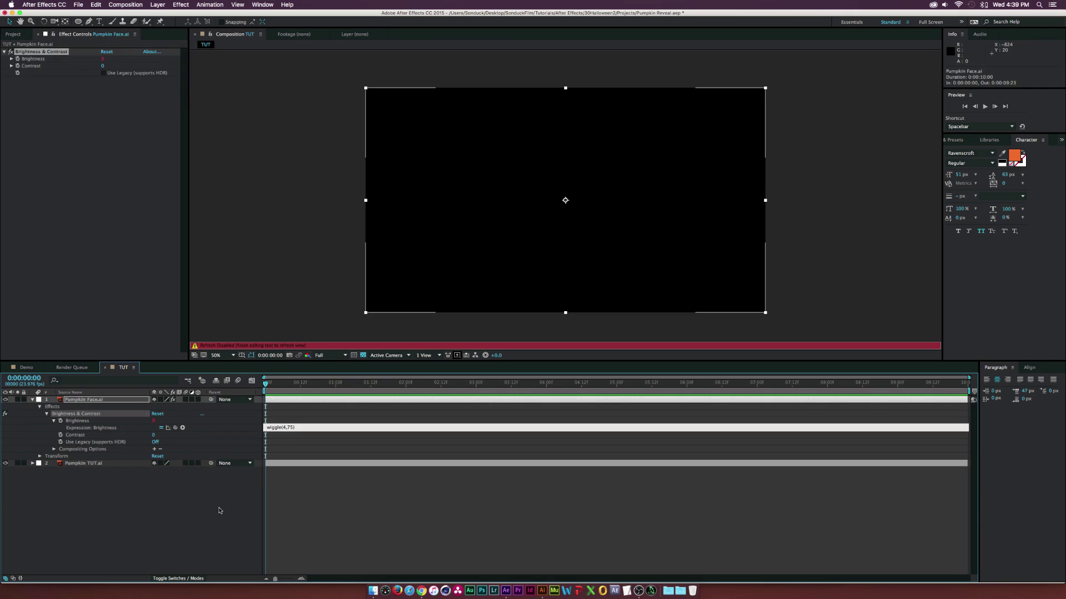
{"action": "left_click", "coordinate": [263, 309]}
Preview the TUT composition and scrub through its opening seconds to check the flickering face
{"action": "key", "text": "space"}
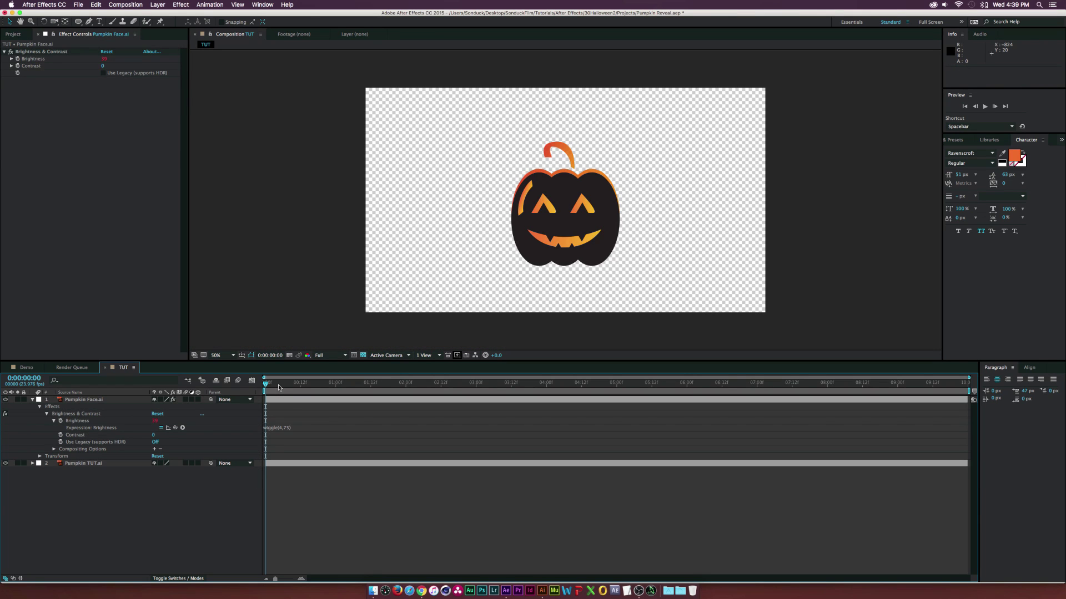
{"action": "key", "text": "space"}
{"action": "key", "text": "space"}
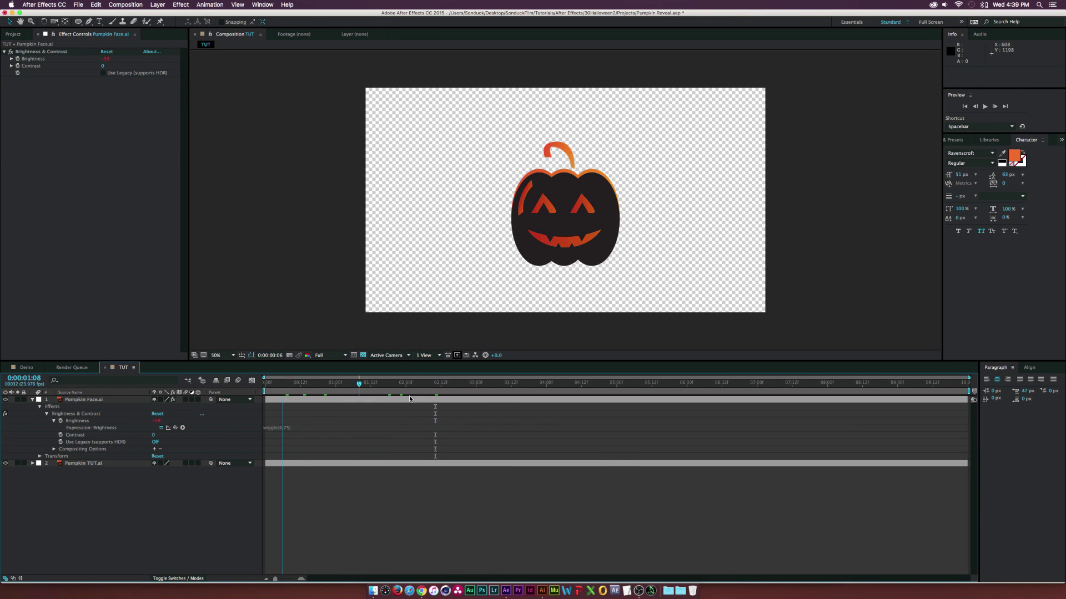
{"action": "left_click_drag", "start_coordinate": [589, 395], "coordinate": [362, 396]}
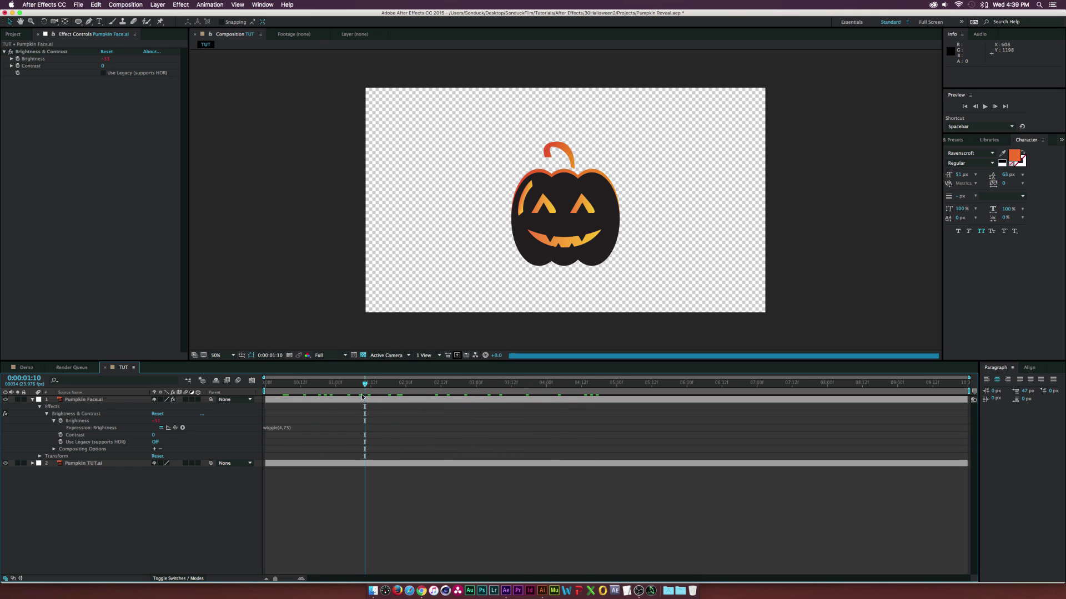
Pre-compose the Pumpkin Face.ai and Pumpkin TUT.ai layers into a composition named Charlie, moving all attributes into it
{"action": "left_click", "coordinate": [33, 401]}
{"action": "left_click_drag", "start_coordinate": [144, 462], "coordinate": [96, 408]}
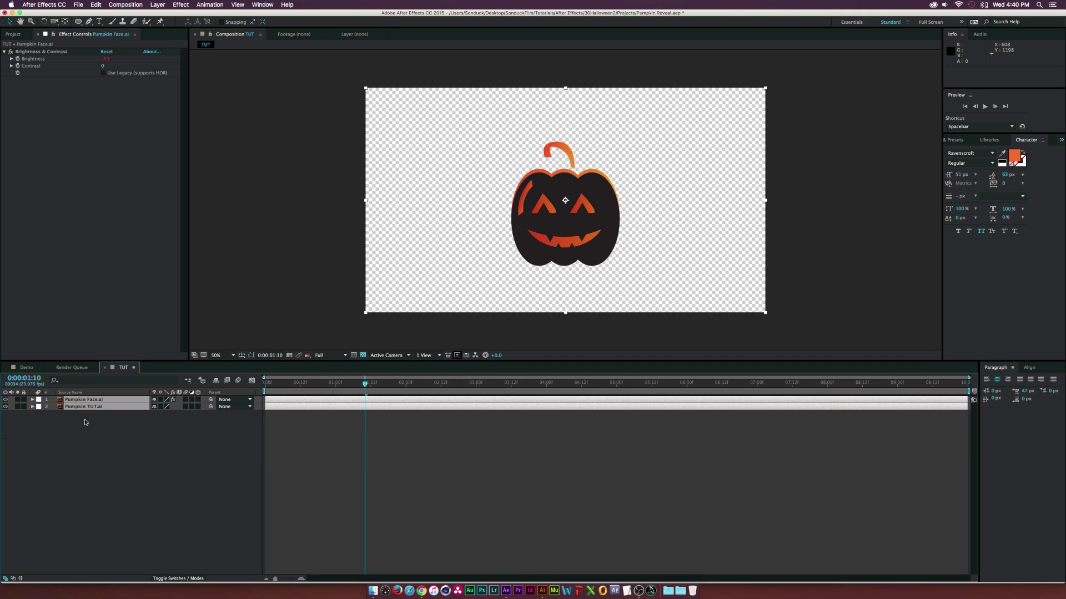
{"action": "left_click", "coordinate": [158, 5]}
{"action": "left_click", "coordinate": [182, 290]}
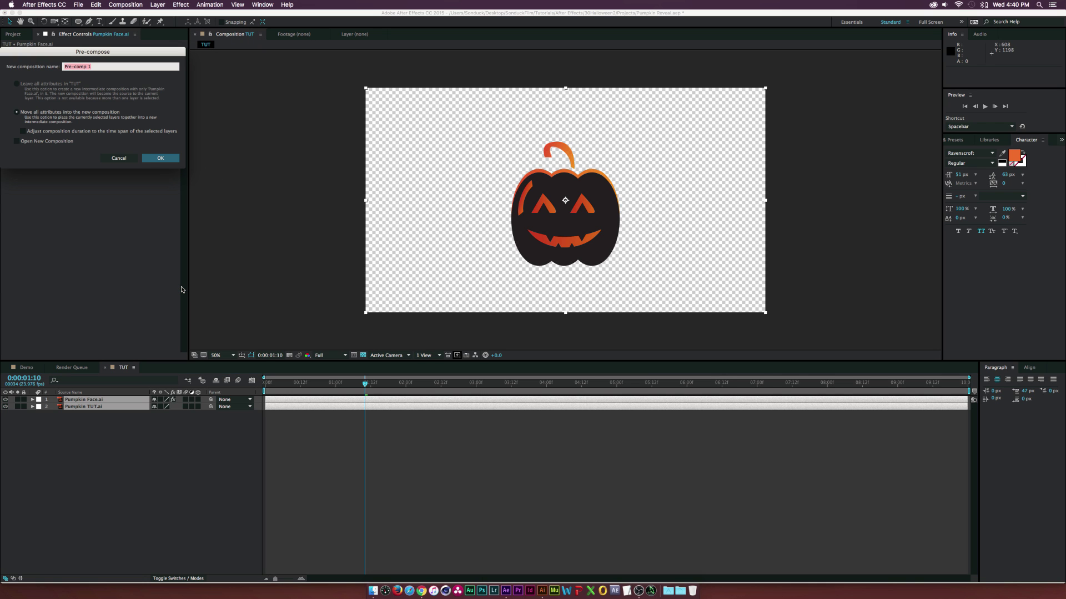
{"action": "type", "text": "Charlie"}
{"action": "left_click", "coordinate": [161, 159]}
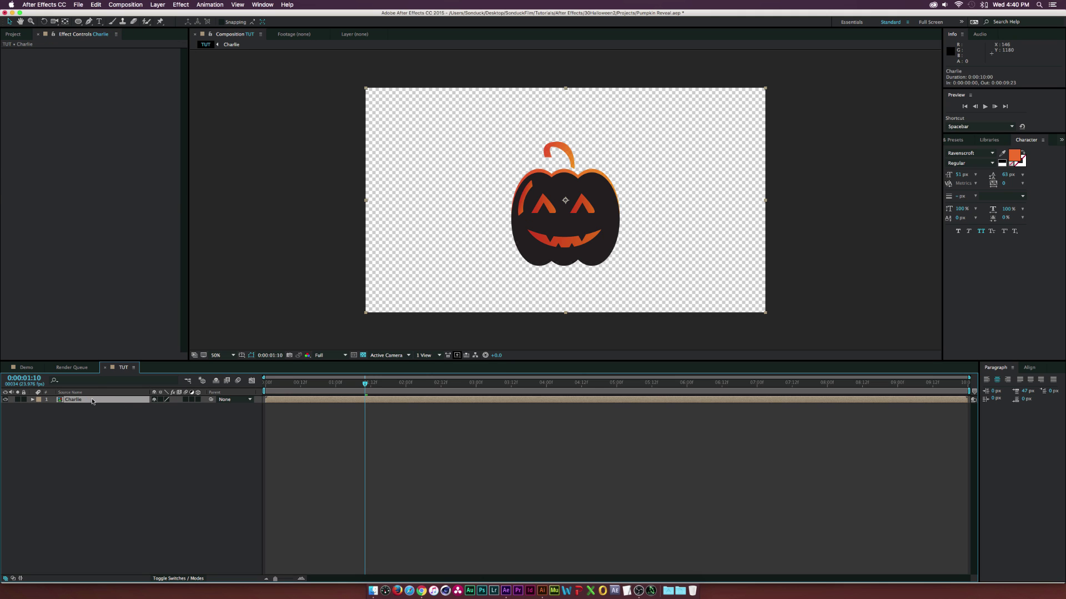
{"action": "left_click", "coordinate": [163, 447]}
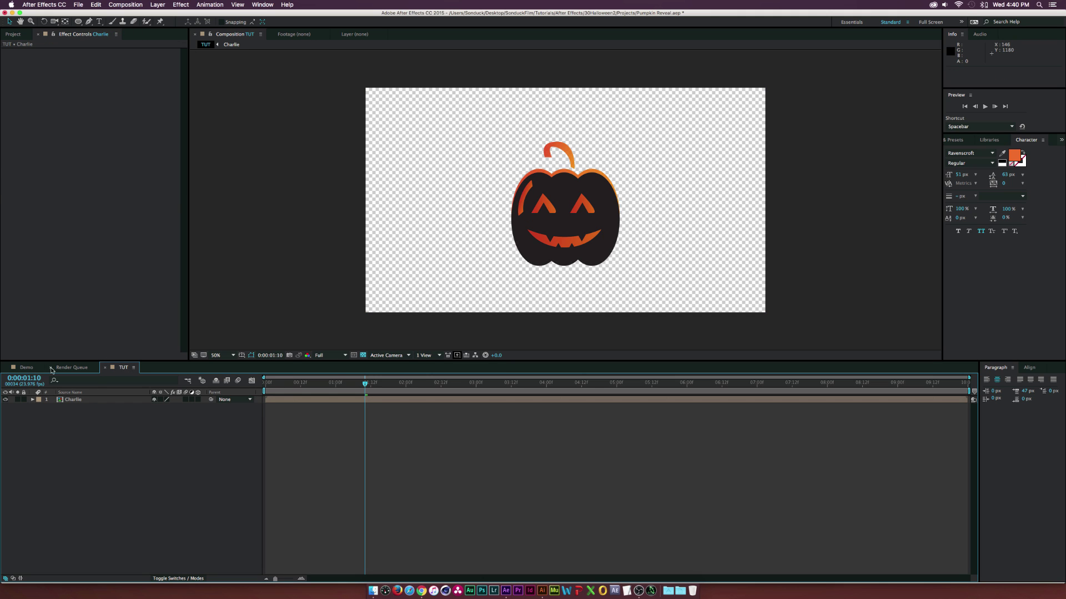
Create a comp-sized 1920 × 1080 dark orange solid and place it beneath the Charlie layer as the background
{"action": "left_click", "coordinate": [159, 5]}
{"action": "mouse_move", "coordinate": [167, 14]}
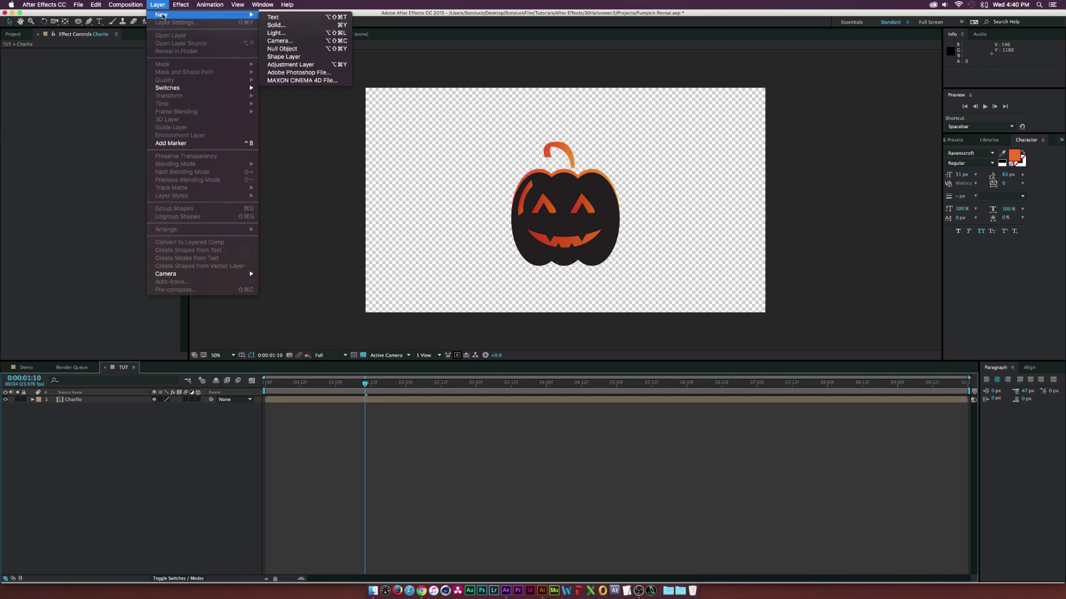
{"action": "left_click", "coordinate": [276, 25]}
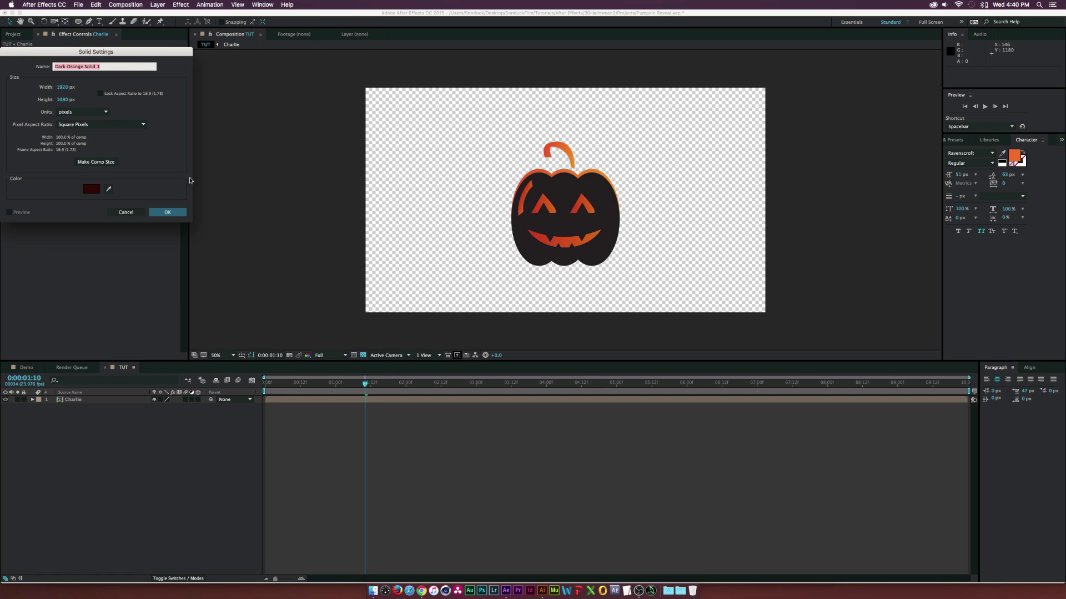
{"action": "left_click", "coordinate": [167, 212]}
{"action": "left_click_drag", "start_coordinate": [84, 401], "coordinate": [88, 415]}
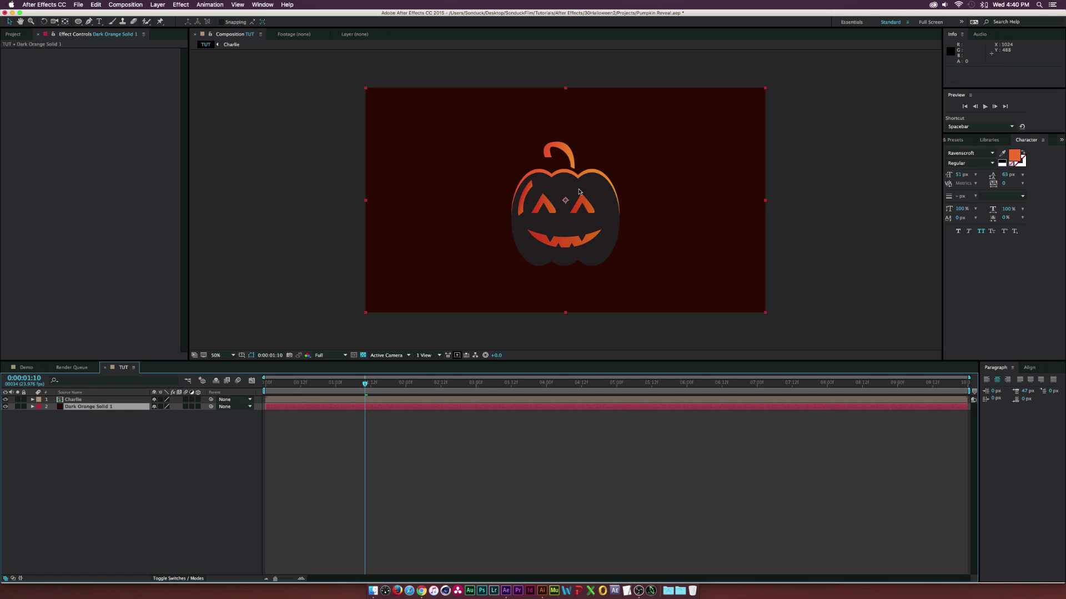
Draw a wide, flat dark ellipse shape across the lower part of the frame as a new shape layer for the ground
{"action": "left_click", "coordinate": [217, 459]}
{"action": "key", "text": "q"}
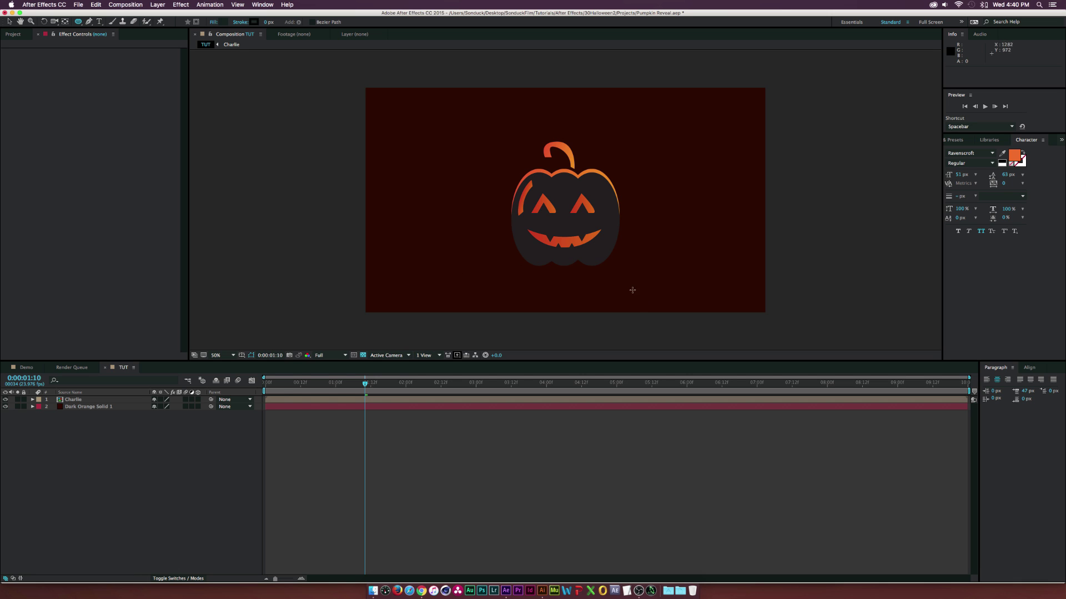
{"action": "left_click_drag", "start_coordinate": [78, 21], "coordinate": [108, 38]}
{"action": "left_click_drag", "start_coordinate": [389, 322], "coordinate": [770, 218]}
{"action": "left_click", "coordinate": [9, 21]}
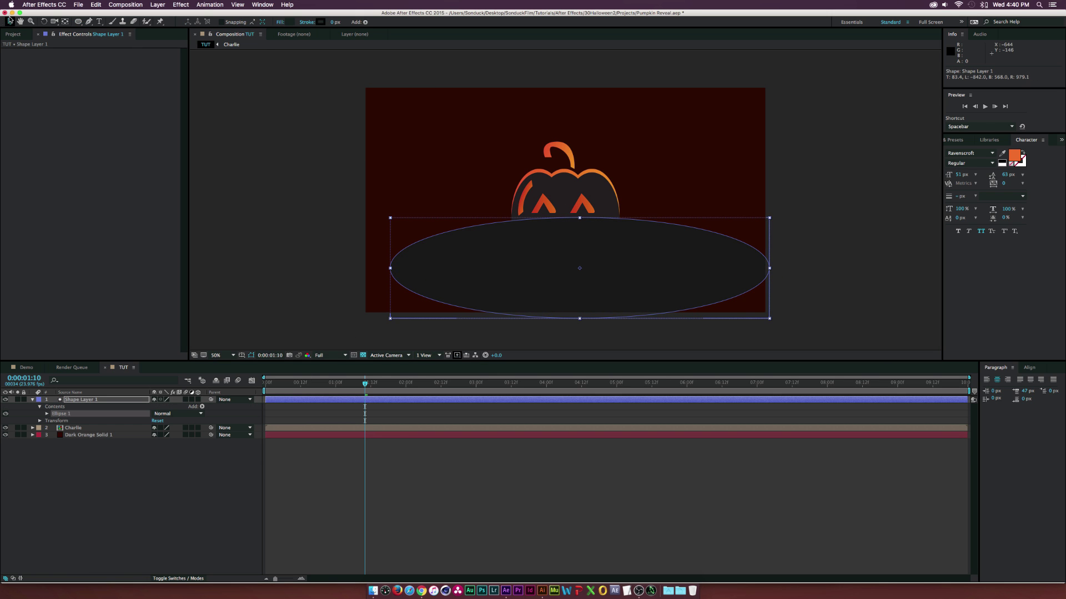
Lower and widen the ellipse so it spans past both frame edges, and order its layer beneath Charlie
{"action": "left_click_drag", "start_coordinate": [599, 254], "coordinate": [587, 311]}
{"action": "left_click_drag", "start_coordinate": [754, 299], "coordinate": [783, 298]}
{"action": "left_click_drag", "start_coordinate": [589, 300], "coordinate": [590, 301]}
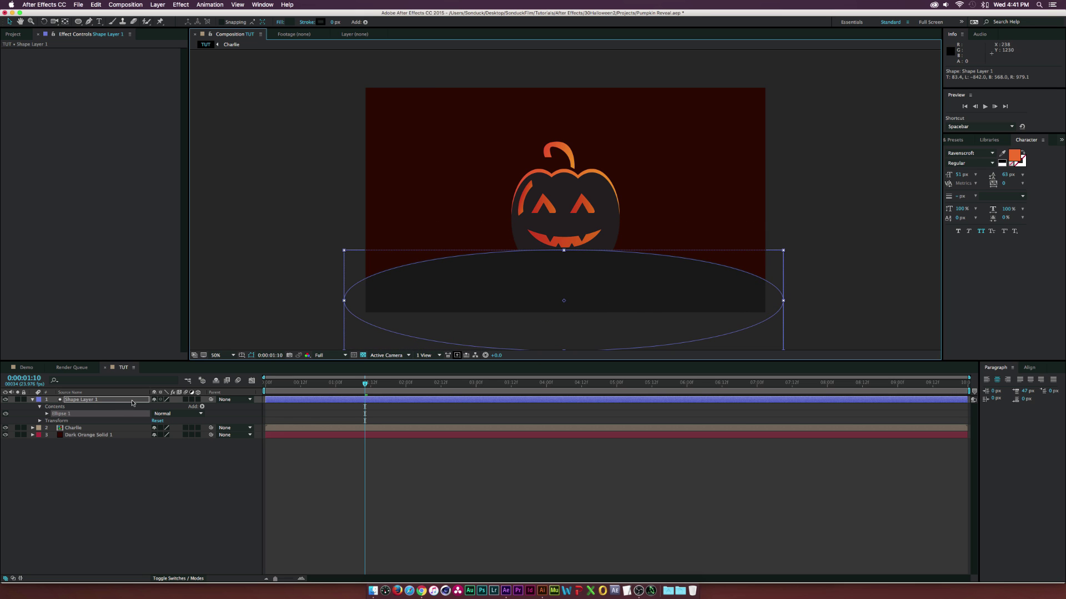
{"action": "left_click_drag", "start_coordinate": [106, 401], "coordinate": [98, 438]}
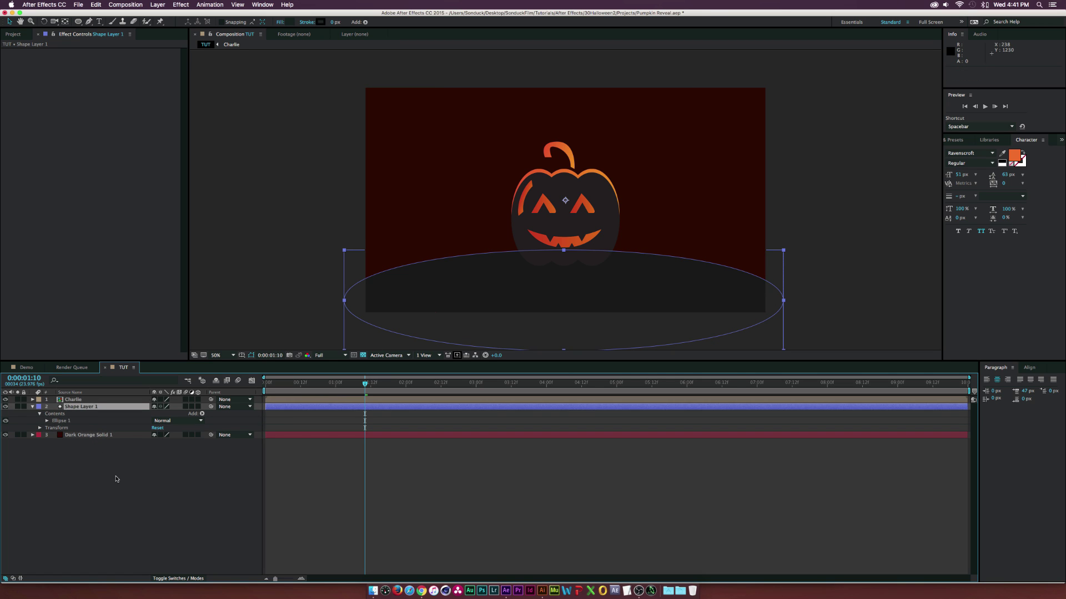
Add a Wiggle Paths operator to Shape Layer 1 and reveal its properties
{"action": "left_click", "coordinate": [75, 407]}
{"action": "left_click", "coordinate": [201, 414]}
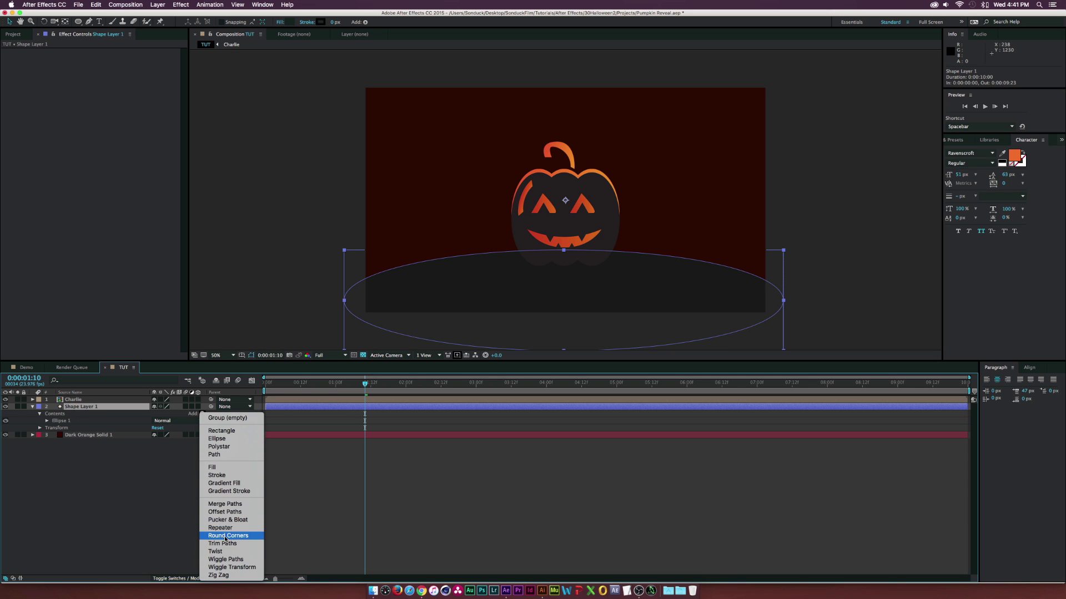
{"action": "left_click", "coordinate": [217, 560]}
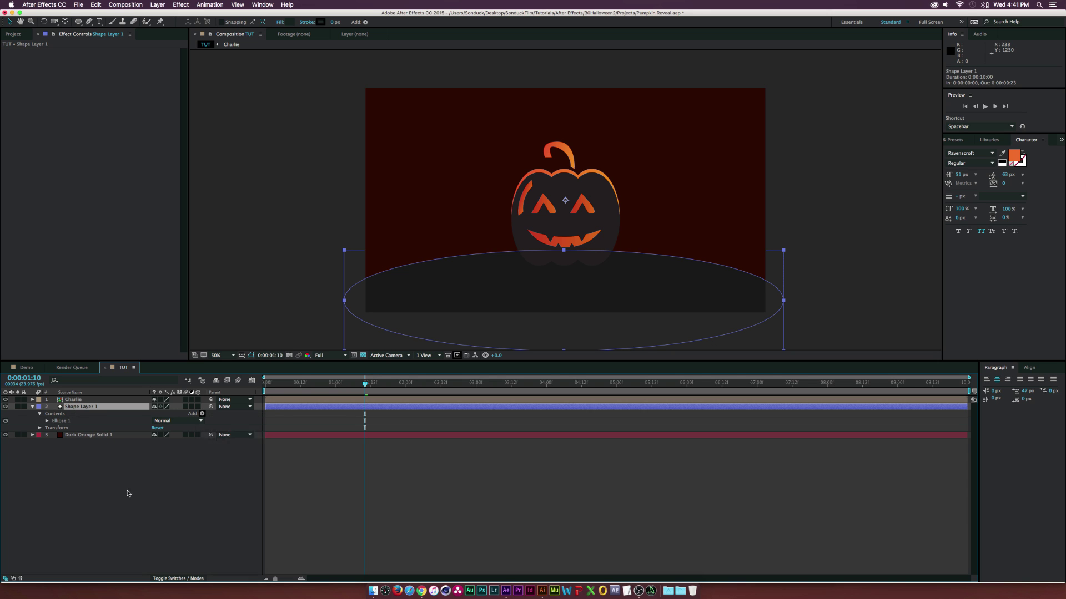
{"action": "left_click", "coordinate": [46, 428]}
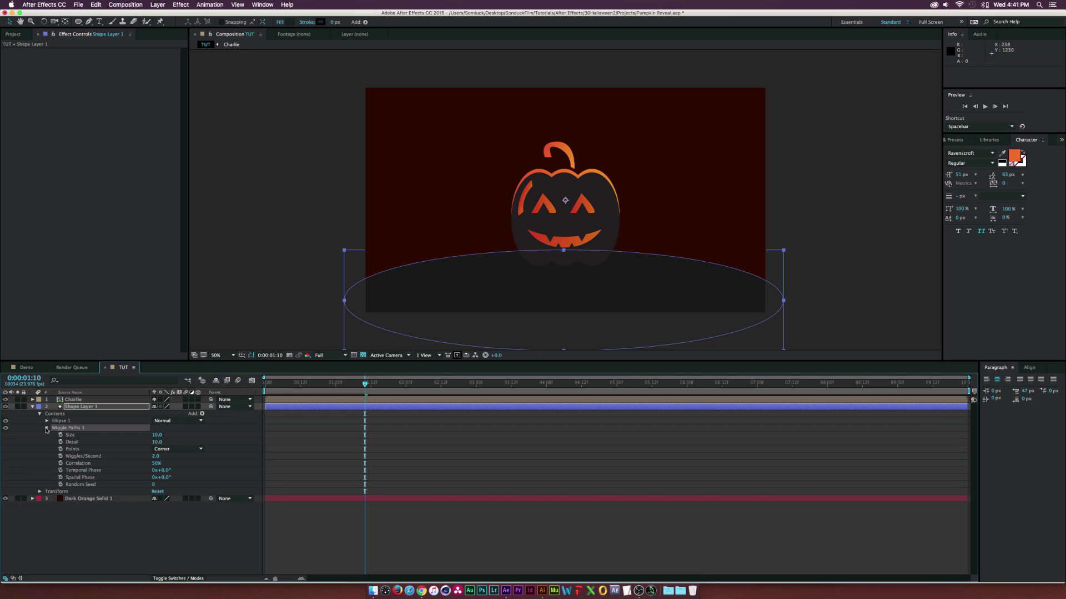
Shape the ground into still grass by setting the Wiggle Paths Size to 60, Detail to 100 and Wiggles/Second to 0
{"action": "left_click_drag", "start_coordinate": [163, 436], "coordinate": [189, 439]}
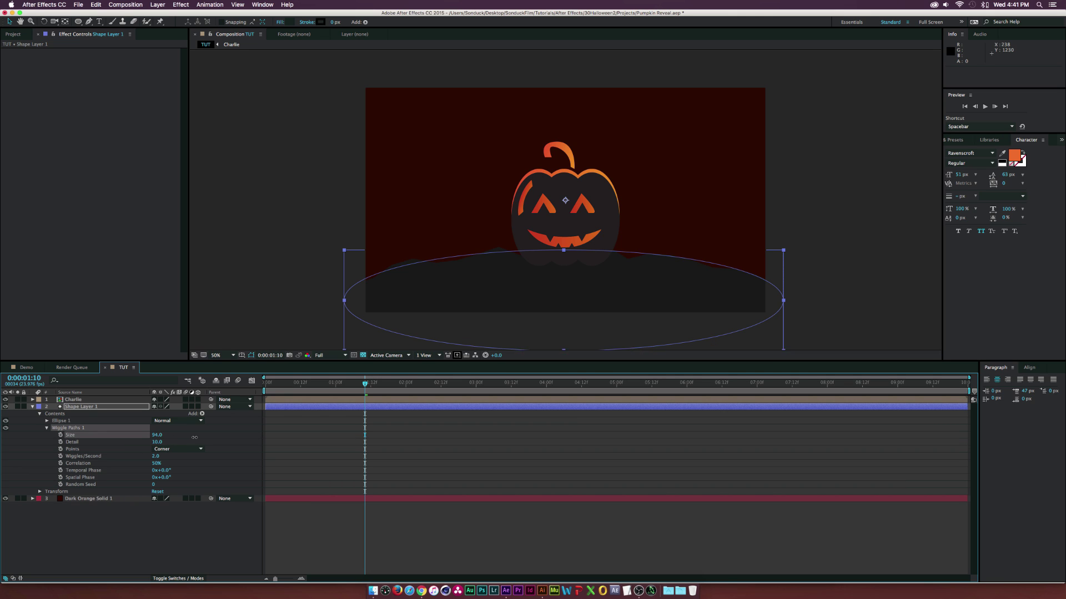
{"action": "left_click_drag", "start_coordinate": [157, 442], "coordinate": [226, 440]}
{"action": "left_click", "coordinate": [226, 441]}
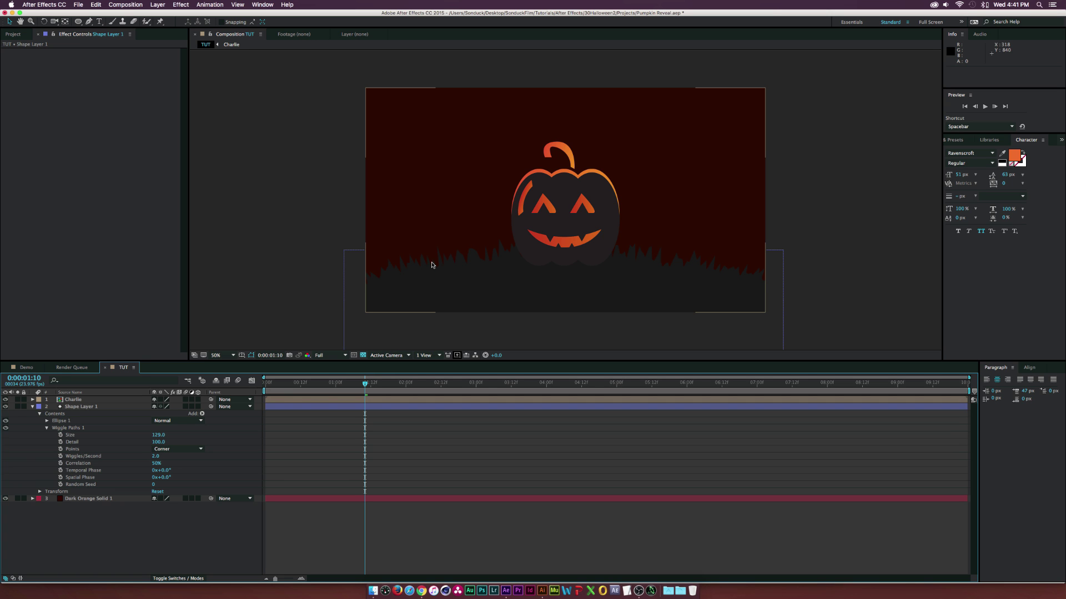
{"action": "left_click", "coordinate": [74, 456]}
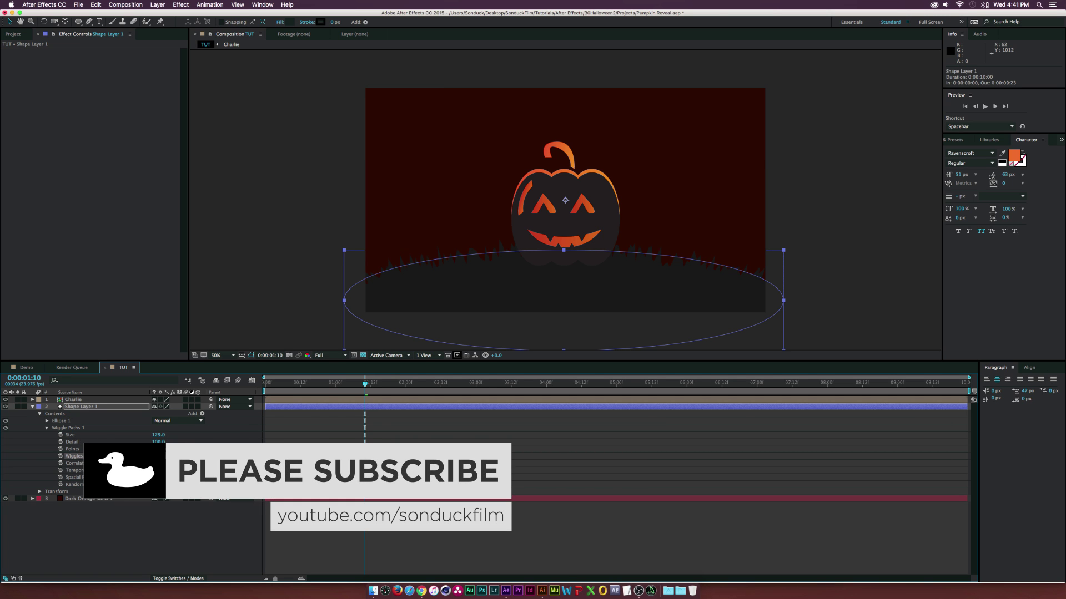
{"action": "left_click", "coordinate": [189, 441]}
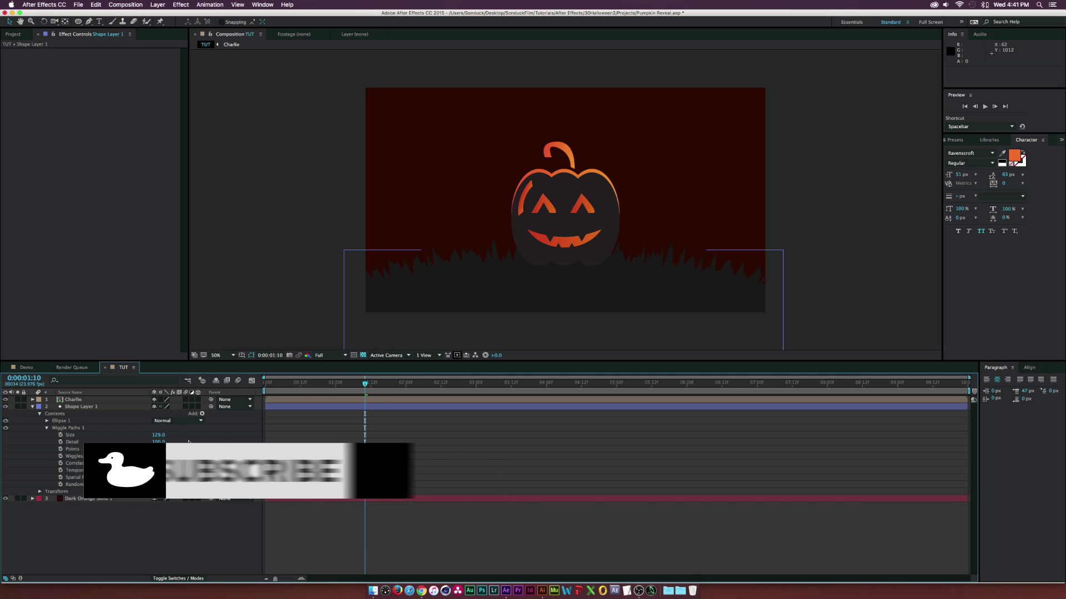
Scale the Charlie layer to 74% and lower the pumpkin onto the grass at position 966, 604
{"action": "left_click", "coordinate": [139, 400]}
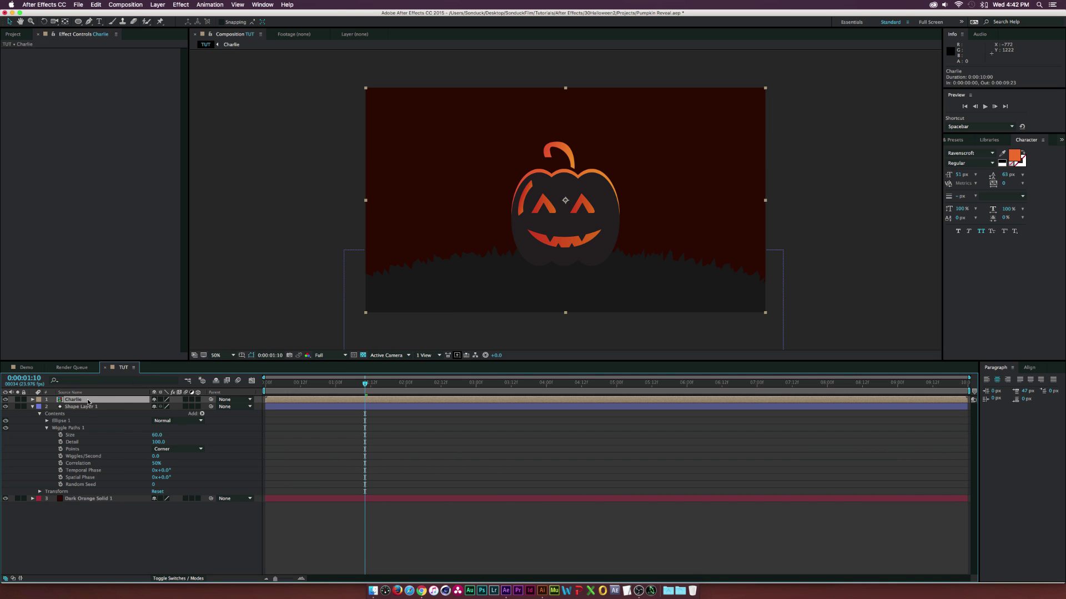
{"action": "key", "text": "s"}
{"action": "left_click_drag", "start_coordinate": [169, 407], "coordinate": [156, 406]}
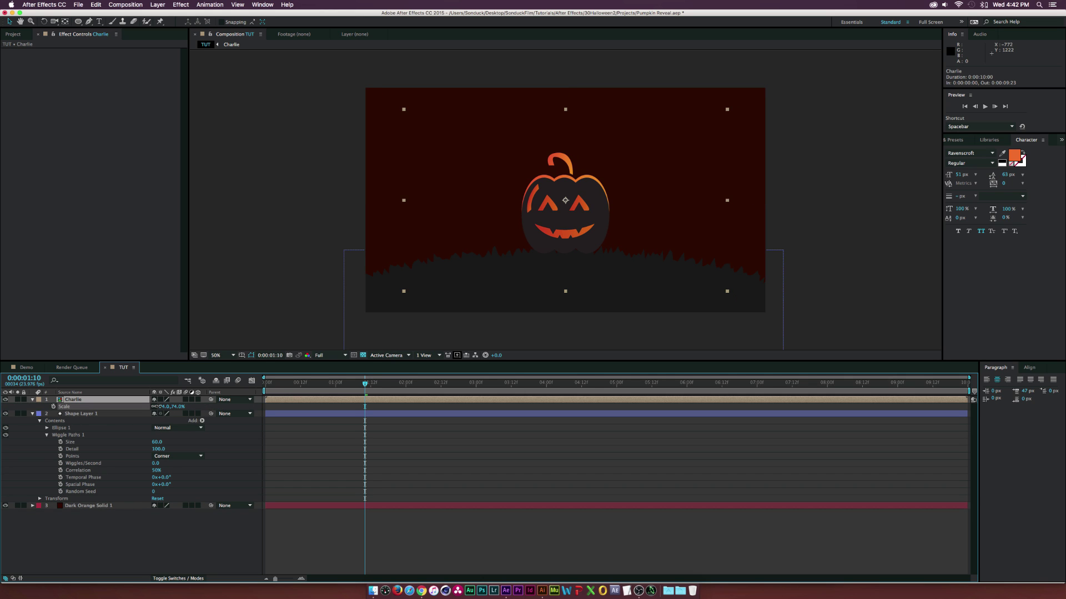
{"action": "left_click_drag", "start_coordinate": [567, 236], "coordinate": [567, 247]}
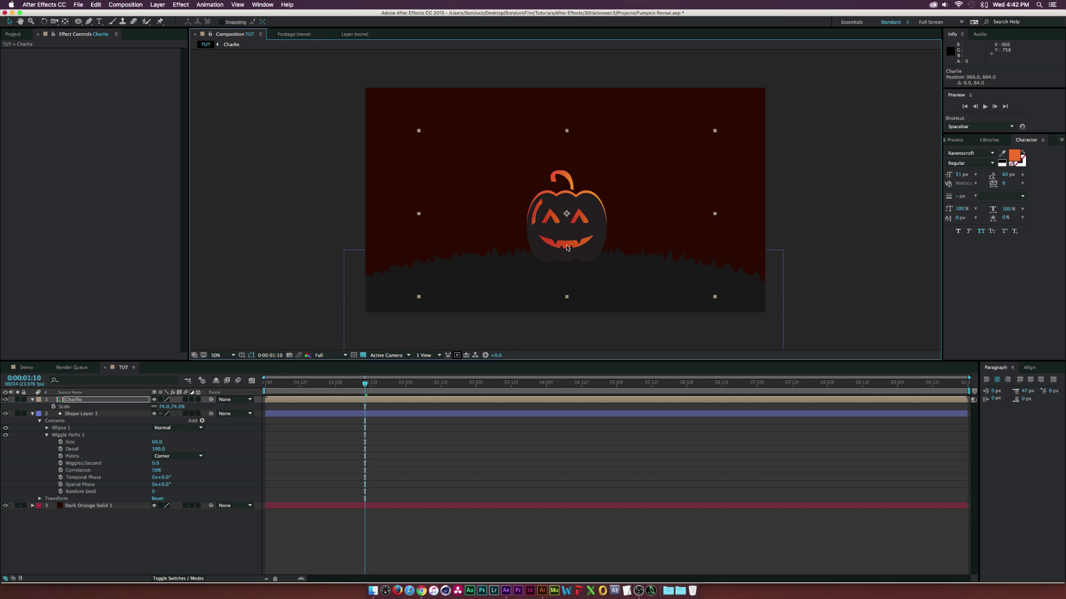
Hide the grass shape layer, duplicate the Charlie layer and rename the copy Lucy
{"action": "left_click", "coordinate": [6, 414]}
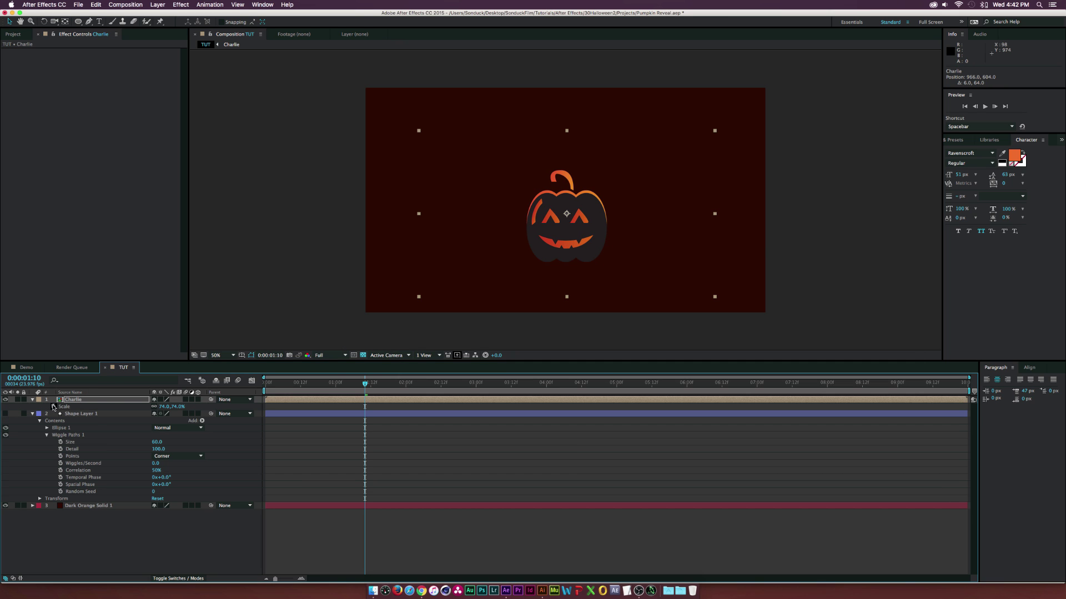
{"action": "left_click", "coordinate": [97, 400]}
{"action": "key", "text": "super+d"}
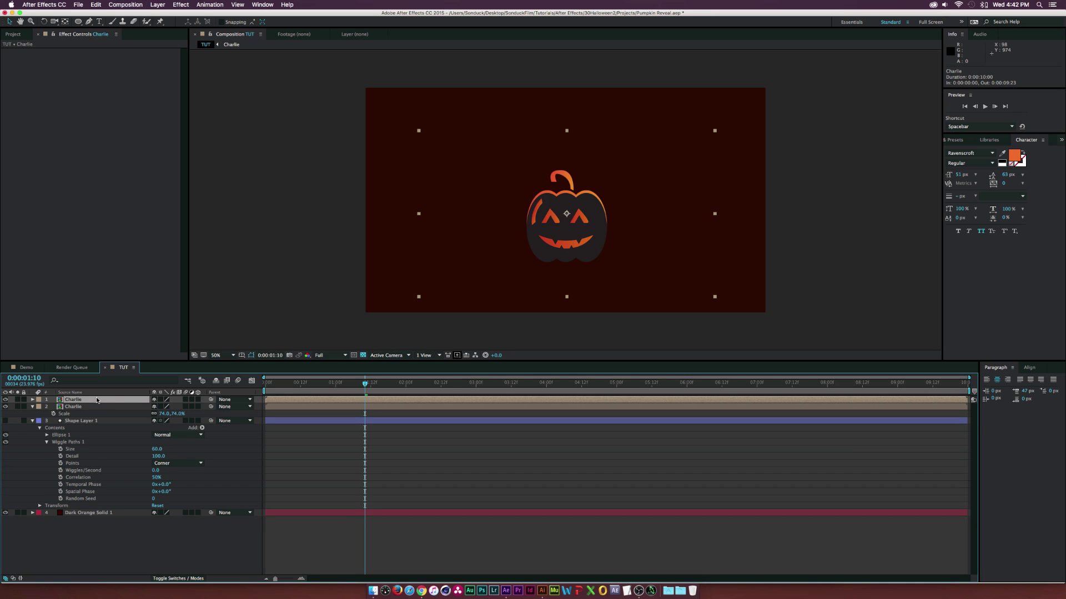
{"action": "key", "text": "Return"}
{"action": "type", "text": "Lucy"}
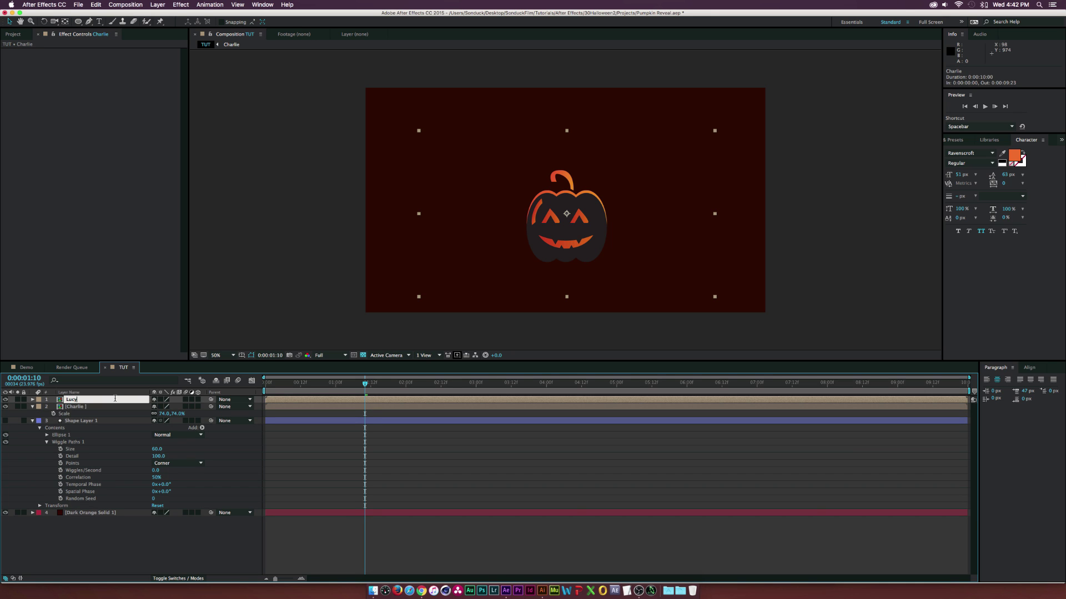
{"action": "key", "text": "Return"}
Scale Lucy to 60% and position it to the right of Charlie, partly behind the larger pumpkin
{"action": "key", "text": "s"}
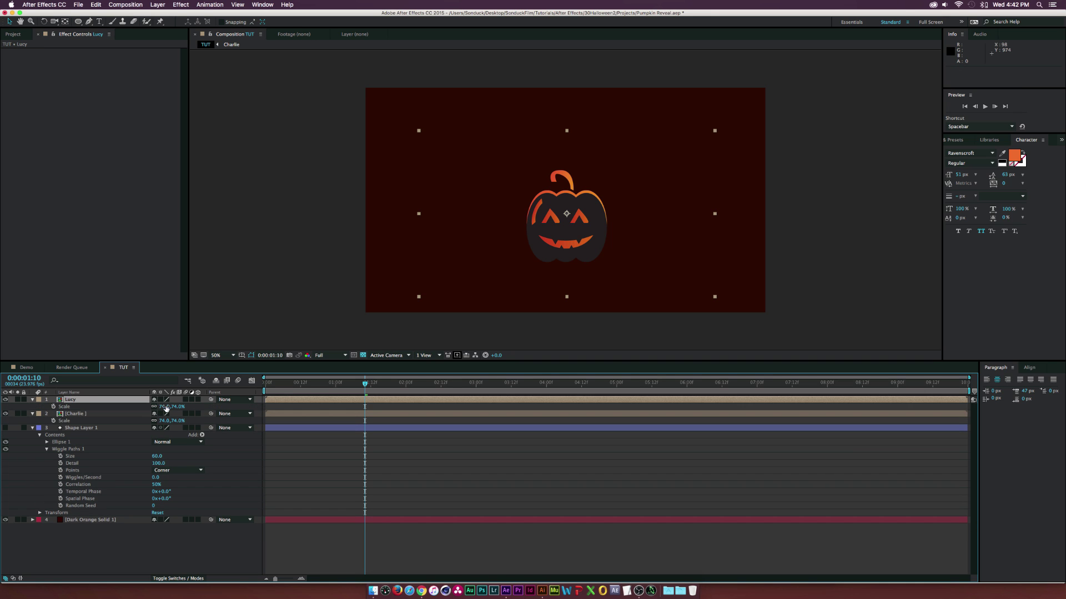
{"action": "left_click_drag", "start_coordinate": [165, 406], "coordinate": [157, 407]}
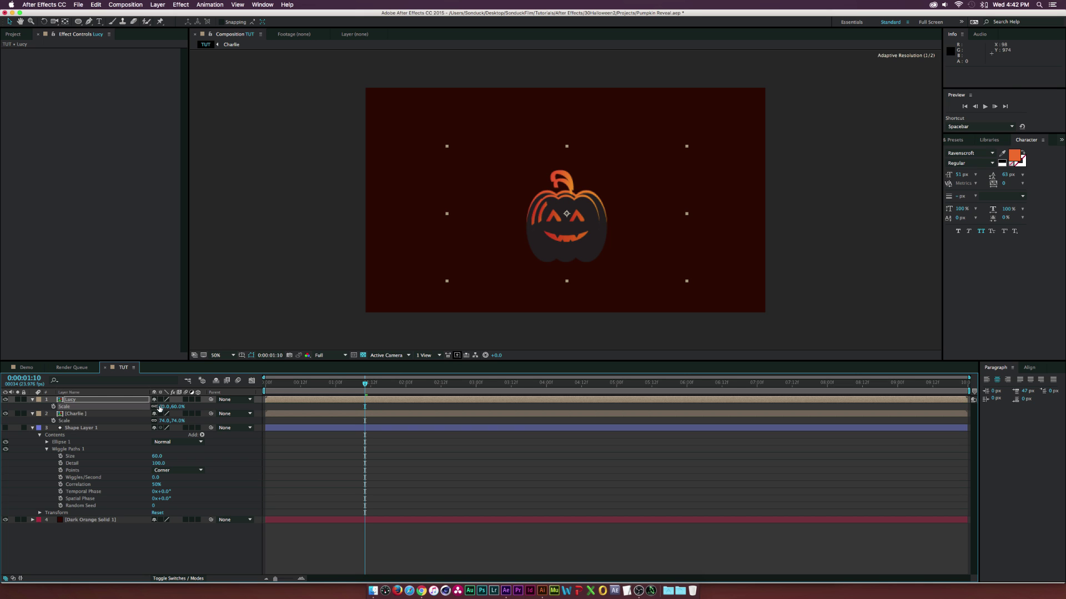
{"action": "left_click", "coordinate": [134, 404]}
{"action": "left_click_drag", "start_coordinate": [574, 226], "coordinate": [637, 238]}
{"action": "mouse_move", "coordinate": [78, 401]}
{"action": "left_mouse_down"}
{"action": "mouse_move", "coordinate": [74, 417]}
{"action": "mouse_move", "coordinate": [84, 398]}
{"action": "left_mouse_up"}
Duplicate Lucy, move the copy to the left of Charlie and order its layer beneath the Charlie and Lucy layers
{"action": "key", "text": "ctrl+d"}
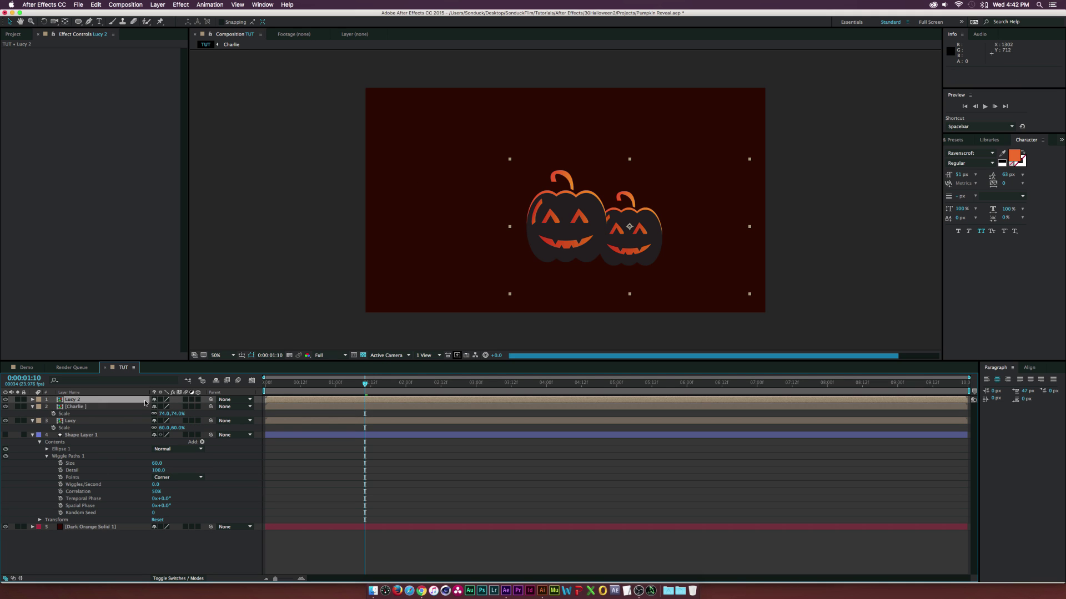
{"action": "key", "text": "s"}
{"action": "left_click_drag", "start_coordinate": [622, 272], "coordinate": [512, 251]}
{"action": "key", "text": "Return"}
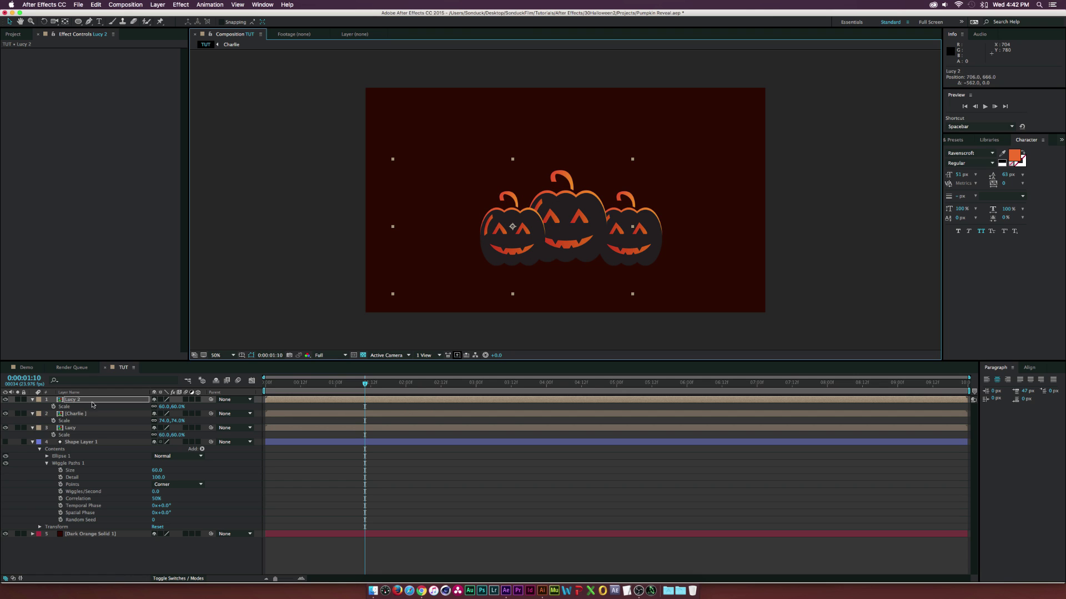
{"action": "left_click_drag", "start_coordinate": [76, 400], "coordinate": [74, 432]}
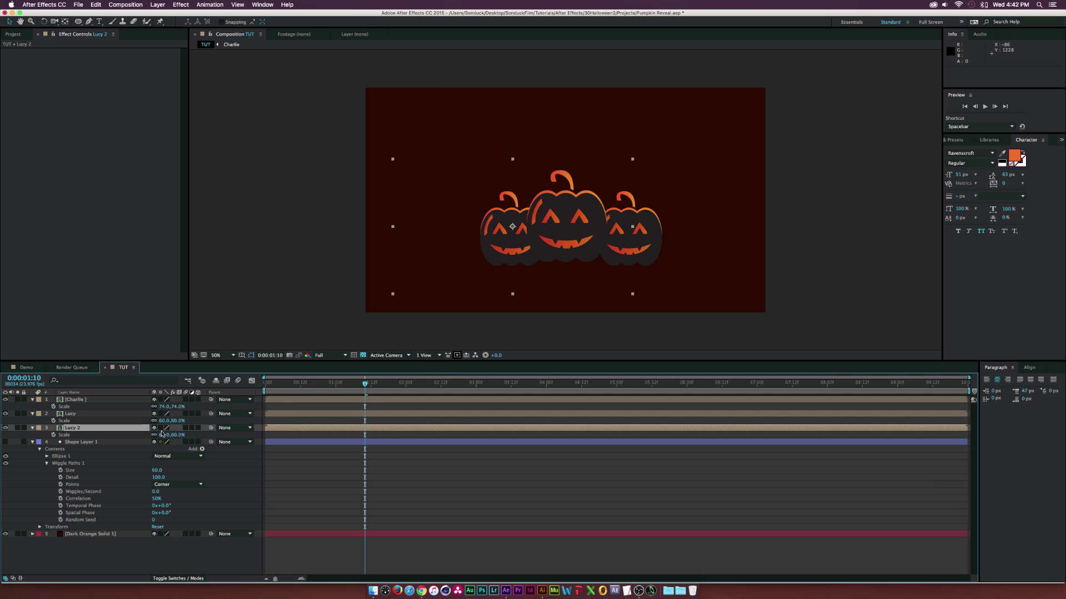
Fine-tune Lucy 2's Position to 691, 666 and briefly toggle the grass layer's visibility to check the arrangement
{"action": "key", "text": "p"}
{"action": "left_click_drag", "start_coordinate": [158, 436], "coordinate": [156, 438]}
{"action": "left_click", "coordinate": [6, 442]}
{"action": "left_click", "coordinate": [5, 442]}
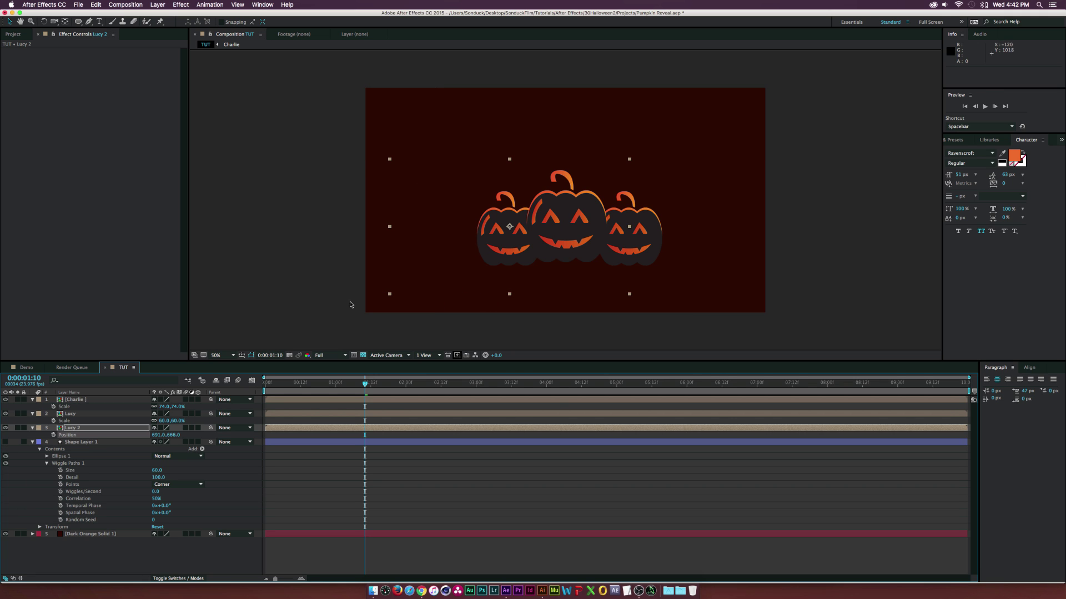
{"action": "left_click", "coordinate": [127, 566]}
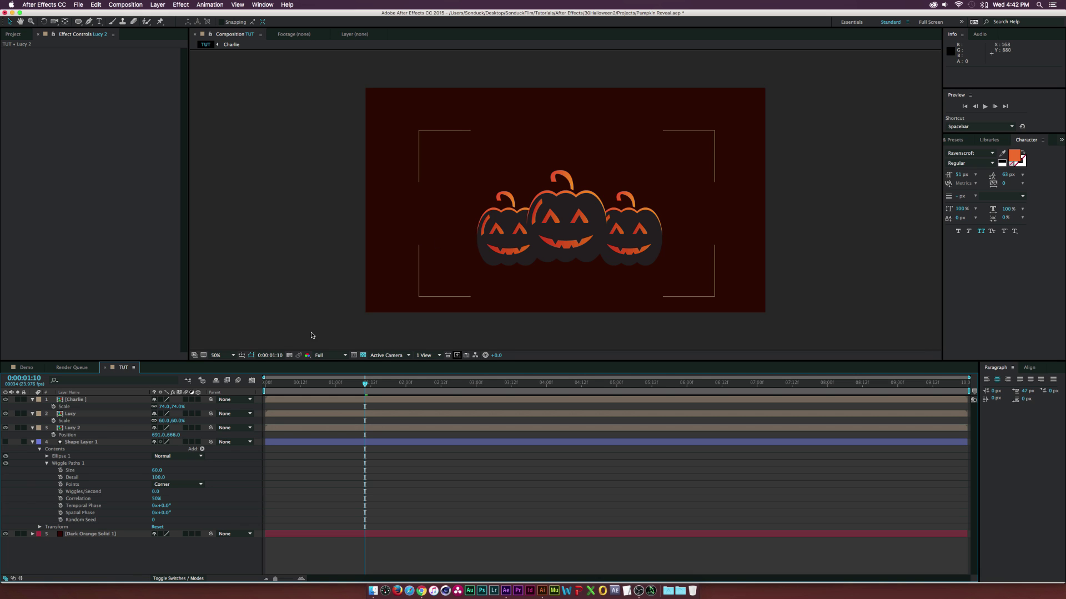
Add a white point light at 100% intensity with smooth falloff, and make the dark orange solid a 3D layer
{"action": "left_click", "coordinate": [157, 4]}
{"action": "mouse_move", "coordinate": [166, 14]}
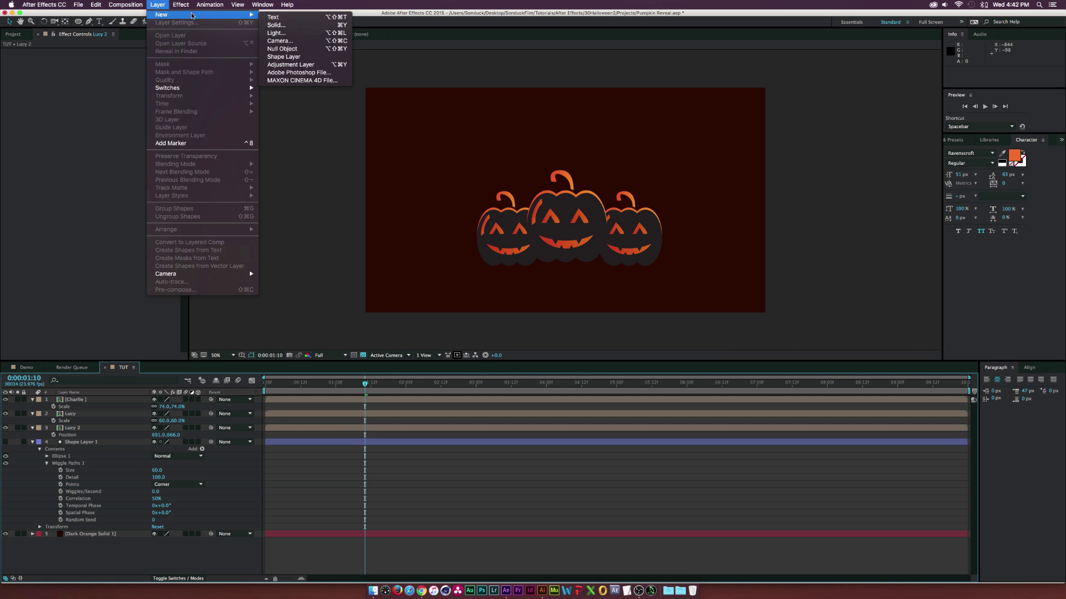
{"action": "left_click", "coordinate": [304, 33]}
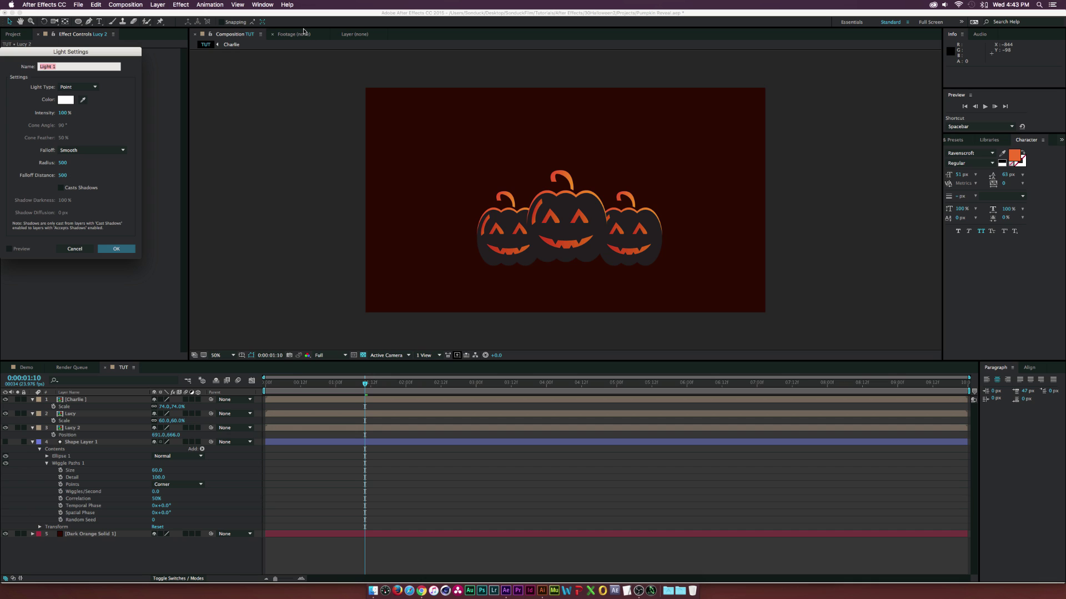
{"action": "left_click", "coordinate": [106, 249]}
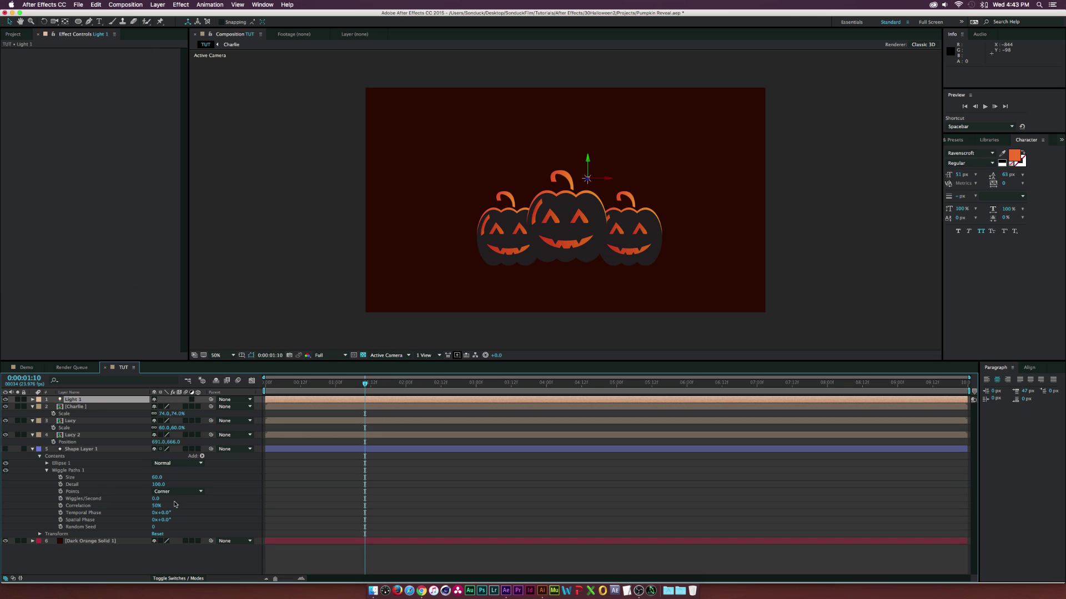
{"action": "left_click", "coordinate": [118, 541]}
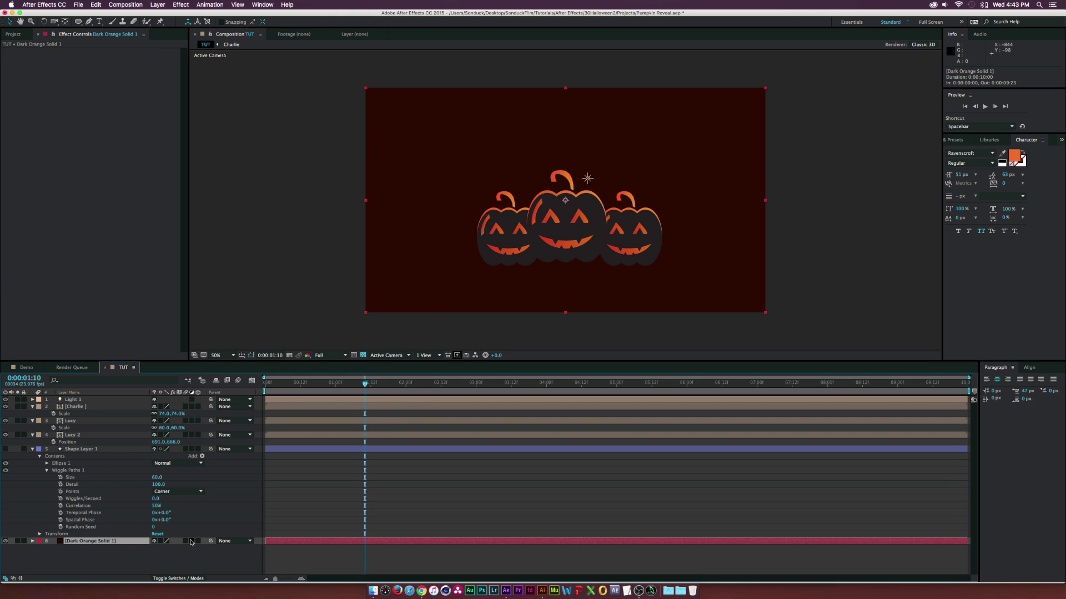
{"action": "left_click", "coordinate": [198, 541]}
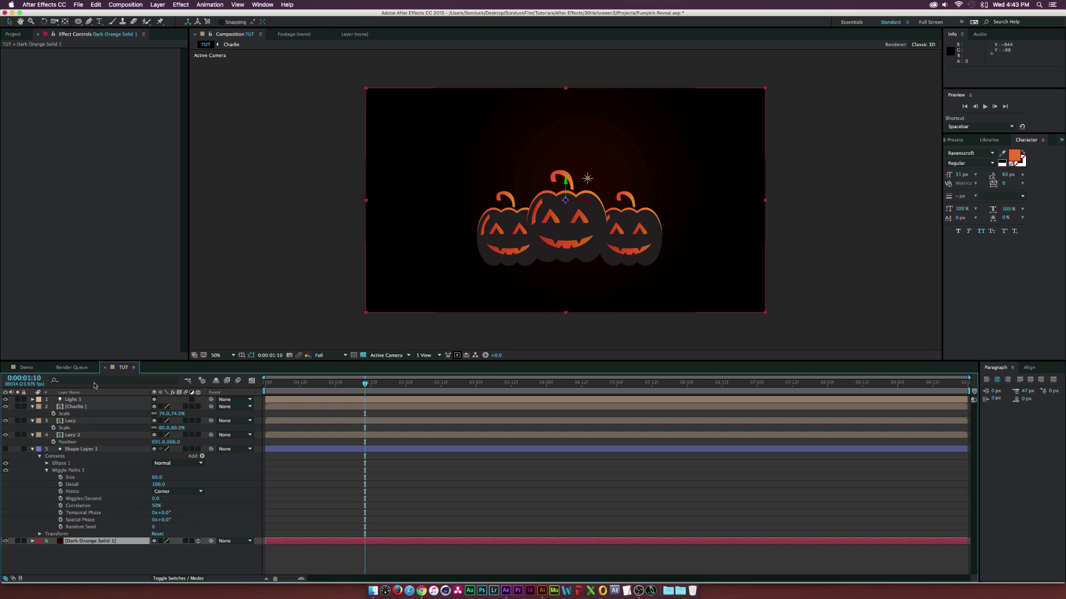
Adjust Light 1's Z position to bring it closer to the background solid, keeping X at 1040 and Y at 460
{"action": "left_click", "coordinate": [73, 400]}
{"action": "left_click", "coordinate": [32, 400]}
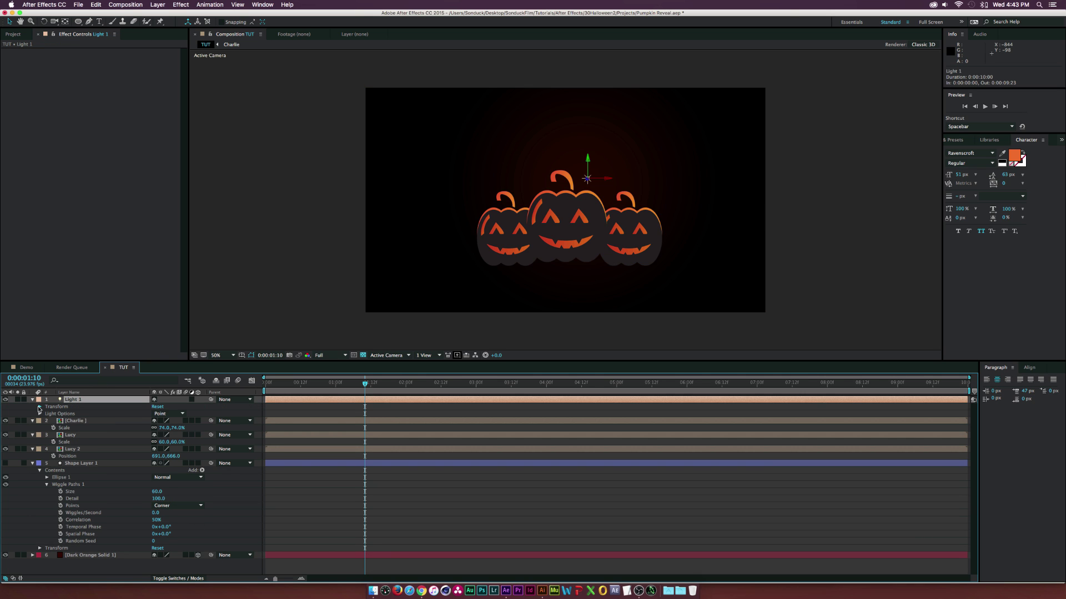
{"action": "key", "text": "shift+p"}
{"action": "left_click_drag", "start_coordinate": [192, 415], "coordinate": [166, 414]}
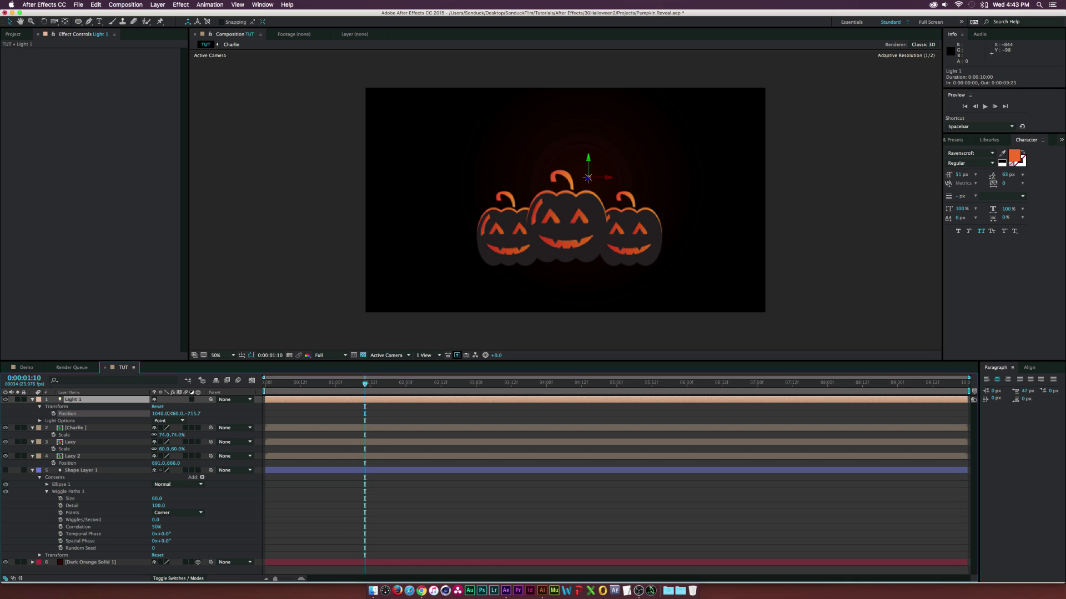
{"action": "left_click_drag", "start_coordinate": [161, 413], "coordinate": [176, 413]}
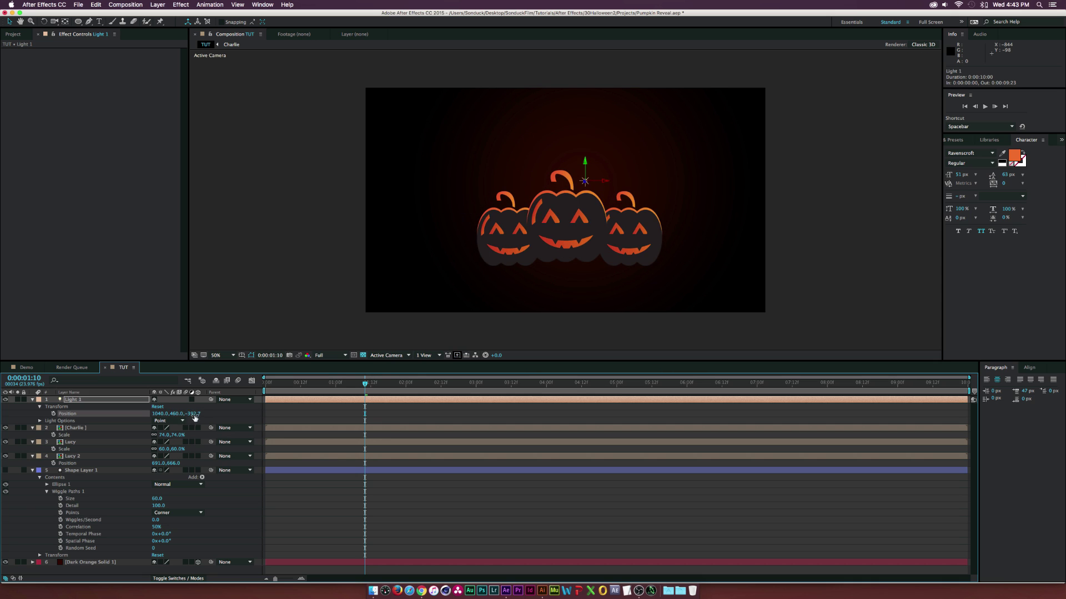
Expand Light 1's light options and set its intensity to 400%
{"action": "left_click", "coordinate": [39, 421]}
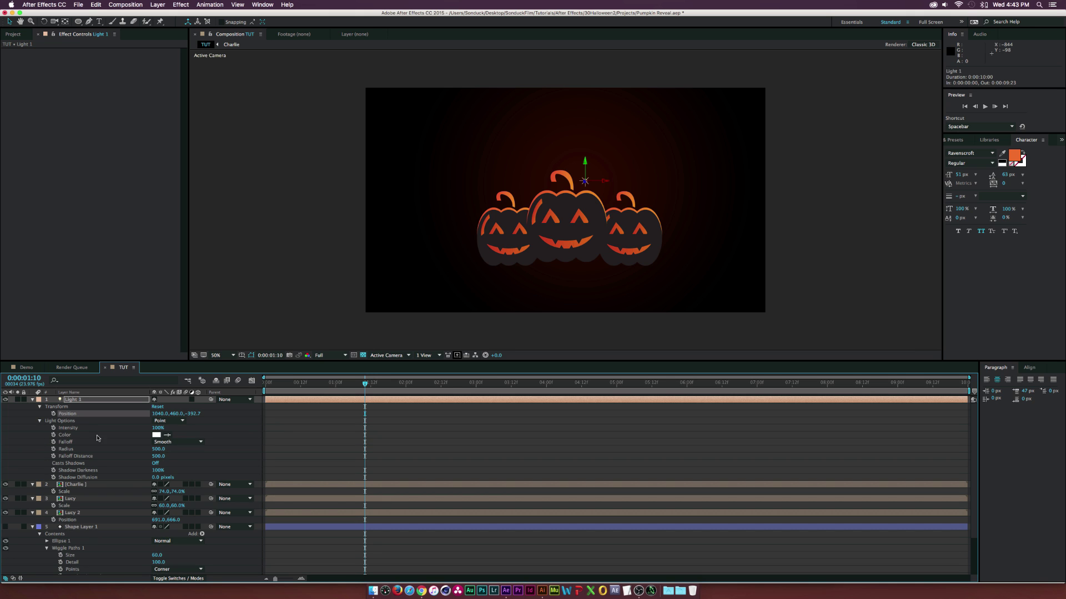
{"action": "left_click_drag", "start_coordinate": [156, 428], "coordinate": [202, 428]}
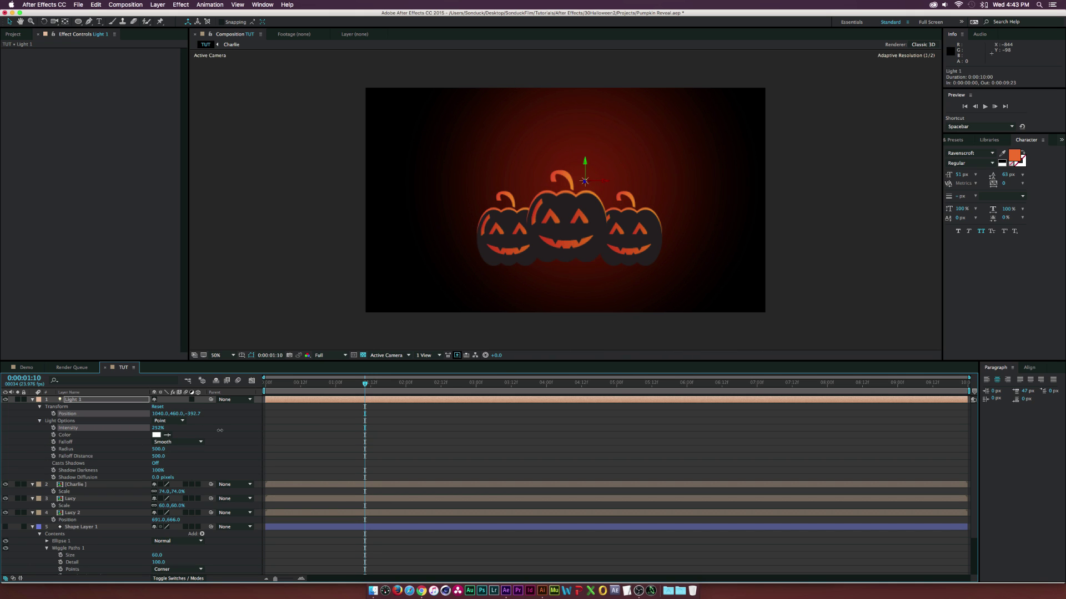
{"action": "left_click", "coordinate": [158, 428]}
{"action": "type", "text": "40"}
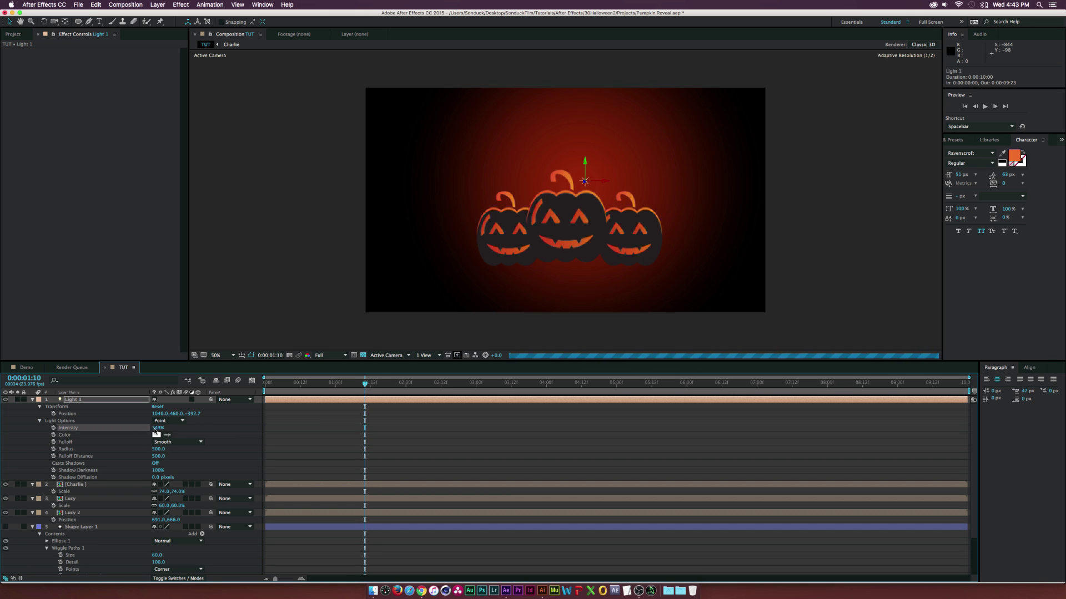
{"action": "type", "text": "0"}
{"action": "left_click", "coordinate": [176, 440]}
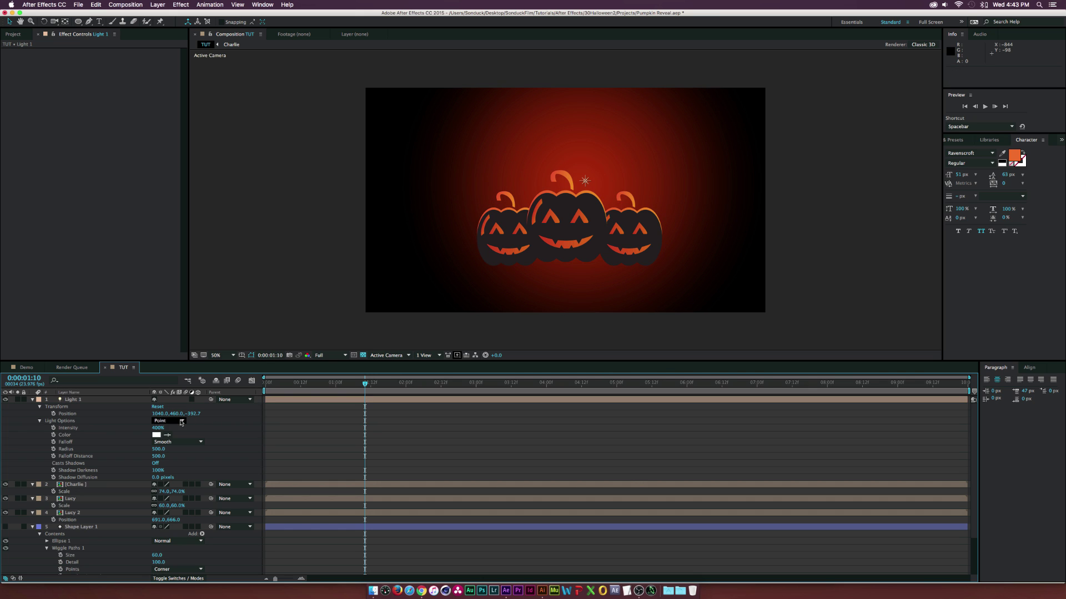
Give Light 1's intensity the expression wiggle(3,200), scrub through the flicker, and raise the light's radius to about 681
{"action": "left_click", "coordinate": [54, 428], "text": "alt"}
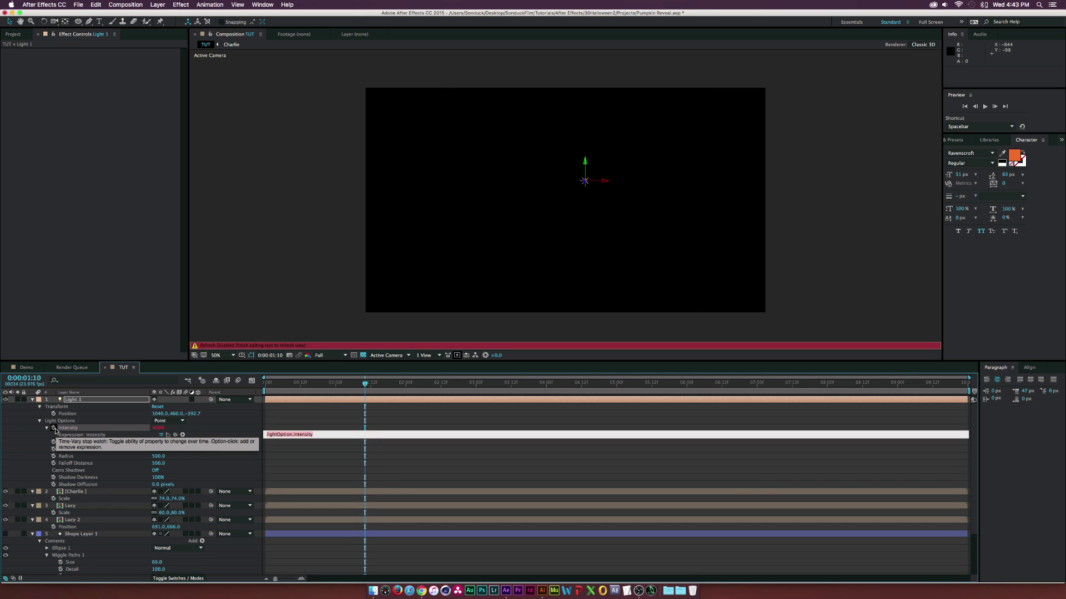
{"action": "type", "text": "wiggle"}
{"action": "type", "text": "(3,200)"}
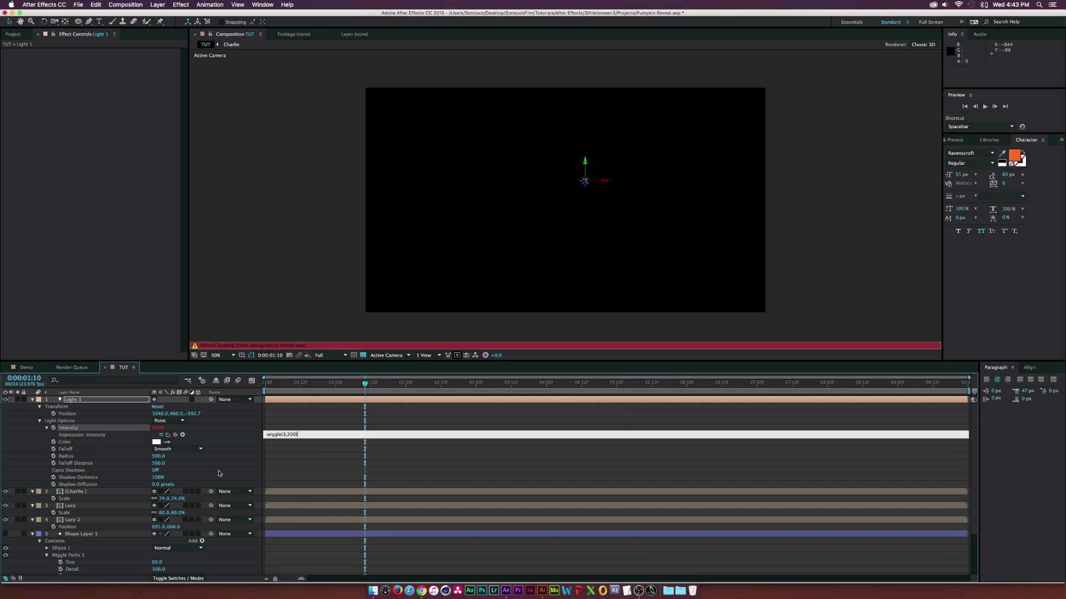
{"action": "left_click", "coordinate": [284, 468]}
{"action": "left_click_drag", "start_coordinate": [321, 385], "coordinate": [418, 385]}
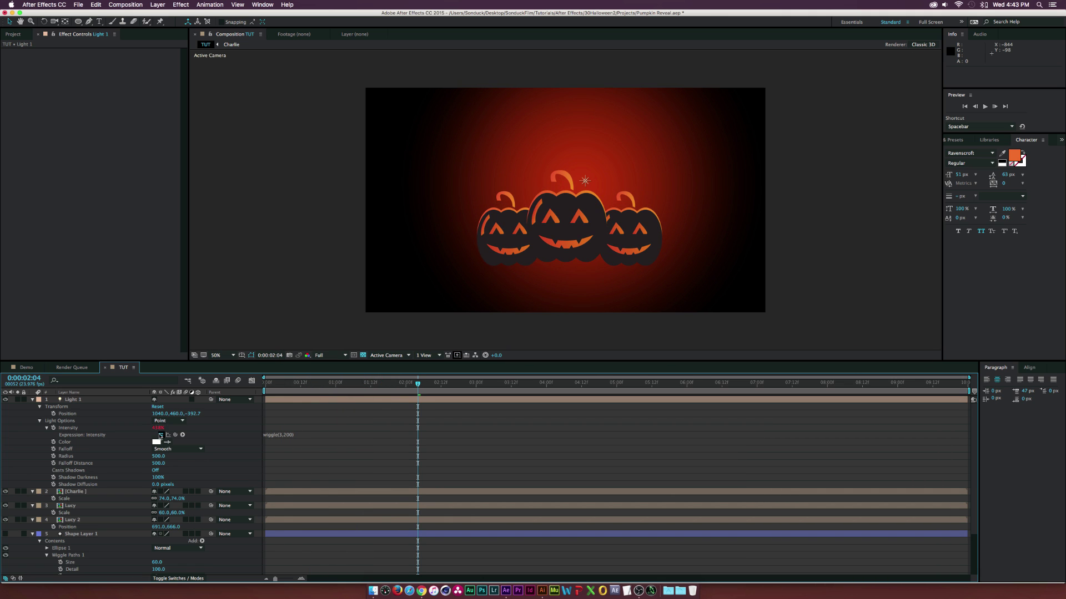
{"action": "left_click_drag", "start_coordinate": [155, 456], "coordinate": [227, 460]}
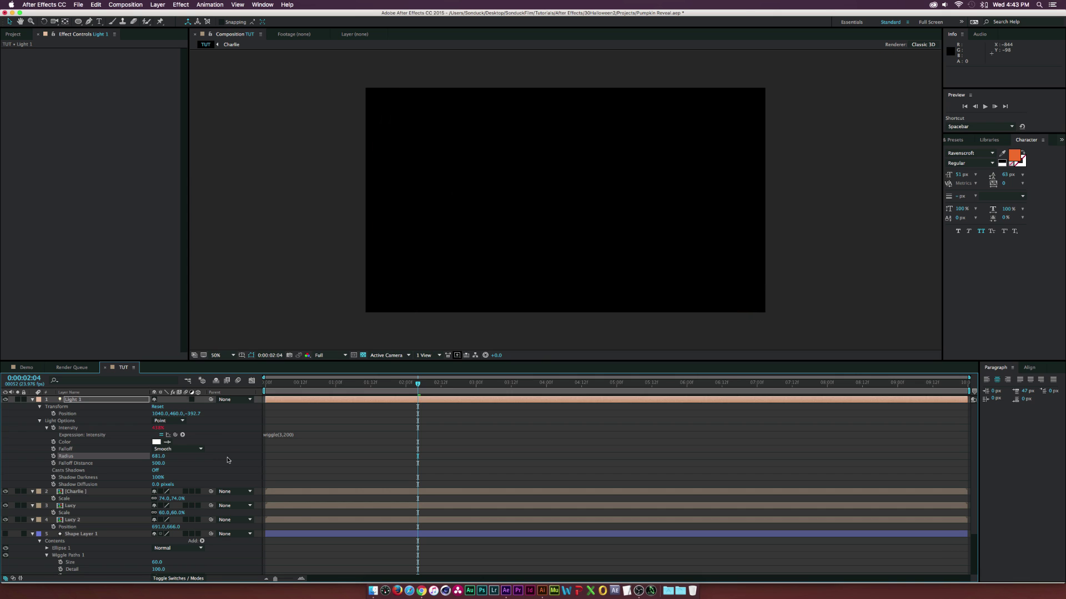
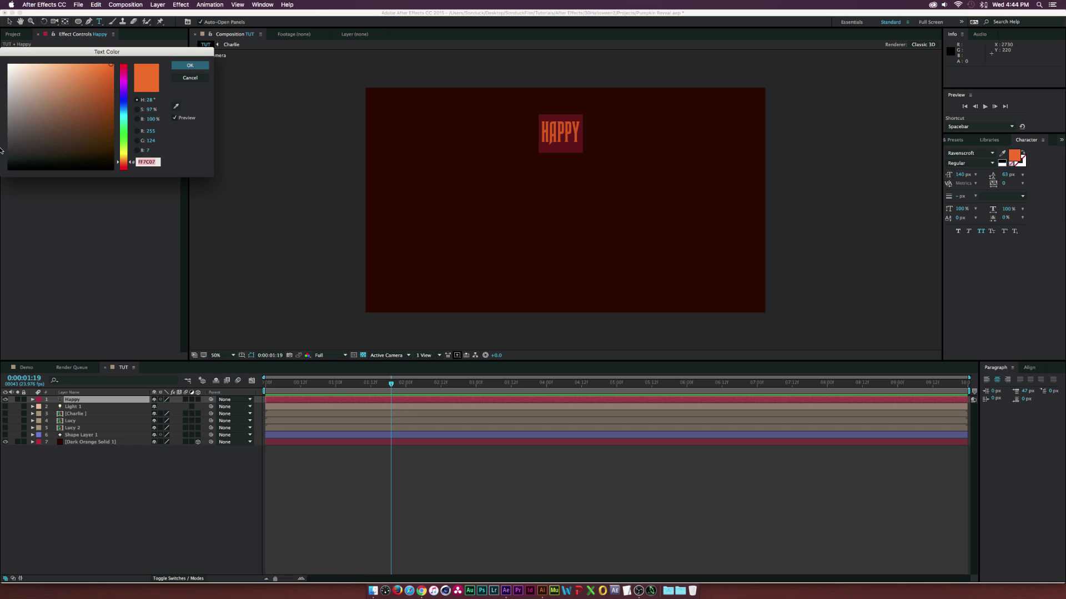
Set the HAPPY text's fill colour to black and leave text editing with the layer selected
{"action": "left_click", "coordinate": [189, 65]}
{"action": "left_click", "coordinate": [574, 132]}
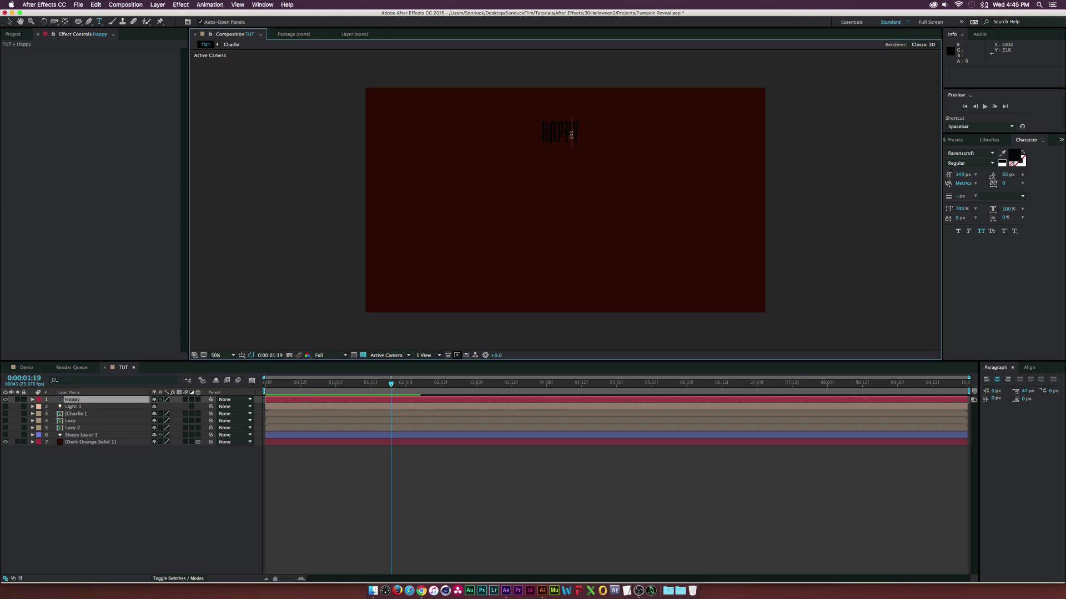
{"action": "left_click", "coordinate": [8, 21]}
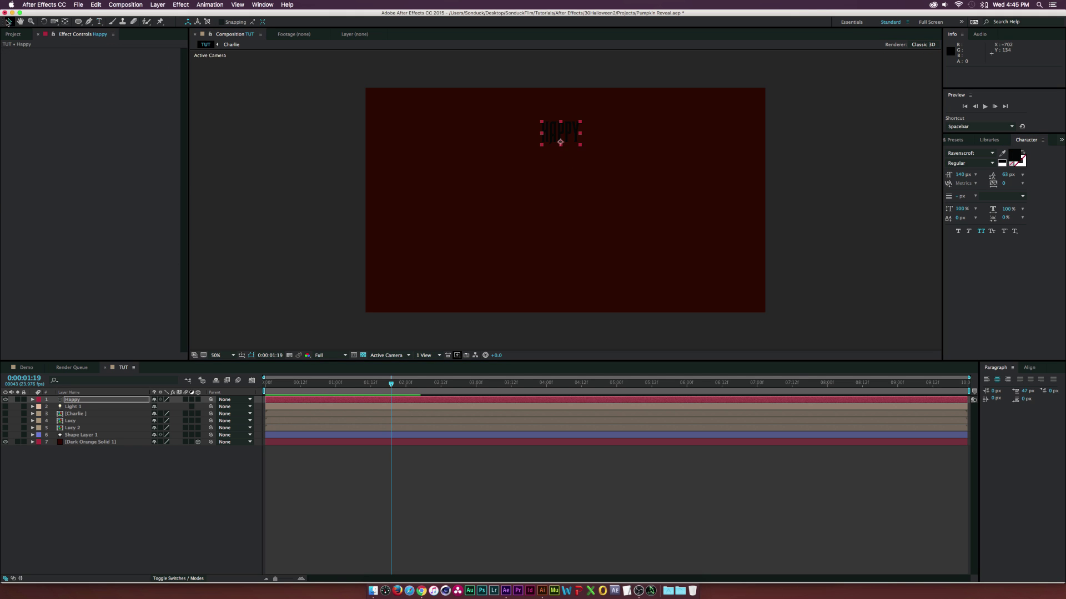
Apply a Drop Shadow effect to the Happy text layer and set its shadow colour to white, ffffff
{"action": "left_click", "coordinate": [179, 4]}
{"action": "mouse_move", "coordinate": [222, 146]}
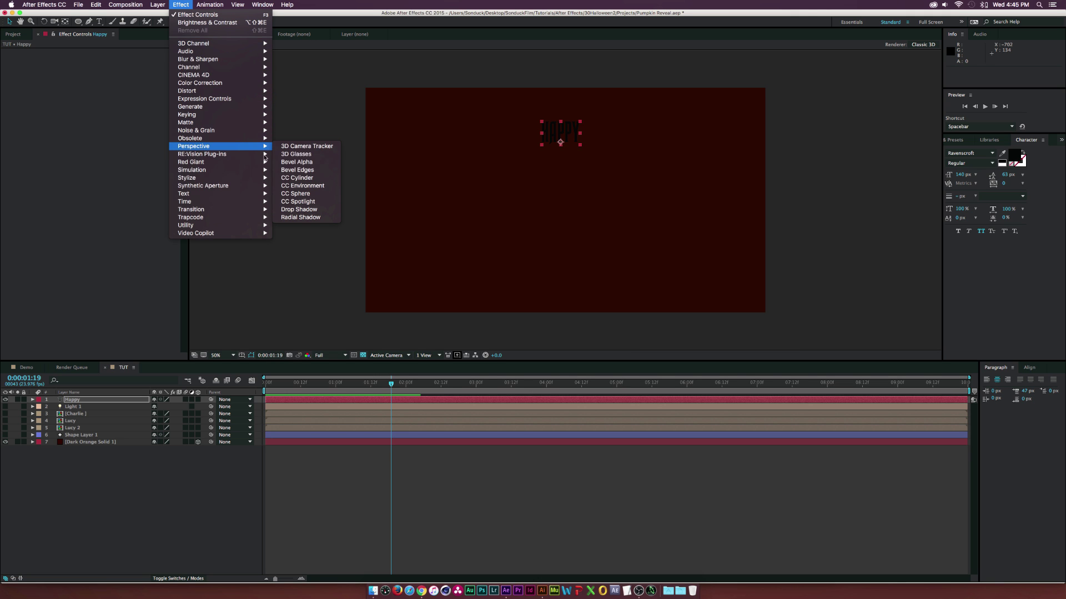
{"action": "left_click", "coordinate": [300, 210]}
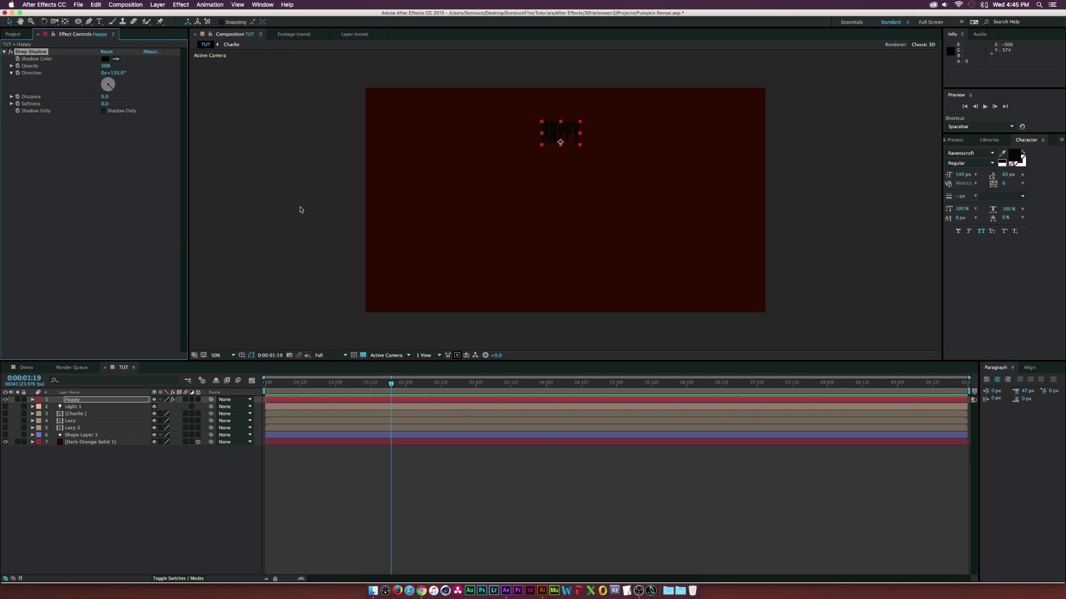
{"action": "left_click", "coordinate": [104, 58]}
{"action": "type", "text": "ffffff"}
{"action": "left_click", "coordinate": [190, 65]}
{"action": "left_click", "coordinate": [119, 166]}
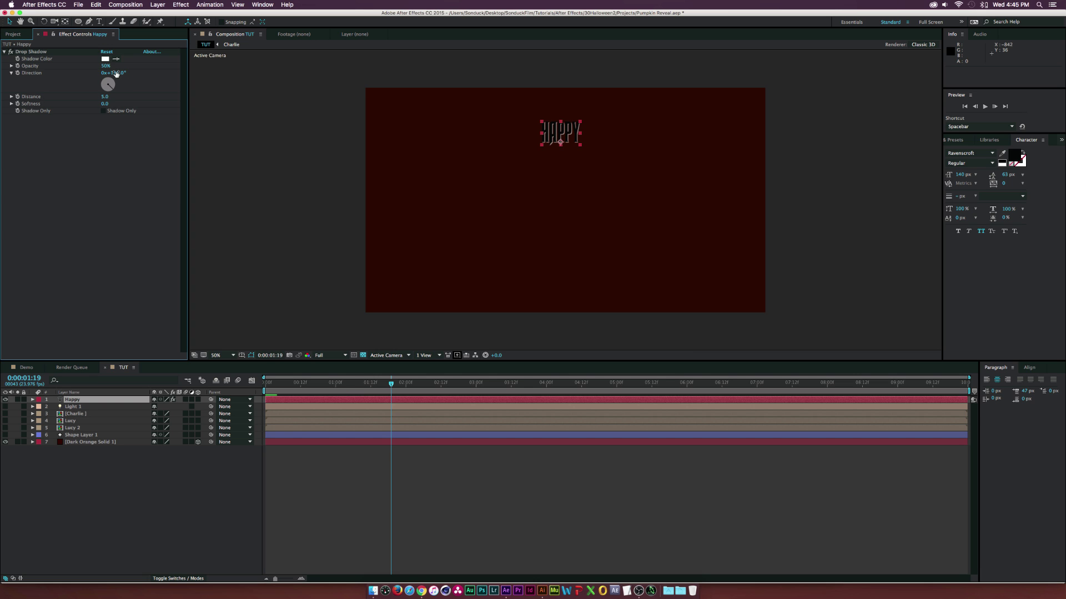
Set the drop shadow's direction to 217°, its opacity to 100% and its distance to 2
{"action": "left_click_drag", "start_coordinate": [118, 74], "coordinate": [157, 77]}
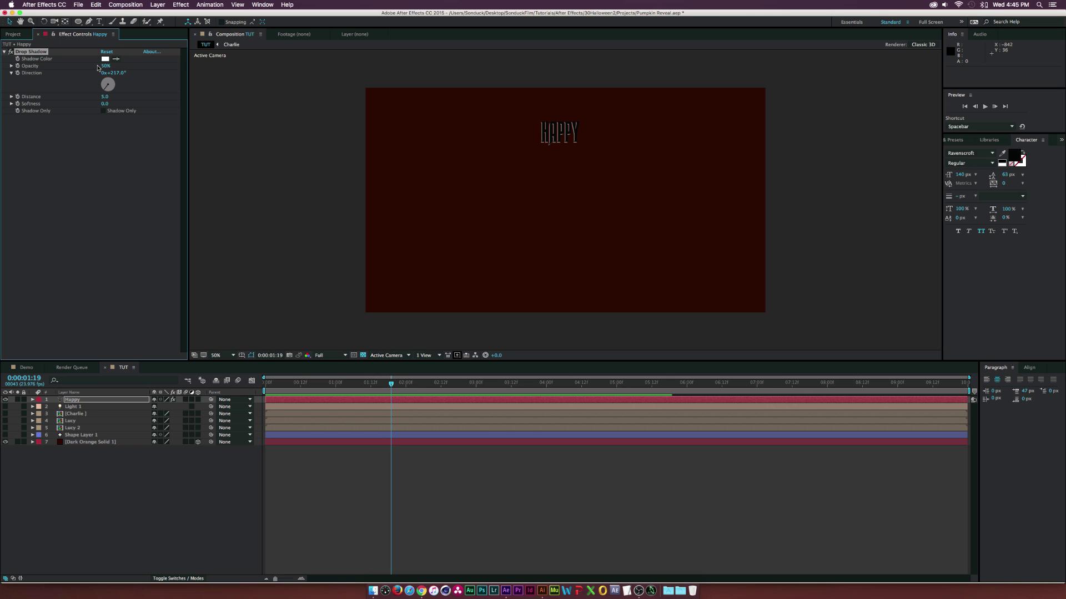
{"action": "left_click_drag", "start_coordinate": [104, 66], "coordinate": [159, 260]}
{"action": "left_click", "coordinate": [187, 501]}
{"action": "left_click_drag", "start_coordinate": [106, 99], "coordinate": [117, 212]}
{"action": "left_click", "coordinate": [125, 522]}
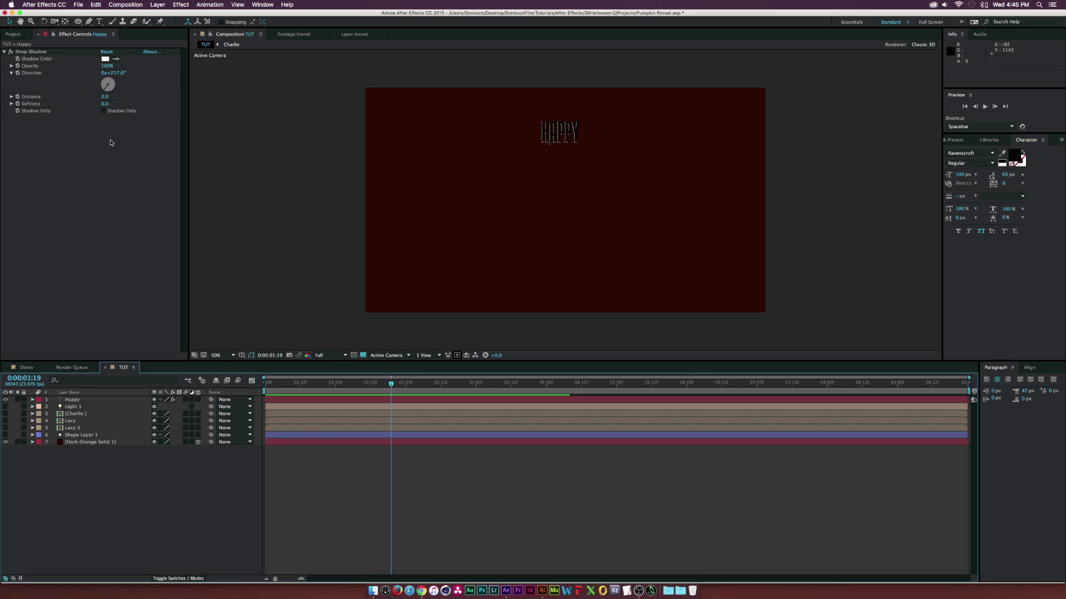
Enlarge the HAPPY text to 244 px and move it to about 1008, 312
{"action": "left_click_drag", "start_coordinate": [966, 175], "coordinate": [1016, 175]}
{"action": "left_click", "coordinate": [82, 402]}
{"action": "left_click_drag", "start_coordinate": [565, 128], "coordinate": [583, 142]}
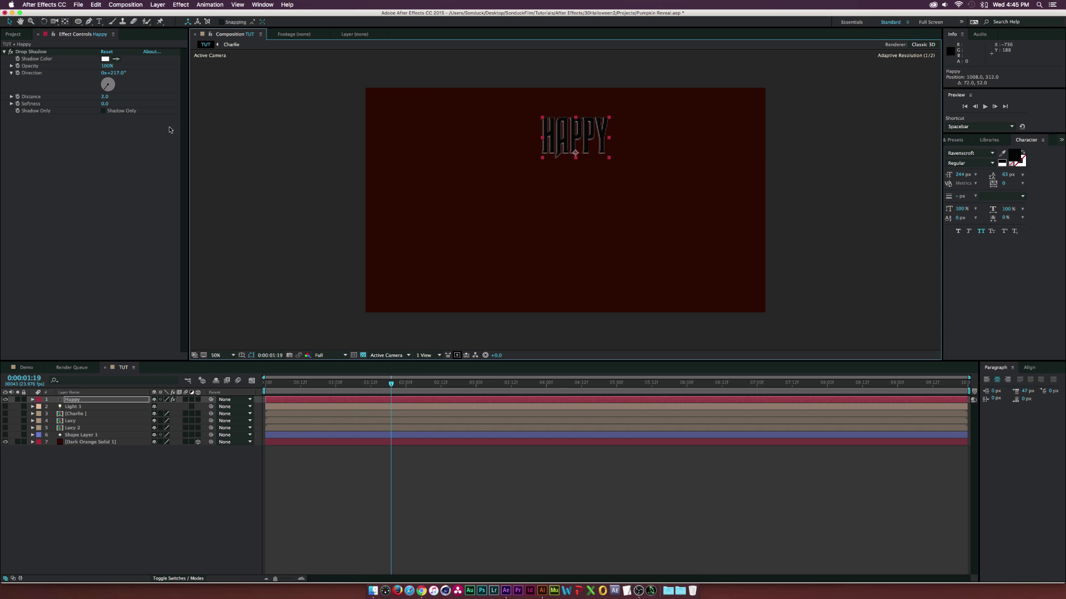
Duplicate the Drop Shadow effect three times to build a stack of four white shadows on the Happy text
{"action": "left_click", "coordinate": [31, 52]}
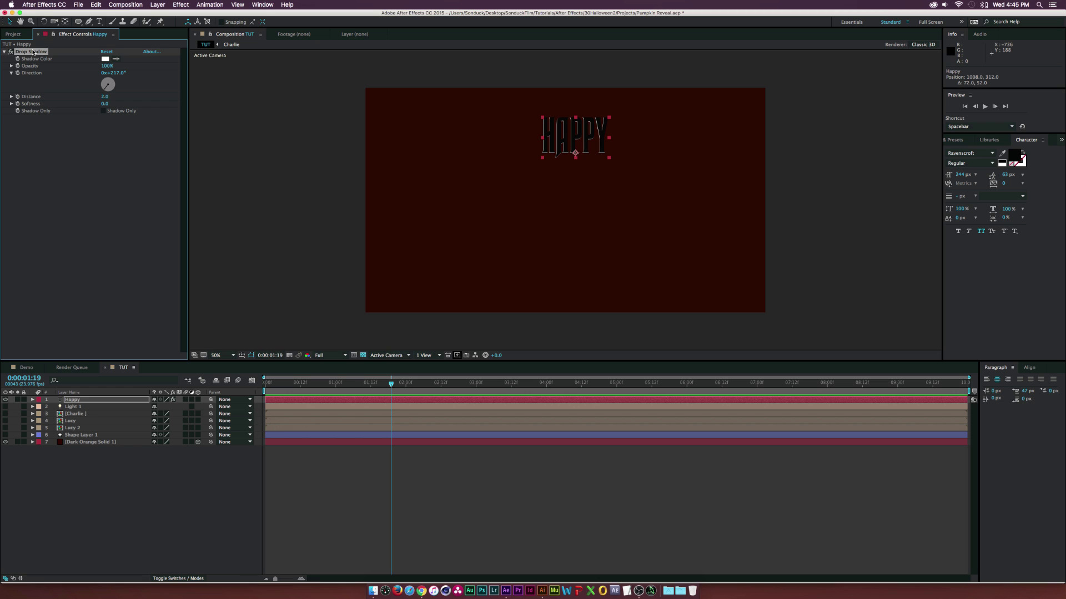
{"action": "key", "text": "super+d"}
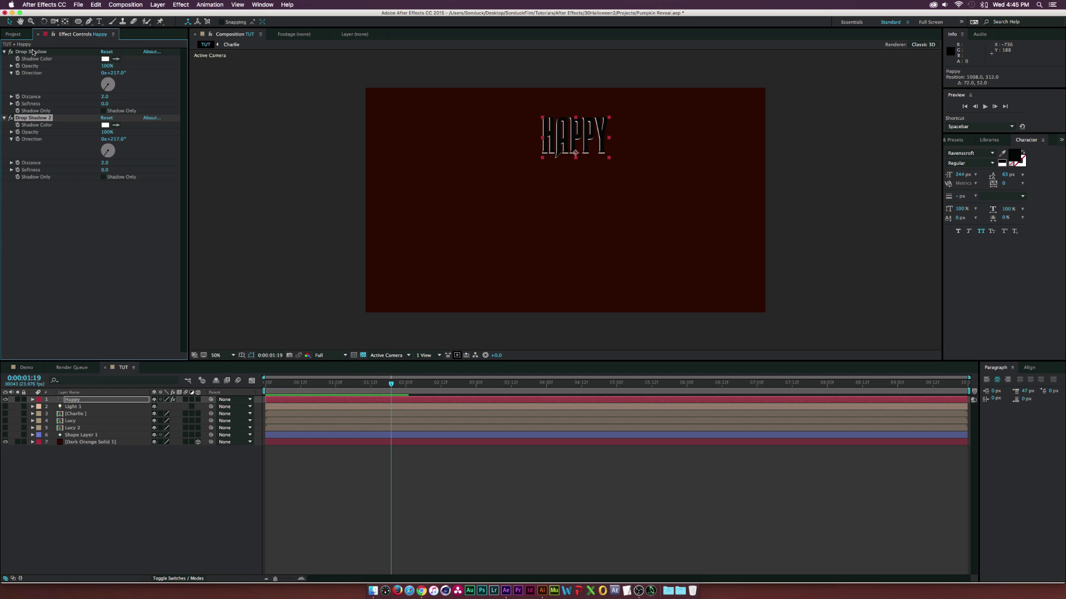
{"action": "key", "text": "super+d"}
{"action": "key", "text": "super+d"}
{"action": "left_click", "coordinate": [174, 475]}
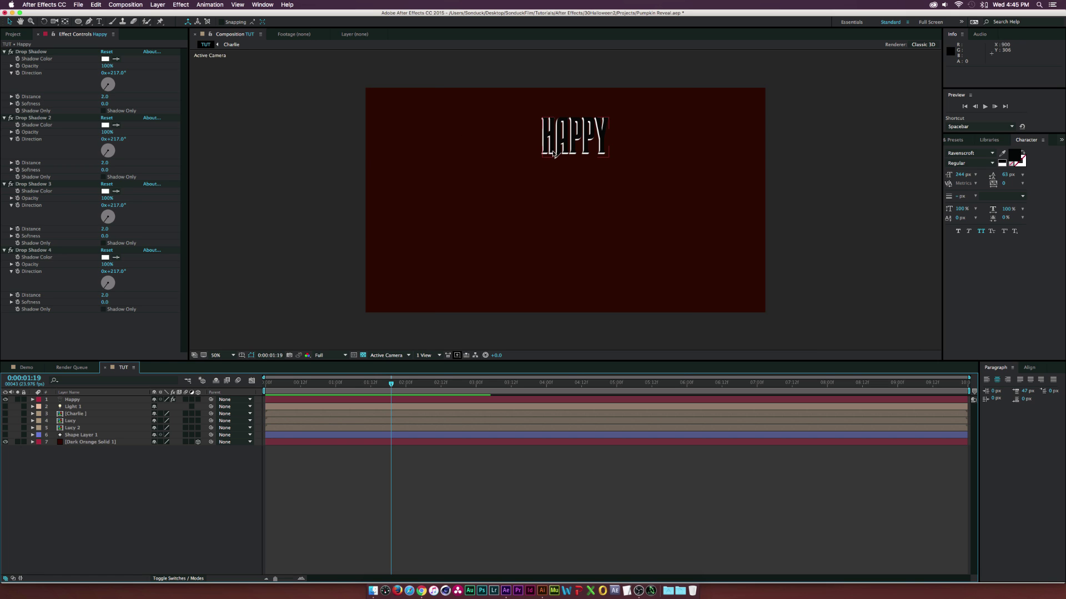
Try multiplying the selected drop shadows for a thicker extrusion, and undo the extra copies to return to a stack of four
{"action": "left_click", "coordinate": [28, 51]}
{"action": "left_click", "coordinate": [34, 250], "text": "super"}
{"action": "key", "text": "super+d"}
{"action": "key", "text": "super+d"}
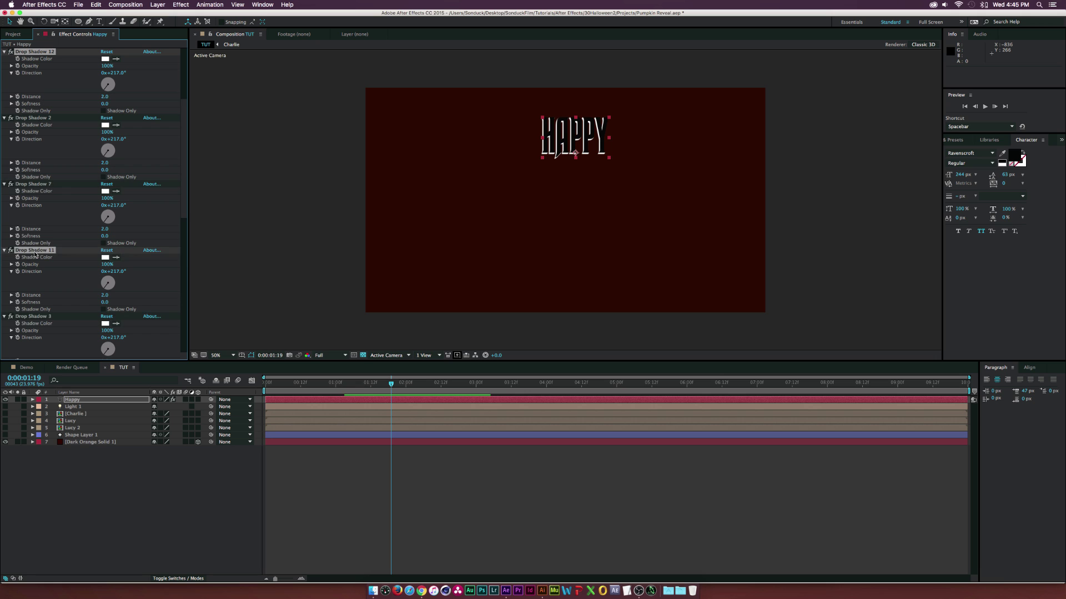
{"action": "left_click", "coordinate": [114, 527]}
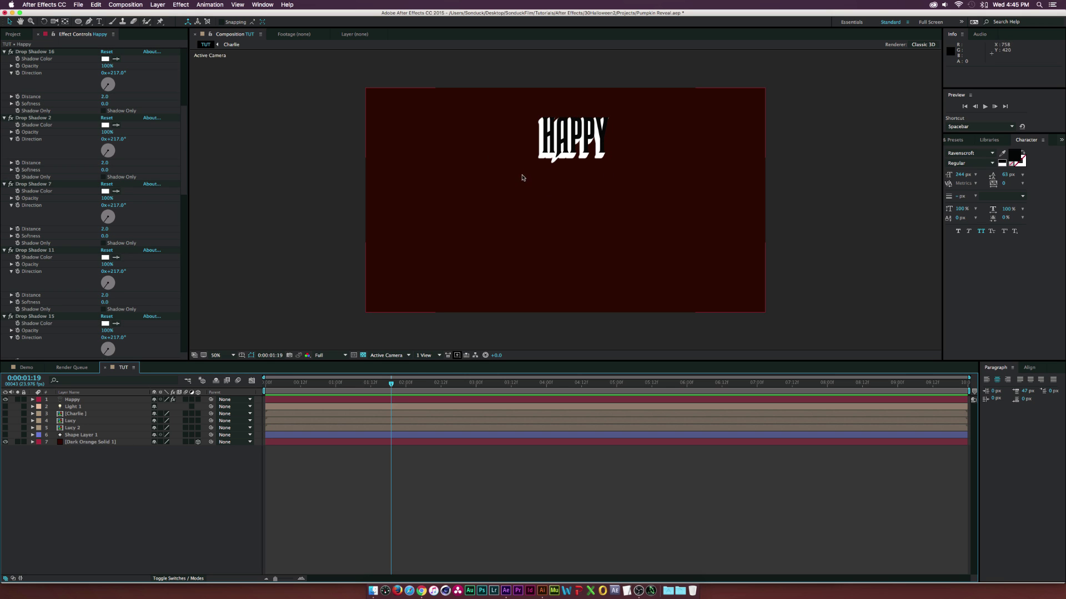
{"action": "key", "text": "super+z"}
{"action": "key", "text": "super+z"}
{"action": "key", "text": "super+z"}
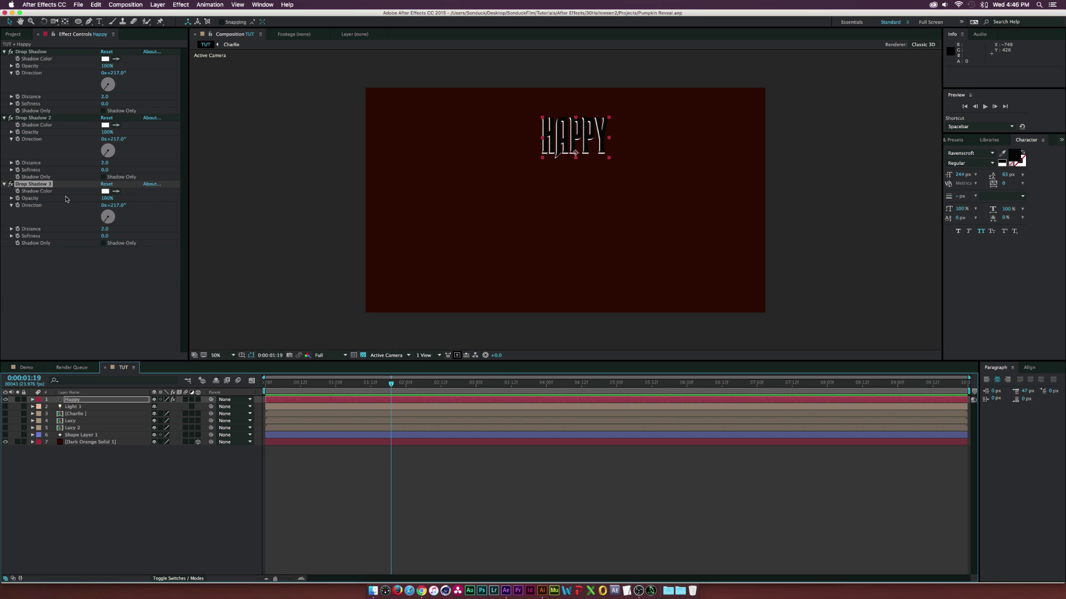
{"action": "key", "text": "super+d"}
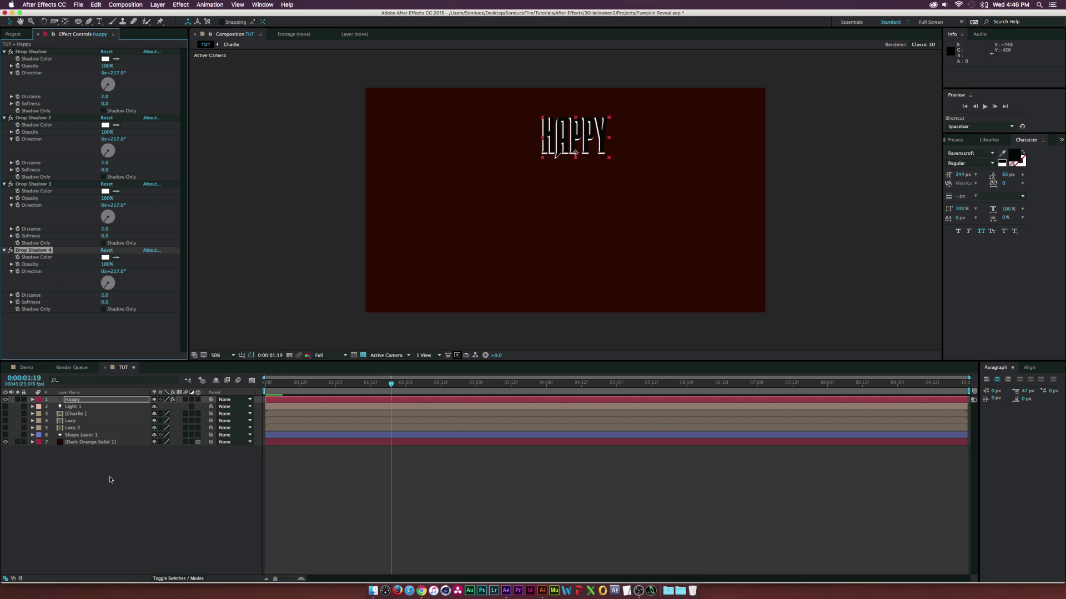
Apply a Tint effect to the Happy layer beneath its drop shadows
{"action": "left_click", "coordinate": [75, 400]}
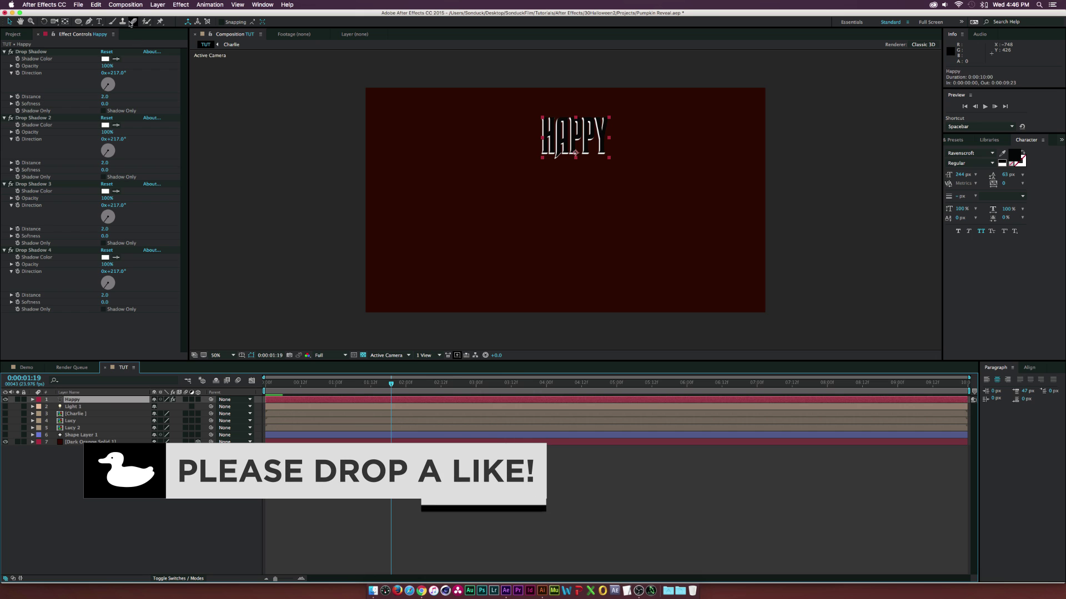
{"action": "left_click", "coordinate": [173, 5]}
{"action": "mouse_move", "coordinate": [222, 82]}
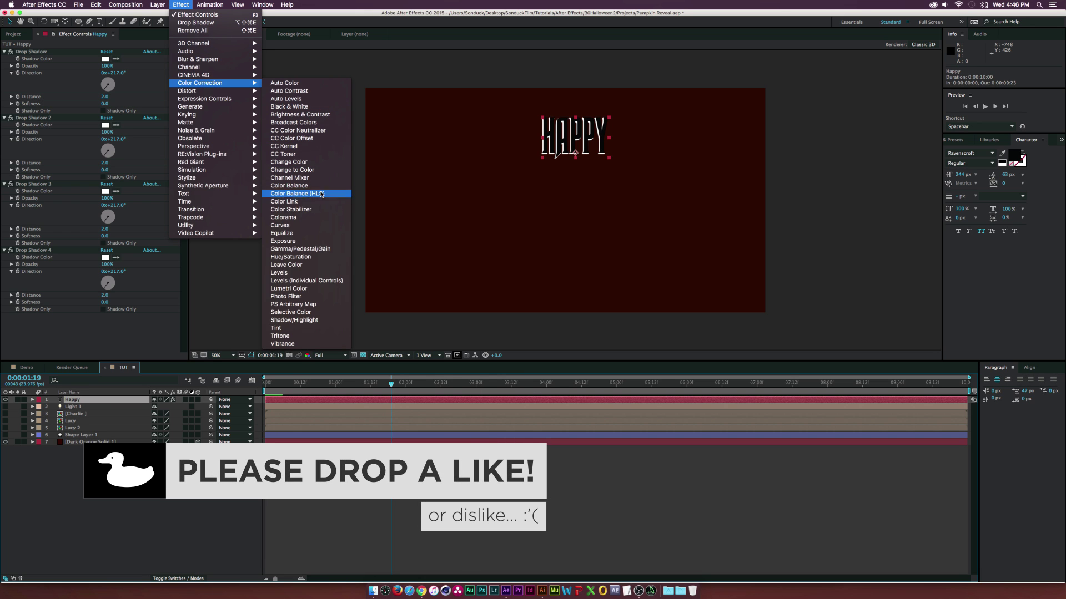
{"action": "left_click", "coordinate": [280, 328]}
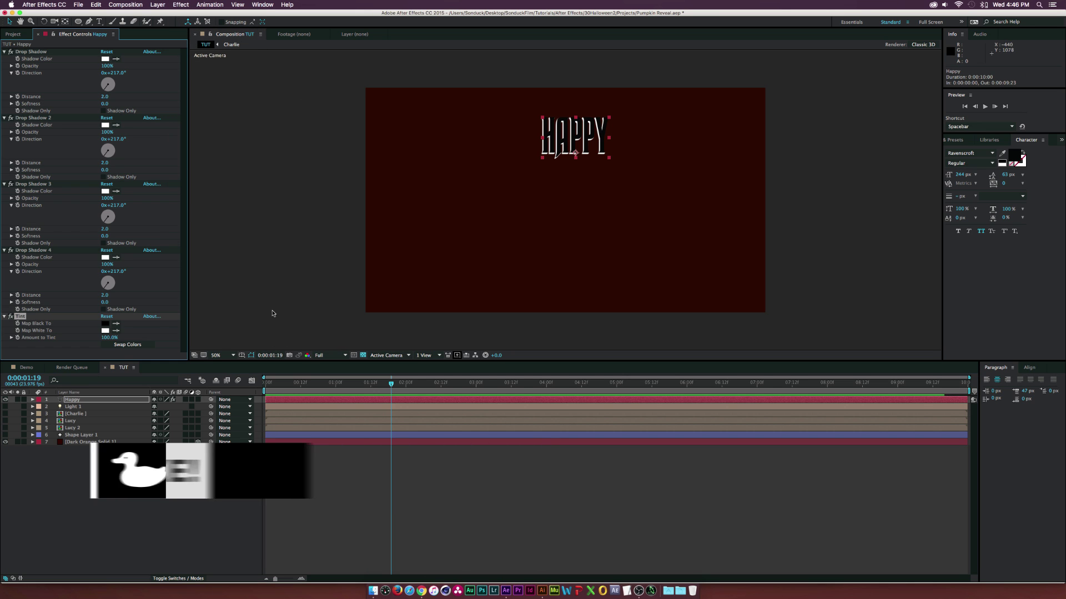
Add the expression wiggle(3,50) to the Tint effect's Map White To colour and scrub through the timeline to check it
{"action": "left_click", "coordinate": [18, 331], "text": "alt"}
{"action": "type", "text": "wiggle(3,50"}
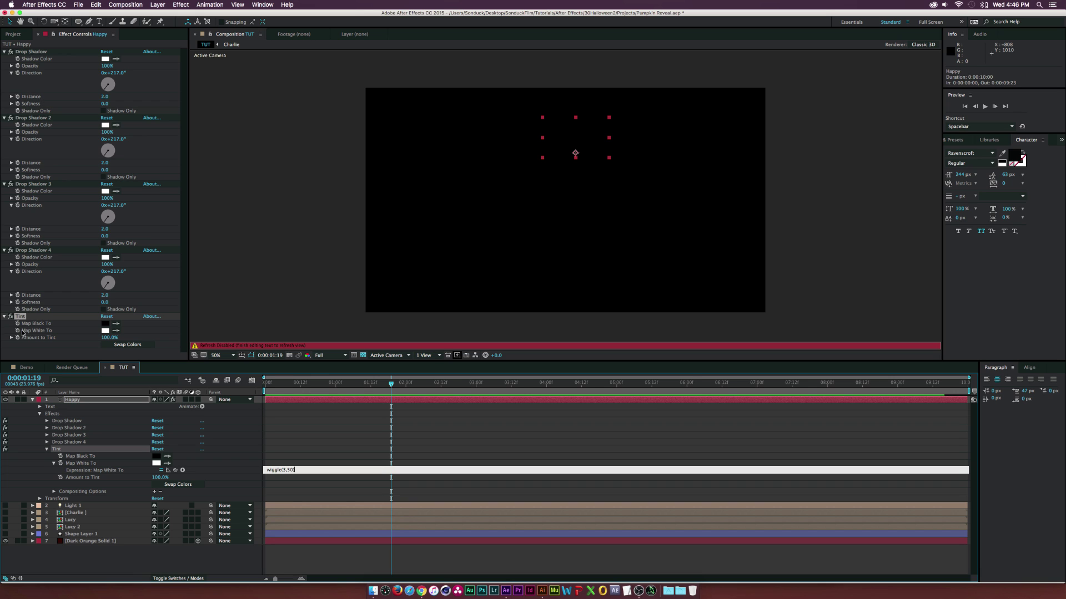
{"action": "left_click", "coordinate": [305, 446]}
{"action": "left_click_drag", "start_coordinate": [303, 383], "coordinate": [371, 407]}
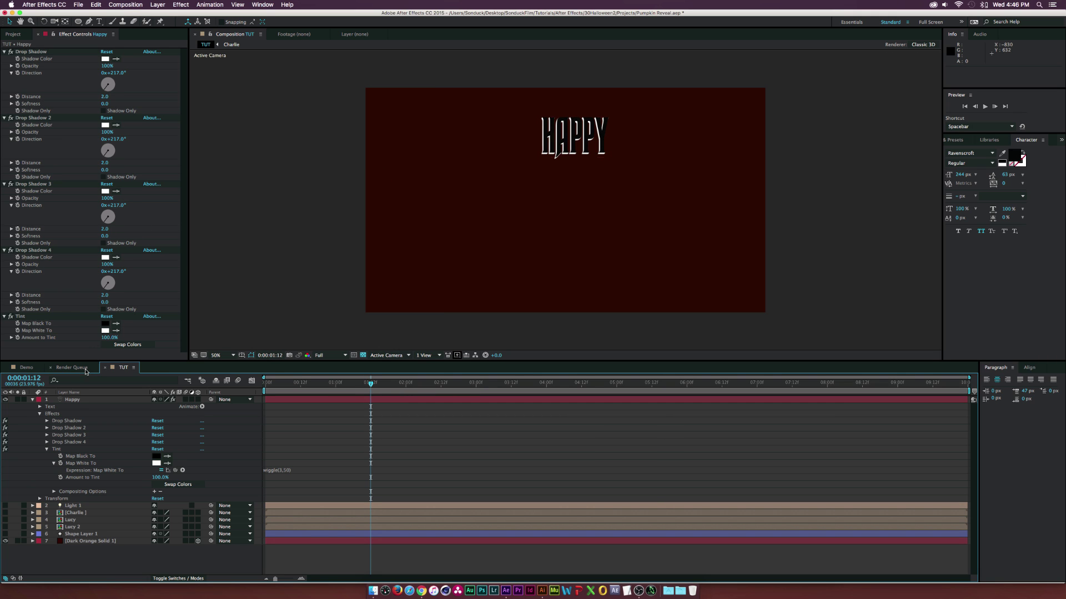
Duplicate the Happy text layer and move the copy straight down to 1008, 564
{"action": "left_click", "coordinate": [79, 400]}
{"action": "key", "text": "ctrl+d"}
{"action": "left_click_drag", "start_coordinate": [586, 149], "coordinate": [589, 198]}
Change the lower text copy's wording to Halloween
{"action": "key", "text": "ctrl+t"}
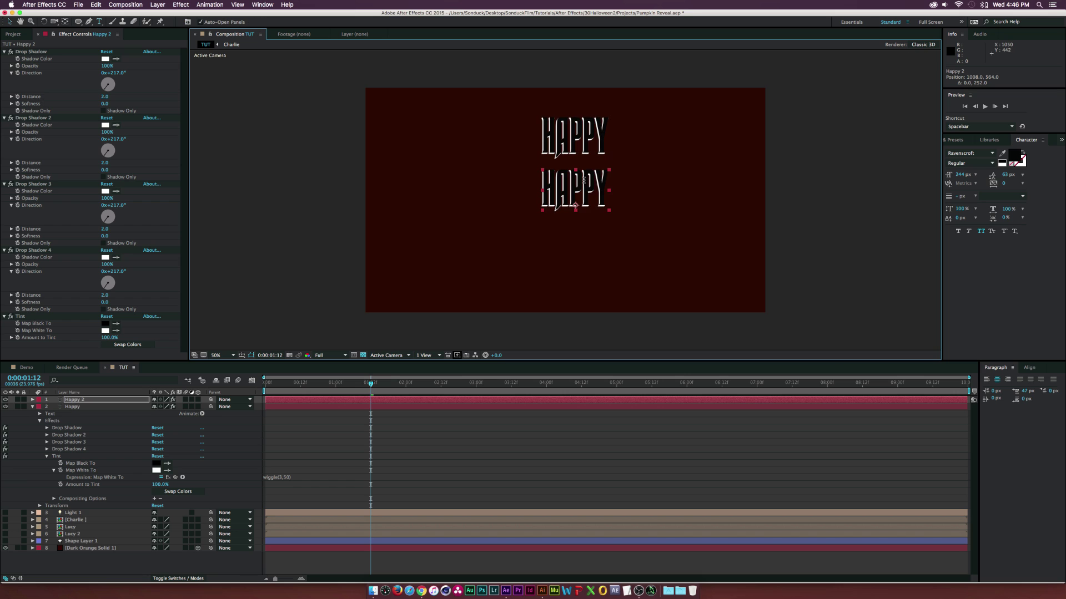
{"action": "double_click", "coordinate": [580, 192]}
{"action": "type", "text": "Hallo"}
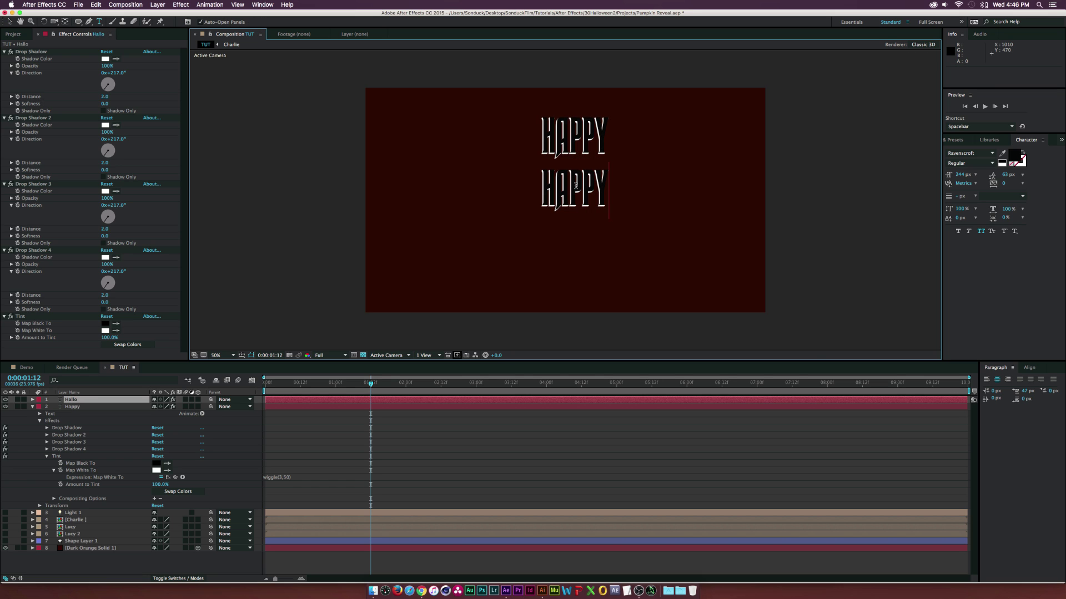
{"action": "type", "text": "ween"}
{"action": "key", "text": "Escape"}
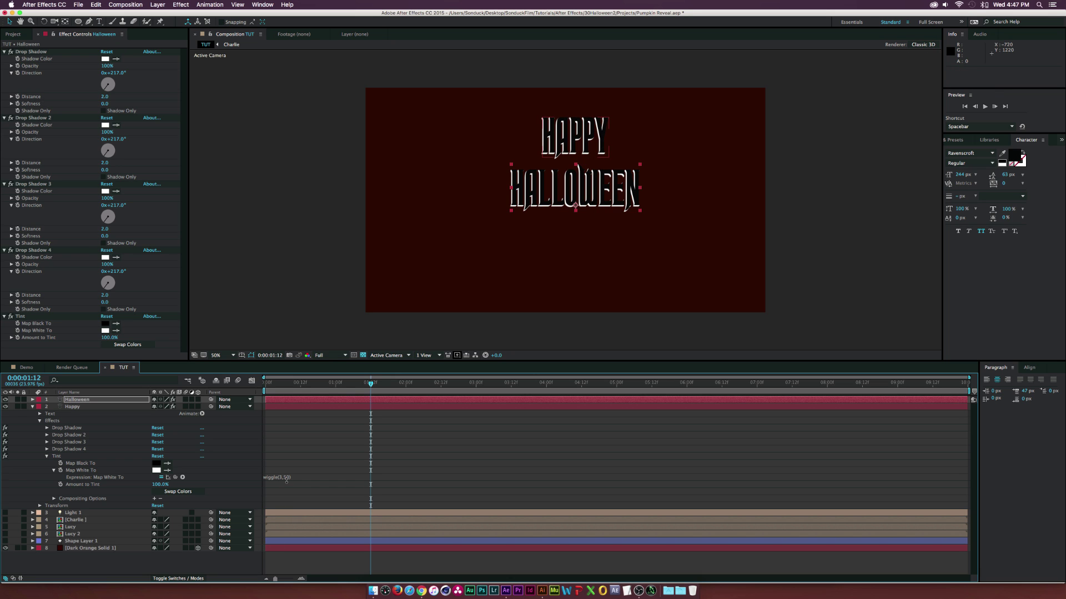
Change the Happy layer's Map White To expression to wiggle(1,50), preview from the start, and collapse the layer's properties
{"action": "left_click", "coordinate": [290, 477]}
{"action": "left_click", "coordinate": [285, 477]}
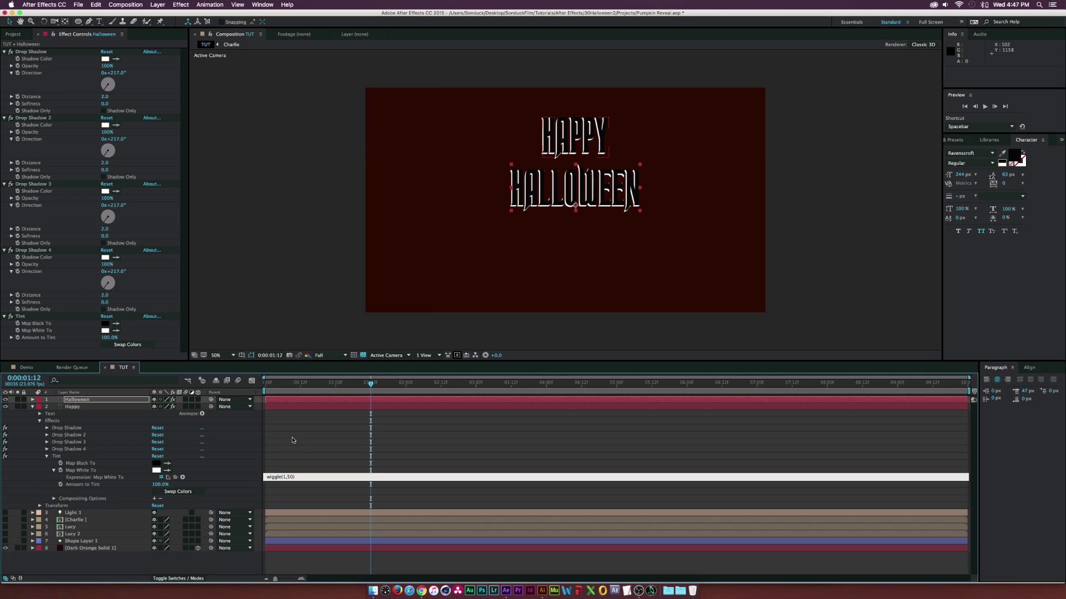
{"action": "left_click", "coordinate": [293, 440]}
{"action": "left_click", "coordinate": [262, 383]}
{"action": "key", "text": "space"}
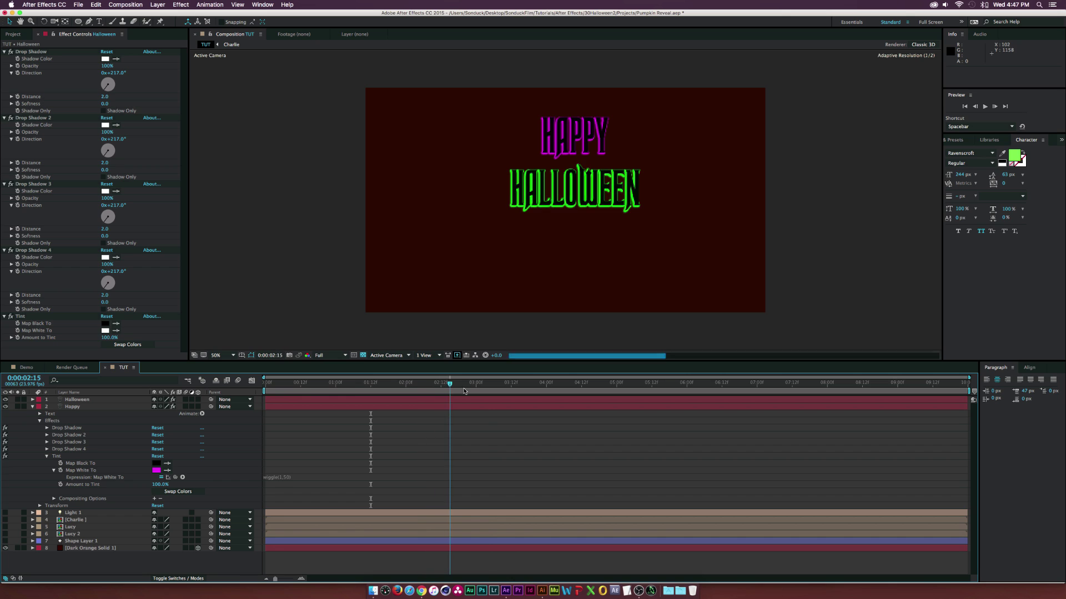
{"action": "key", "text": "space"}
{"action": "left_click", "coordinate": [33, 407]}
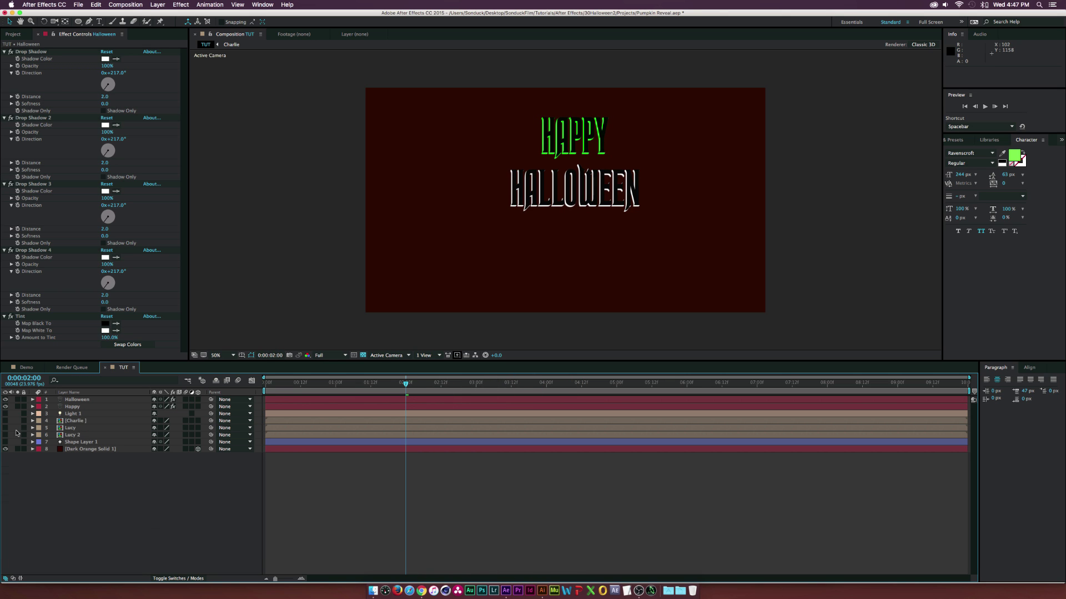
Show the light and pumpkin layers again and nudge the Happy and Halloween text layers upward together
{"action": "left_click", "coordinate": [6, 442]}
{"action": "left_click", "coordinate": [6, 443]}
{"action": "left_click", "coordinate": [69, 407]}
{"action": "left_click", "coordinate": [69, 400], "text": "shift"}
{"action": "key", "text": "shift+Up"}
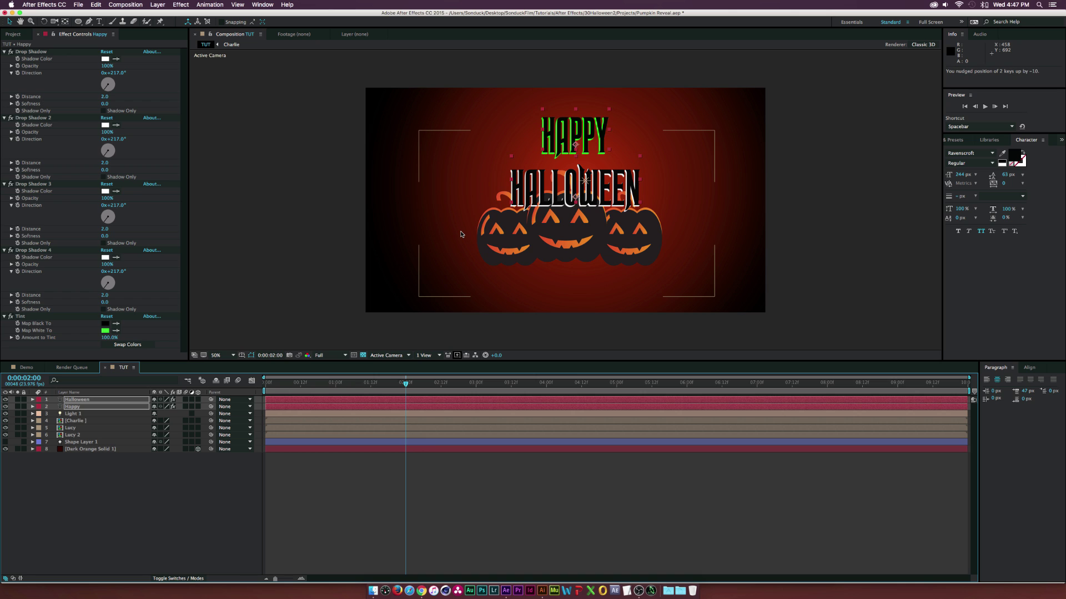
{"action": "left_click", "coordinate": [478, 284]}
Scale the Happy text layer down to 58%
{"action": "left_click", "coordinate": [72, 407]}
{"action": "key", "text": "s"}
{"action": "left_click_drag", "start_coordinate": [166, 416], "coordinate": [92, 399]}
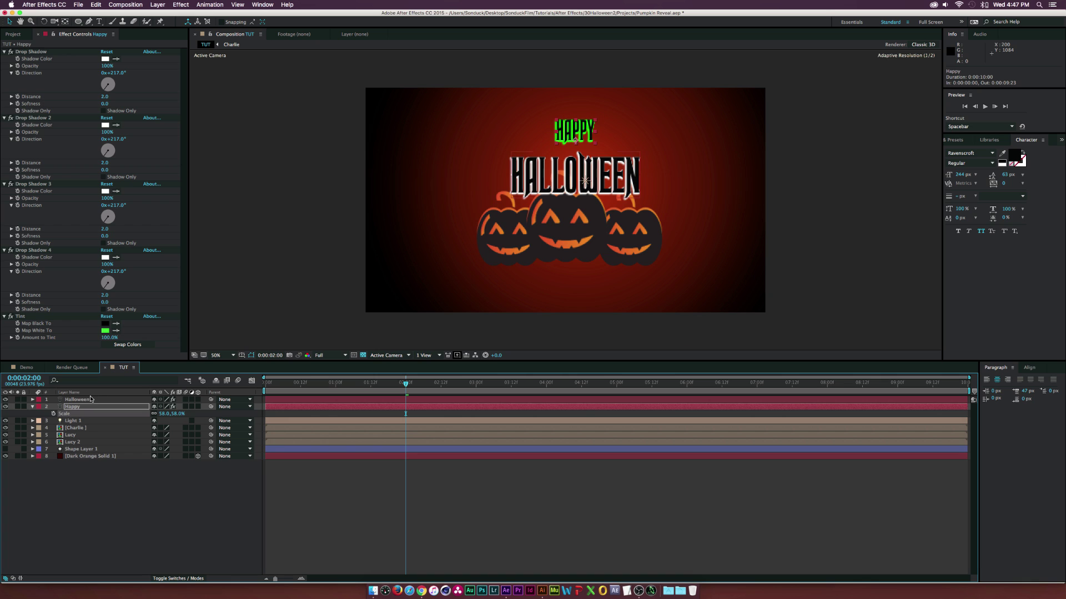
Move the Halloween text up closer beneath Happy and shift both text layers upward together above the pumpkins
{"action": "left_click", "coordinate": [90, 399]}
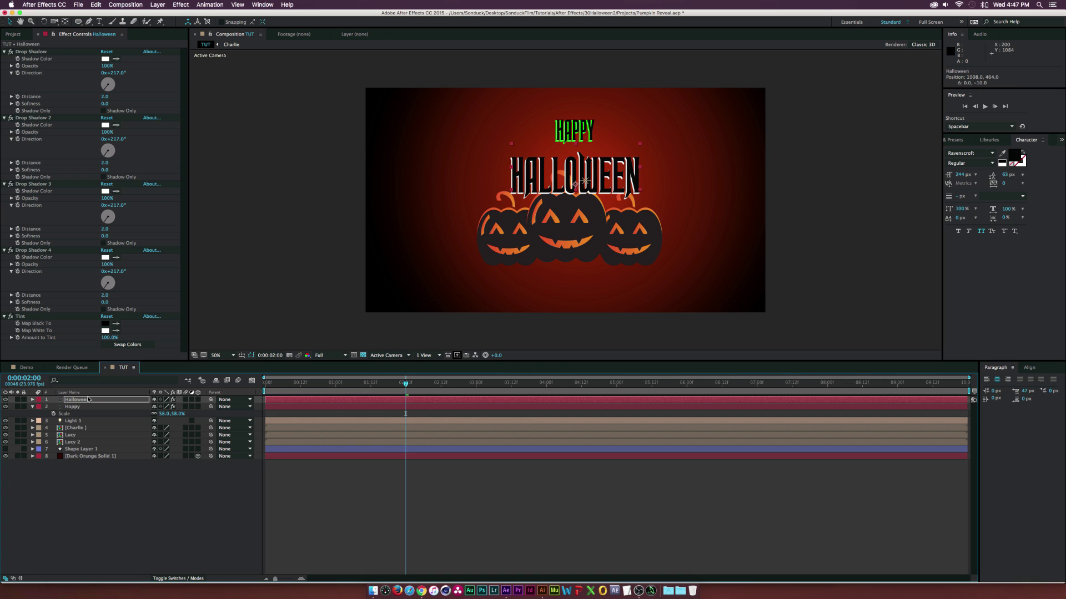
{"action": "left_click", "coordinate": [80, 408], "text": "shift"}
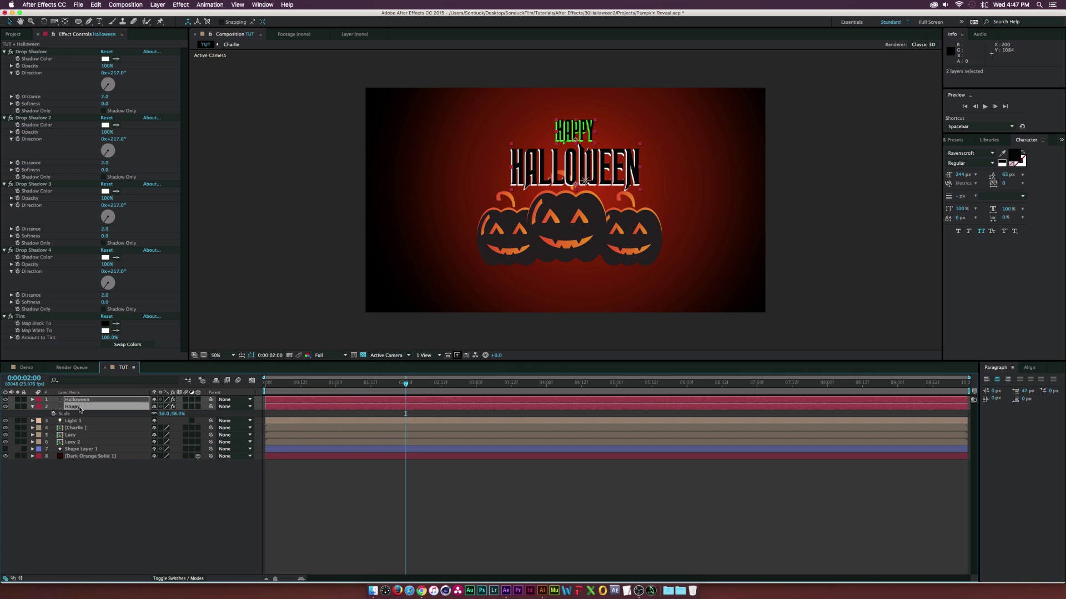
{"action": "key", "text": "shift+Up"}
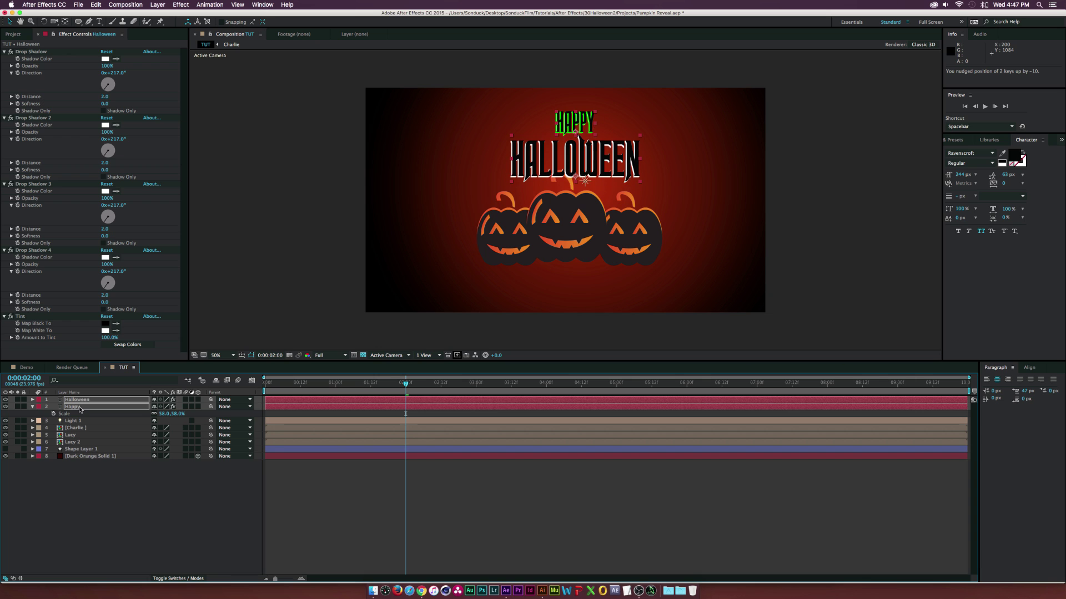
Add a new null object and parent the Charlie, Lucy and Lucy 2 pumpkin layers to it
{"action": "left_click", "coordinate": [75, 428]}
{"action": "left_click", "coordinate": [72, 443], "text": "shift"}
{"action": "left_click", "coordinate": [83, 504]}
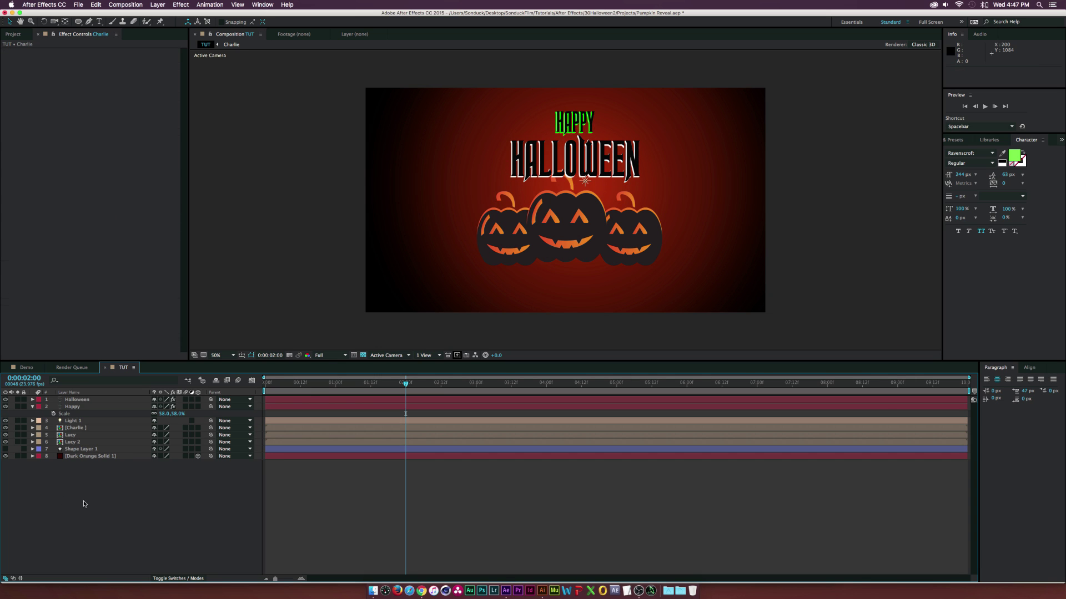
{"action": "key", "text": "super+alt+shift+y"}
{"action": "left_click_drag", "start_coordinate": [78, 499], "coordinate": [97, 402]}
{"action": "left_click", "coordinate": [97, 401]}
Scale the pumpkins' parent null to 70% and lower it to position 960, 584
{"action": "key", "text": "s"}
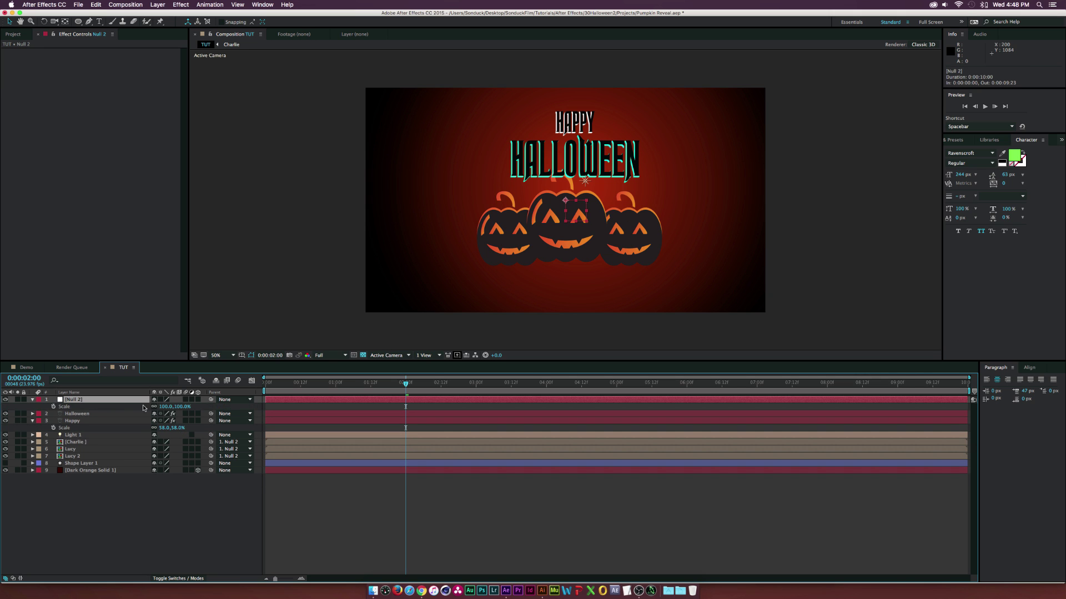
{"action": "left_click_drag", "start_coordinate": [169, 408], "coordinate": [153, 409]}
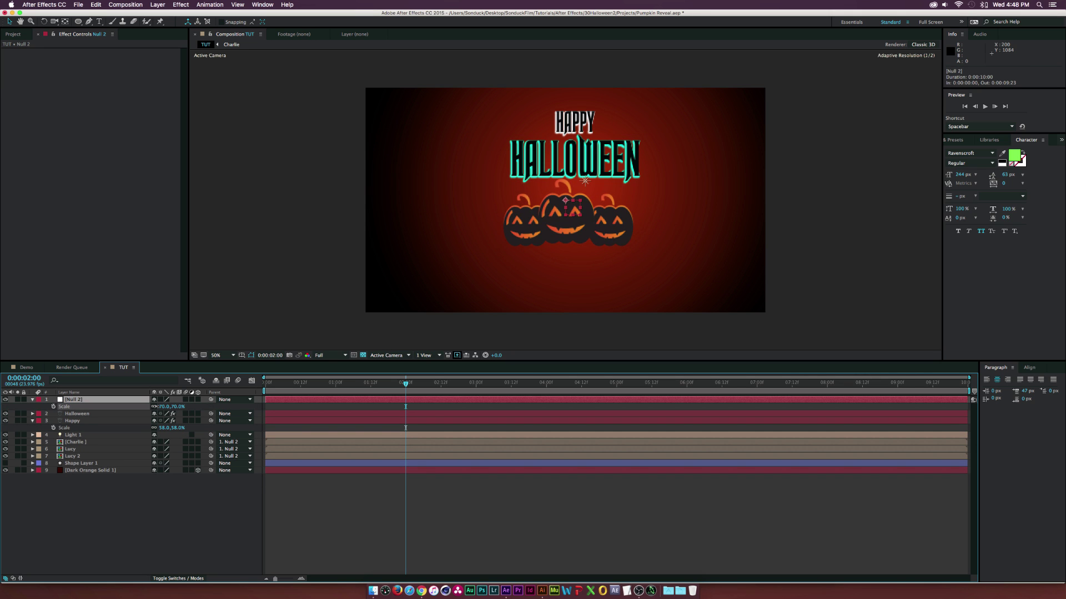
{"action": "left_click", "coordinate": [582, 246]}
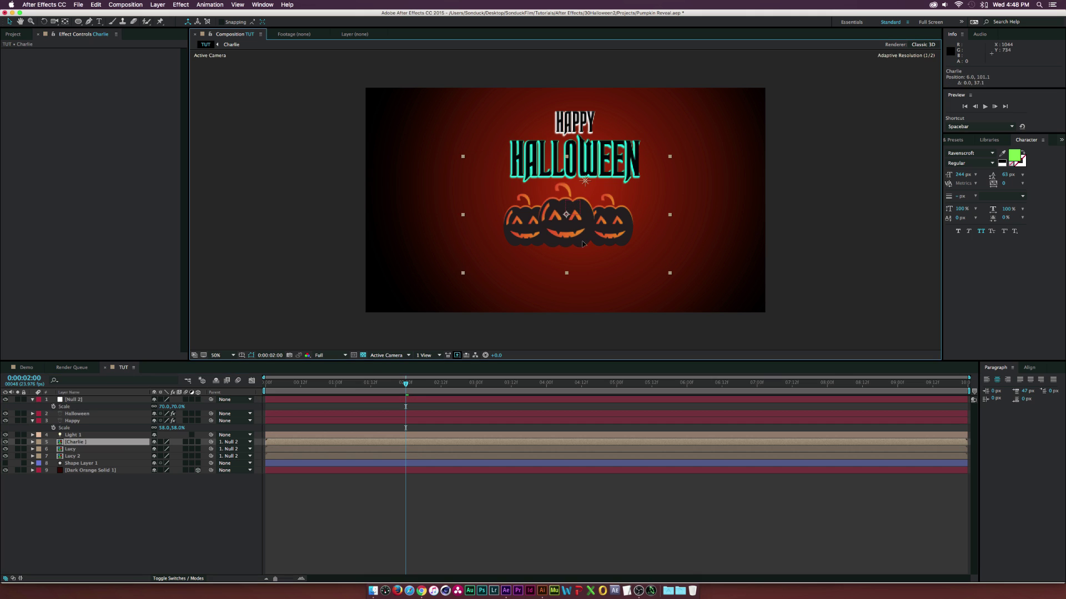
{"action": "left_click", "coordinate": [133, 400]}
{"action": "key", "text": "p"}
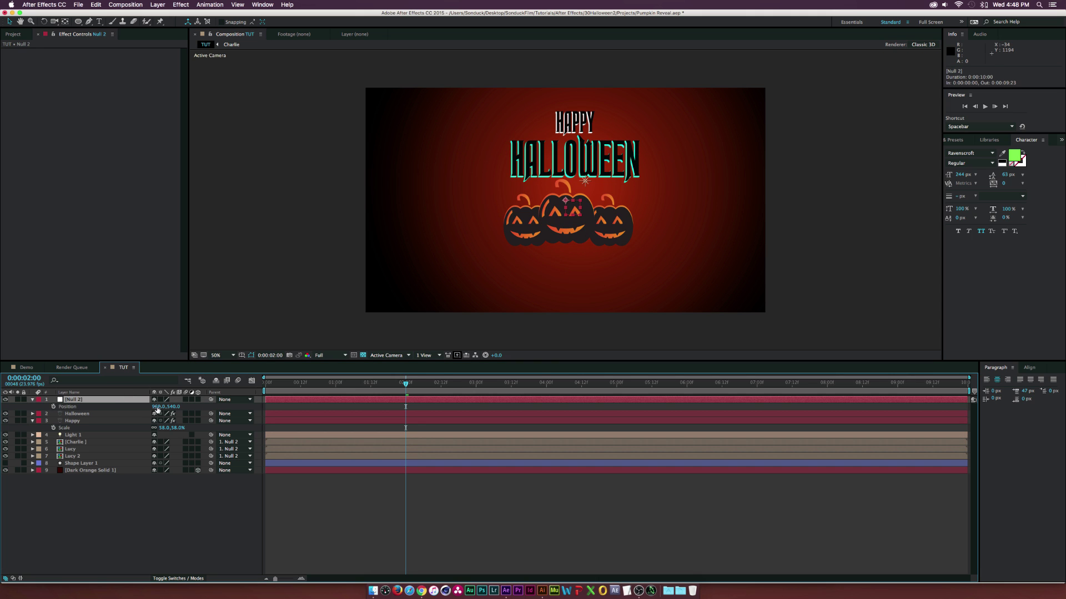
{"action": "left_click_drag", "start_coordinate": [172, 409], "coordinate": [154, 4]}
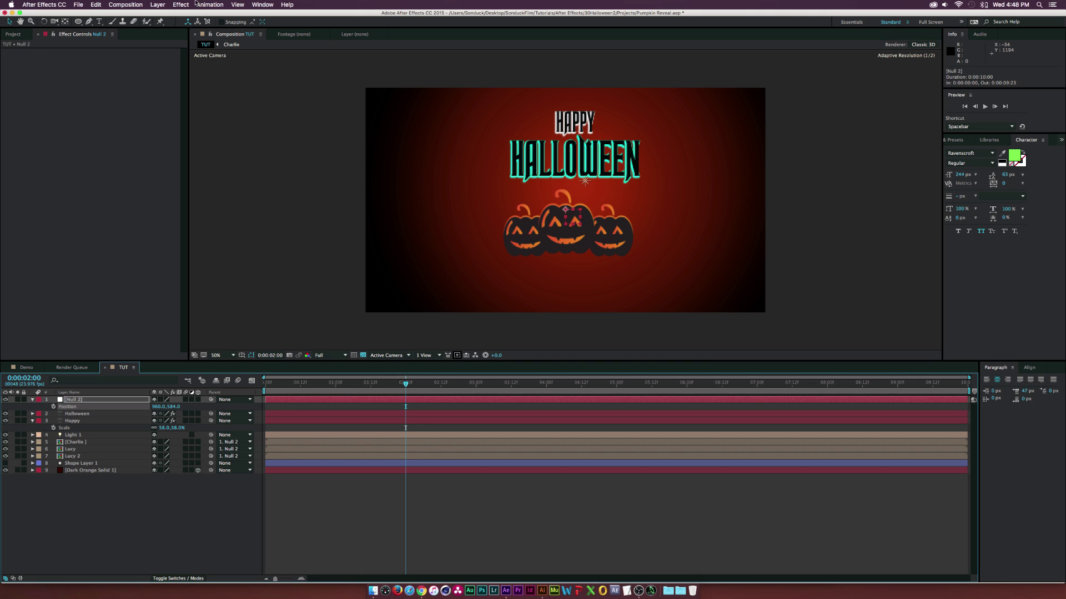
{"action": "left_click", "coordinate": [154, 4]}
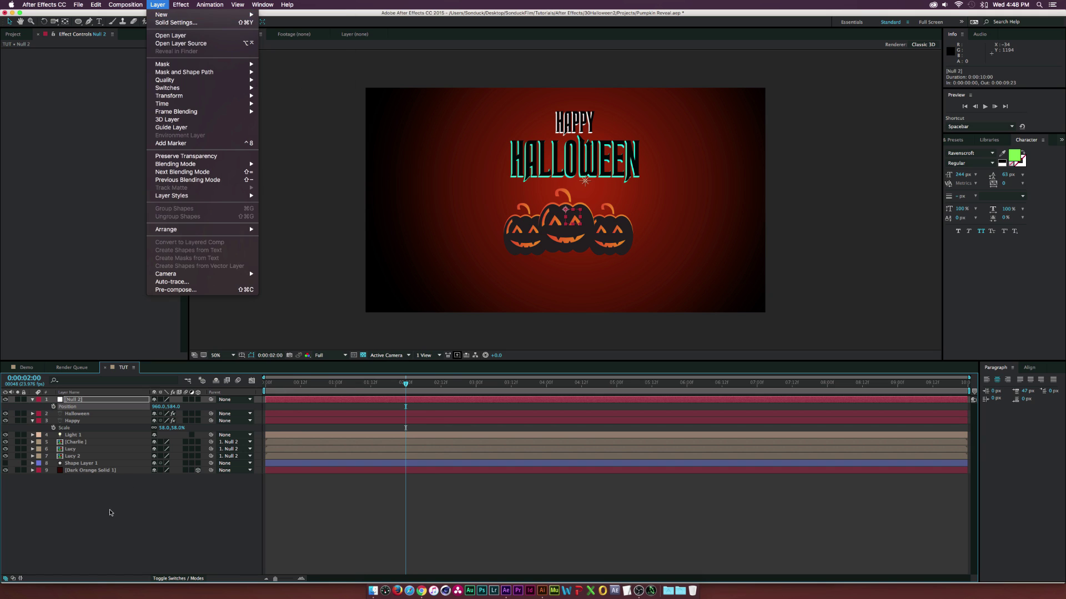
Show the grass shape layer and seat the pumpkins on it by setting their null to position 960, 629 and 99% scale
{"action": "left_click", "coordinate": [3, 466]}
{"action": "left_click", "coordinate": [5, 463]}
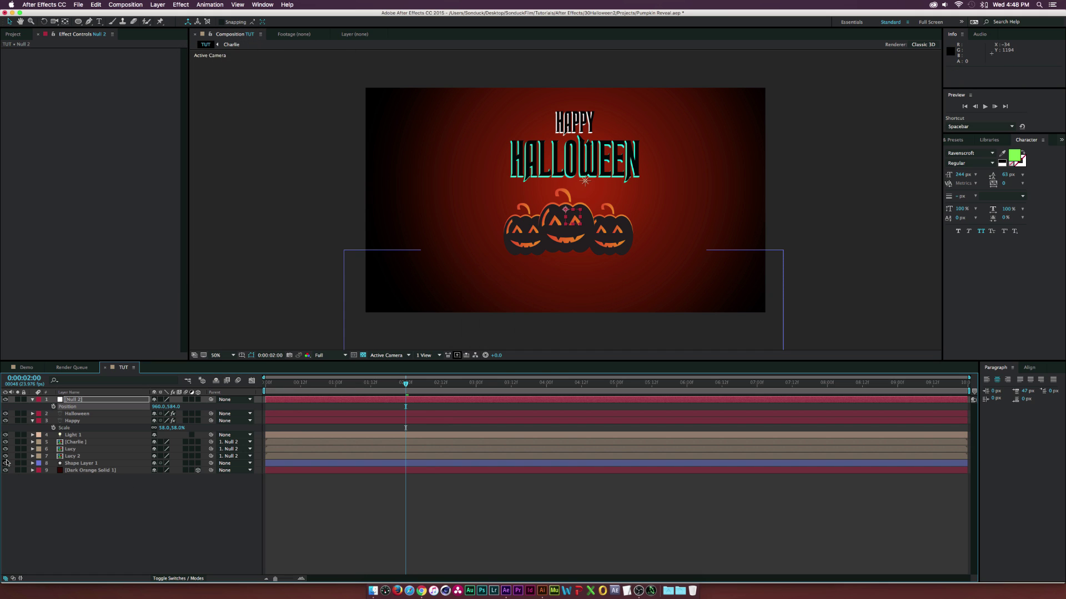
{"action": "left_click_drag", "start_coordinate": [178, 406], "coordinate": [187, 406]}
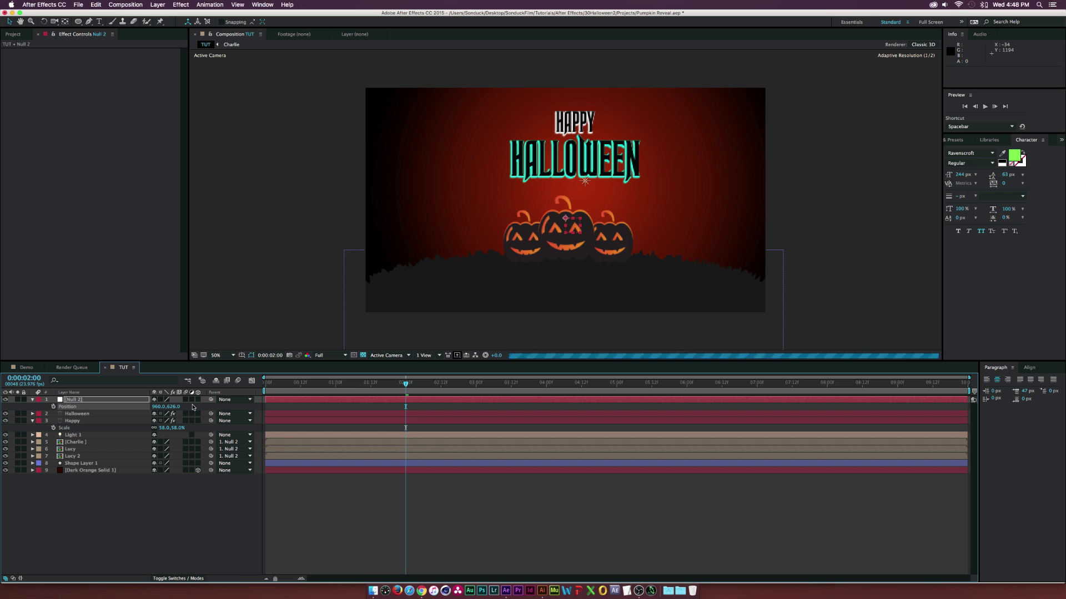
{"action": "key", "text": "s"}
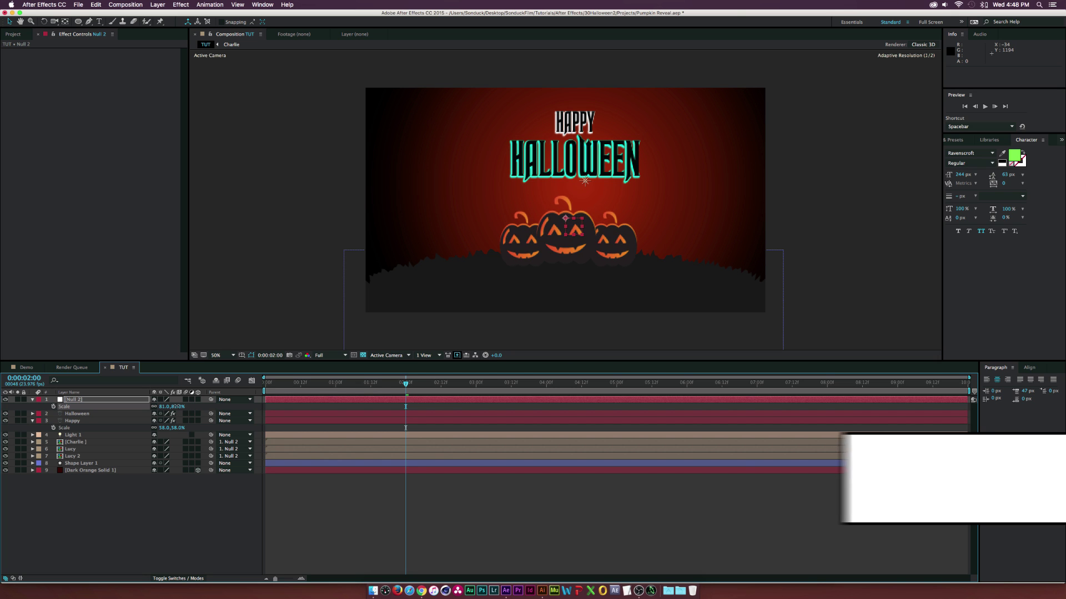
{"action": "left_click_drag", "start_coordinate": [174, 406], "coordinate": [186, 407]}
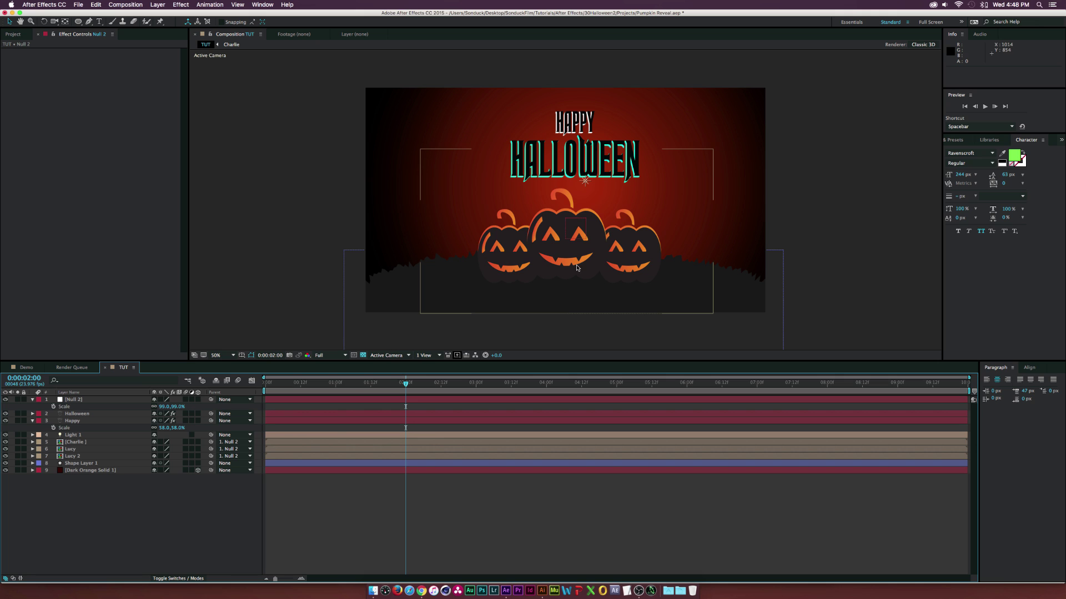
Change the grass shape layer's fill colour to black
{"action": "left_click", "coordinate": [72, 464]}
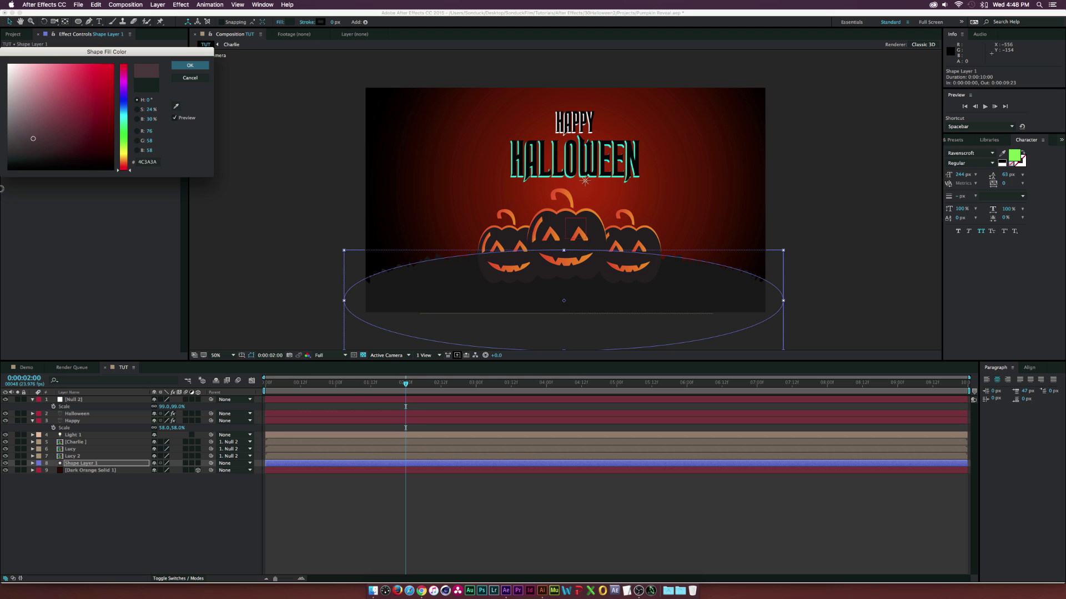
{"action": "left_click", "coordinate": [190, 66]}
Switch to Illustrator and set the pumpkin body's fill colour to black, 000000
{"action": "left_click", "coordinate": [544, 591]}
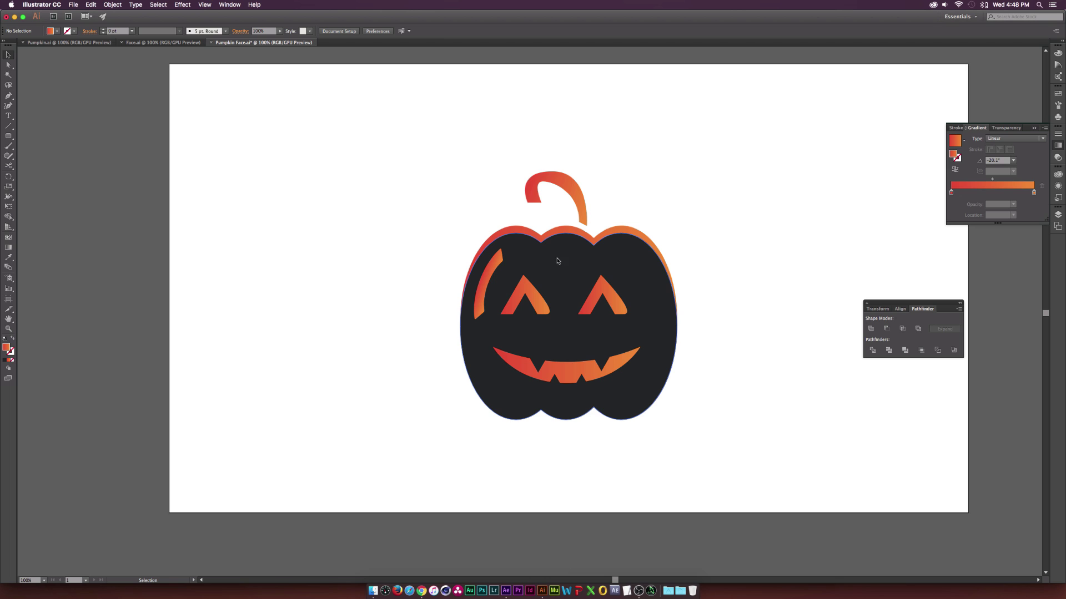
{"action": "left_click", "coordinate": [558, 261]}
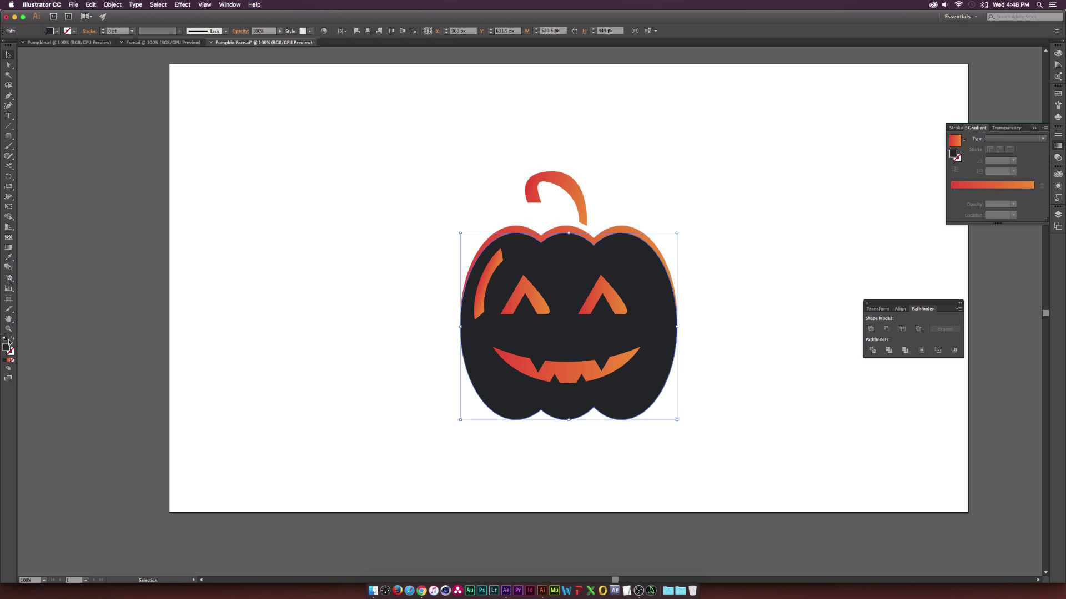
{"action": "double_click", "coordinate": [7, 346]}
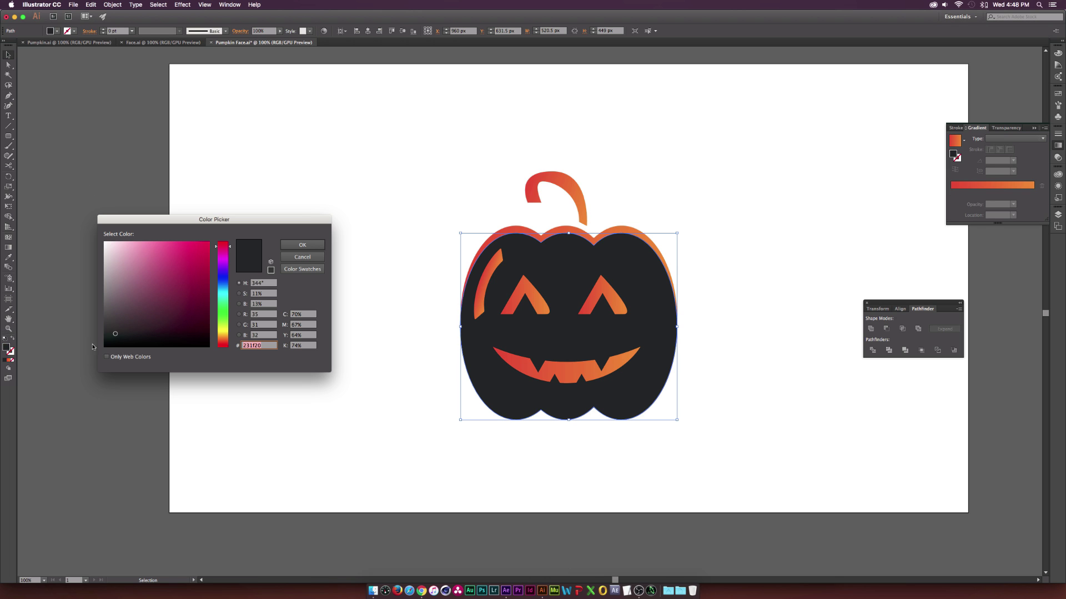
{"action": "left_click", "coordinate": [303, 245]}
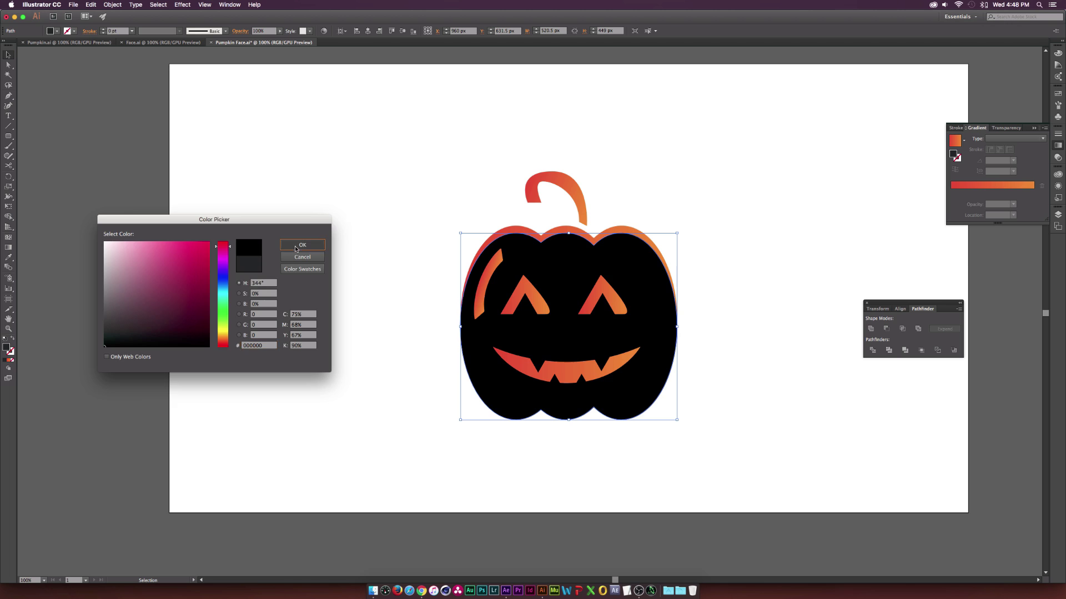
Save the recoloured pumpkin over the existing Pumpkin TUT.ai with the default Illustrator options and switch back to After Effects
{"action": "left_click", "coordinate": [72, 5]}
{"action": "left_click", "coordinate": [88, 75]}
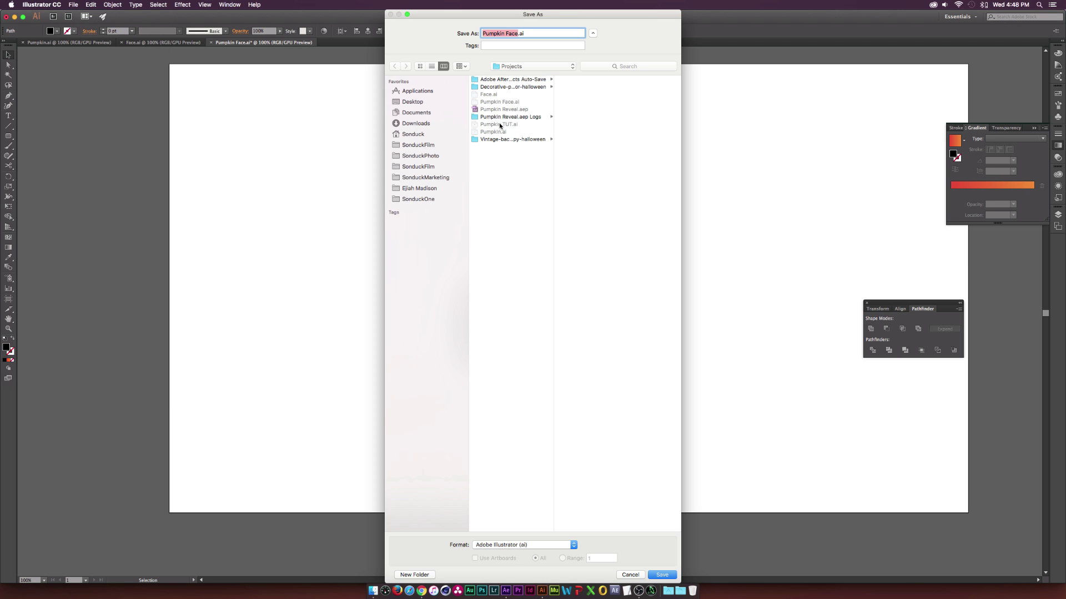
{"action": "left_click", "coordinate": [501, 125]}
{"action": "left_click", "coordinate": [661, 573]}
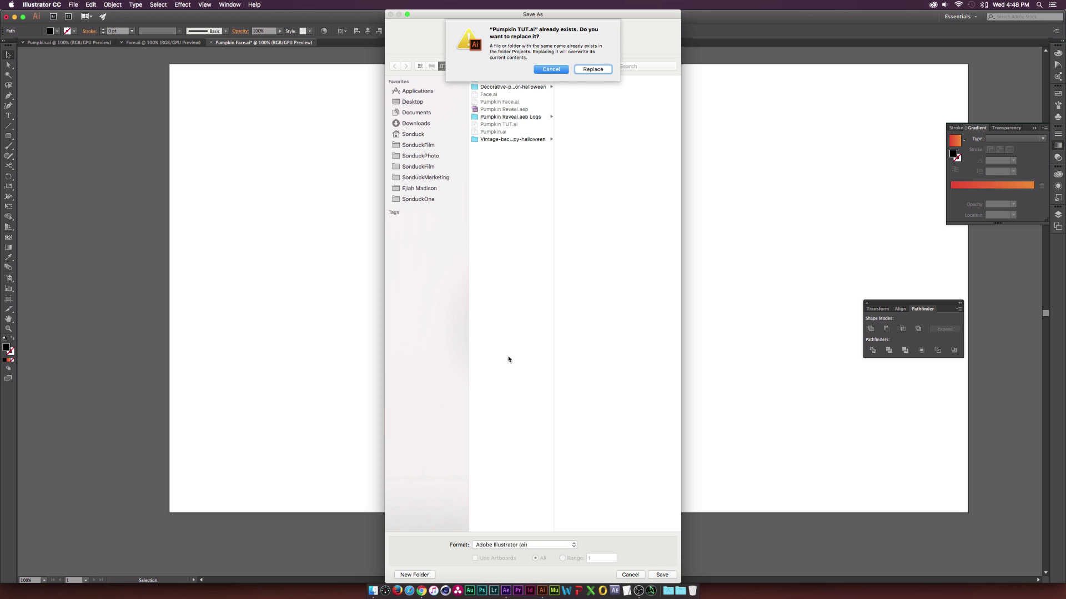
{"action": "left_click", "coordinate": [593, 68]}
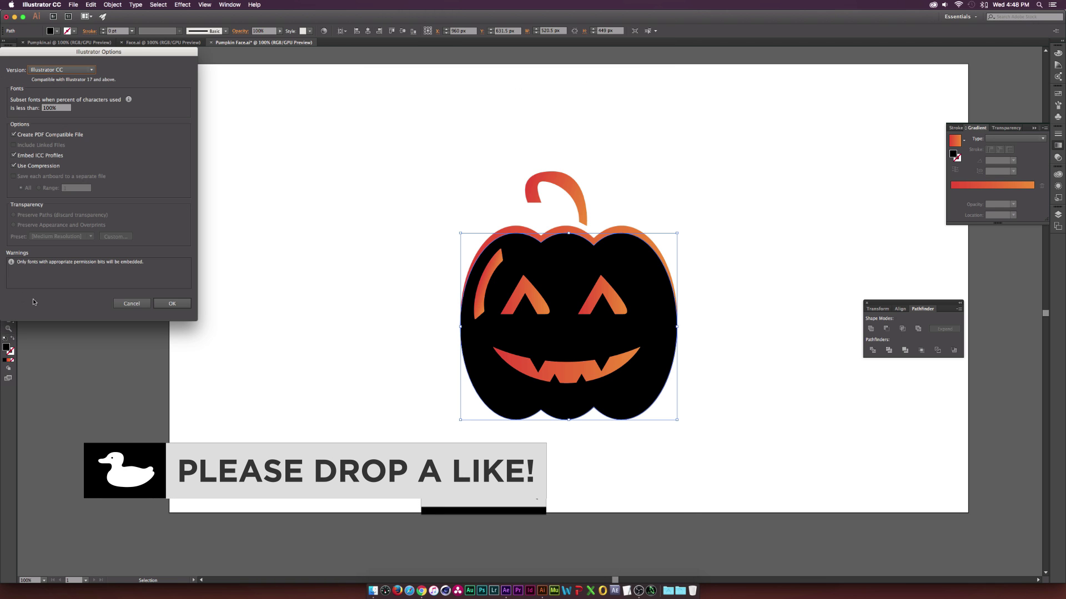
{"action": "key", "text": "Return"}
{"action": "left_click", "coordinate": [507, 592]}
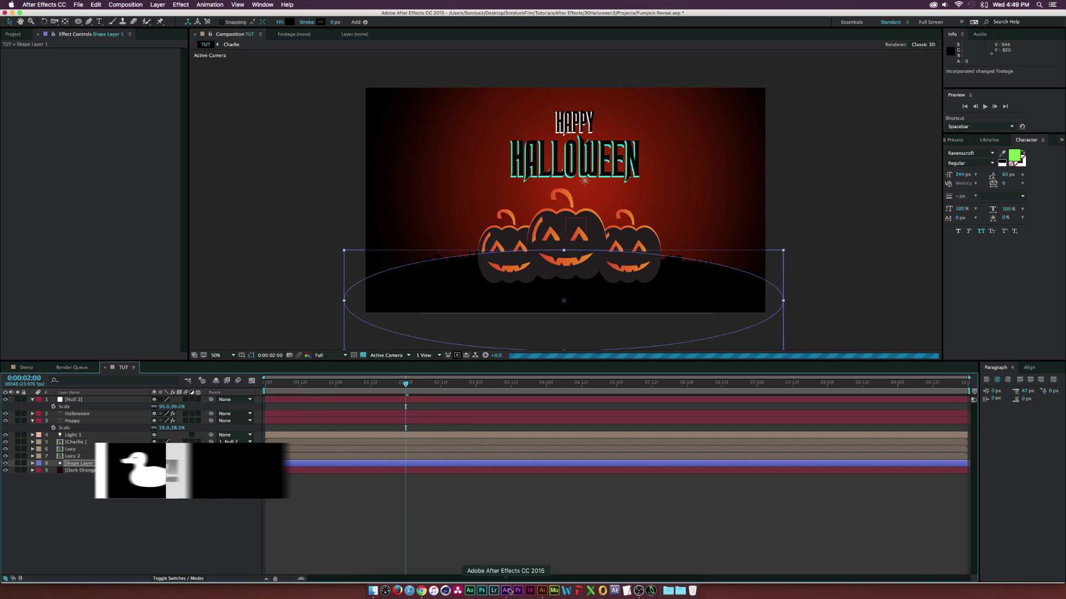
Preview the finished Demo.mov from the Elements folder in Finder
{"action": "left_click", "coordinate": [140, 531]}
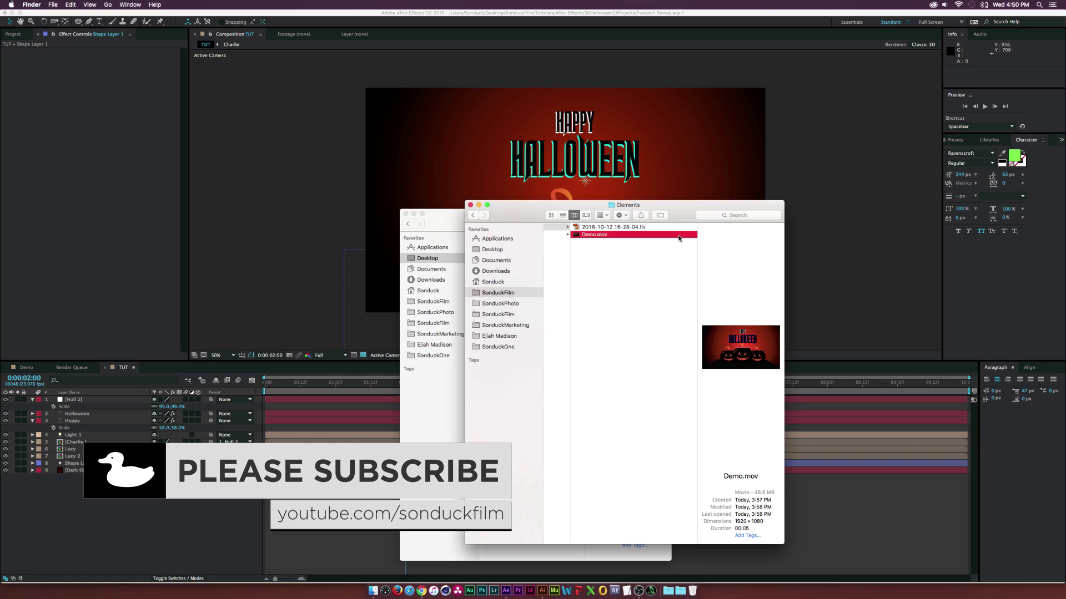
{"action": "key", "text": "space"}
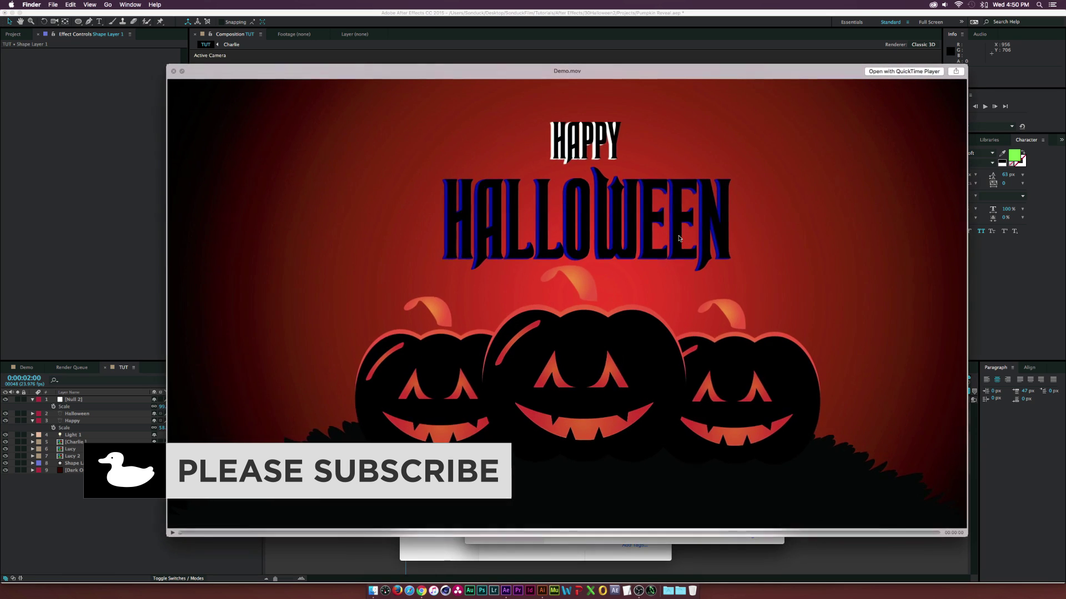